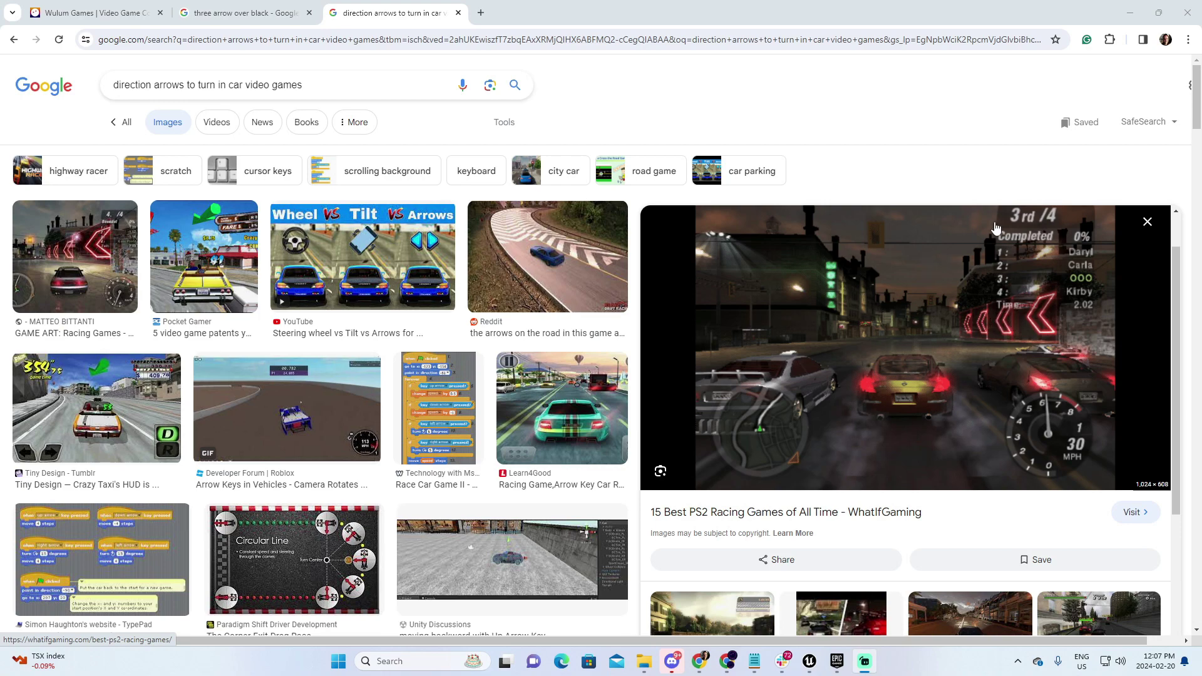
Browse the 'three arrow over black' image results, then close Paint and minimise Chrome.
click(244, 12)
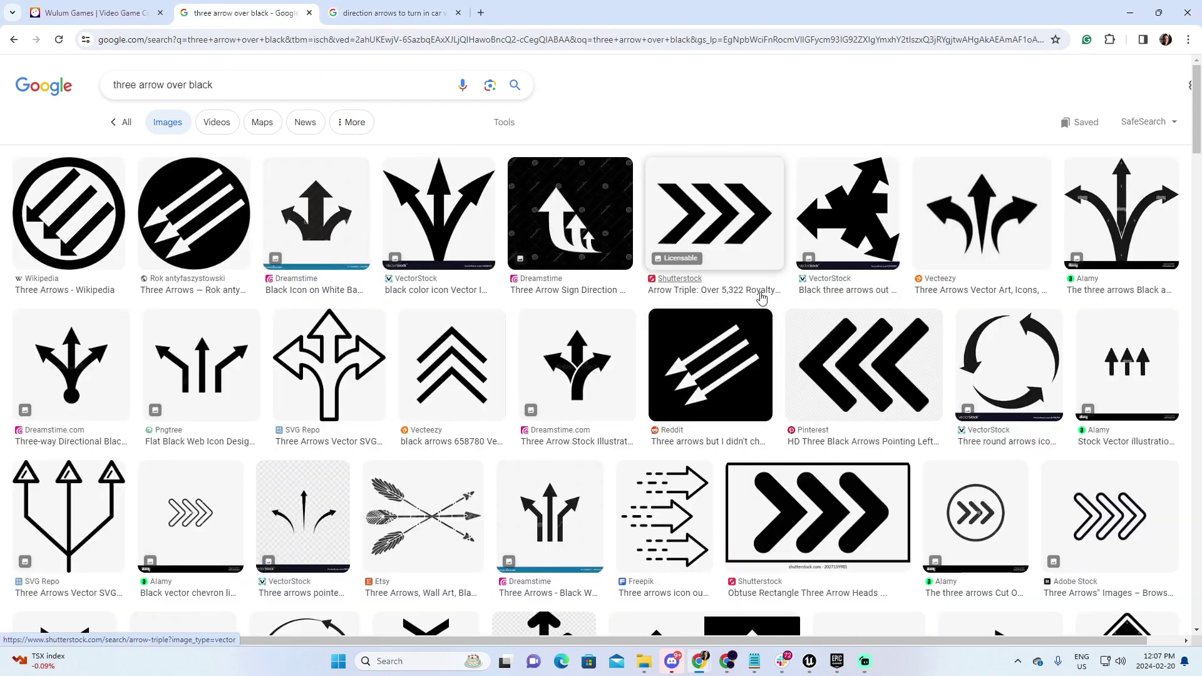
scroll(759, 292, down, 5)
scroll(762, 311, down, 3)
scroll(762, 311, up, 7)
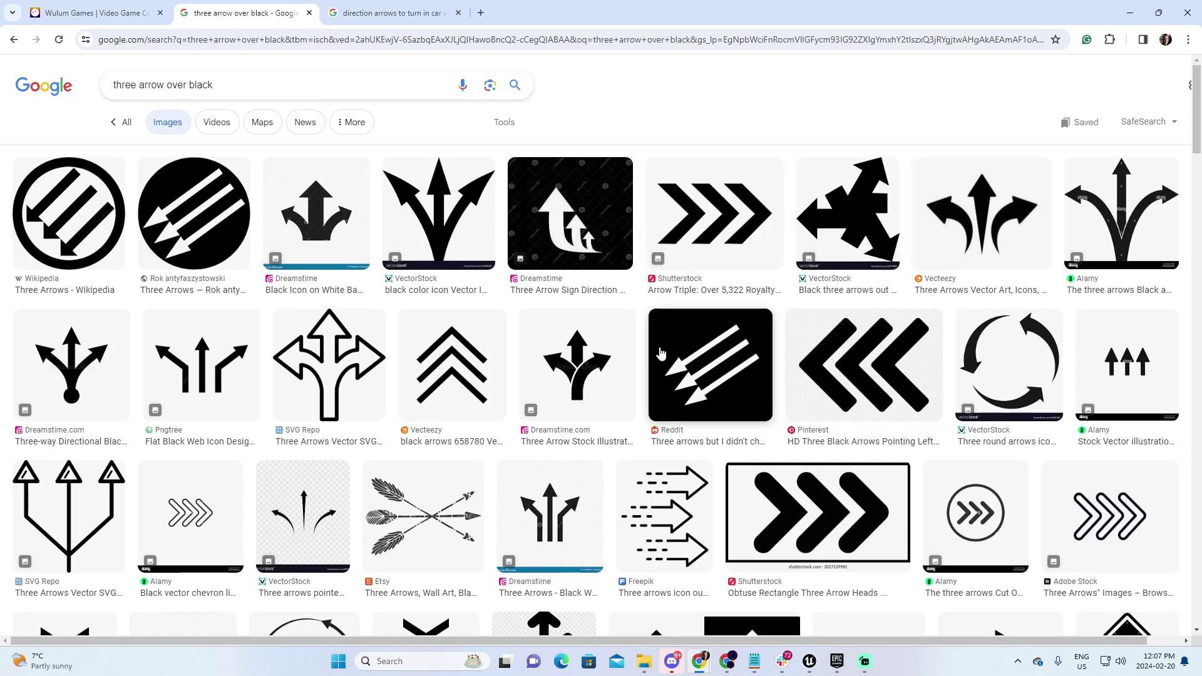
scroll(670, 346, down, 3)
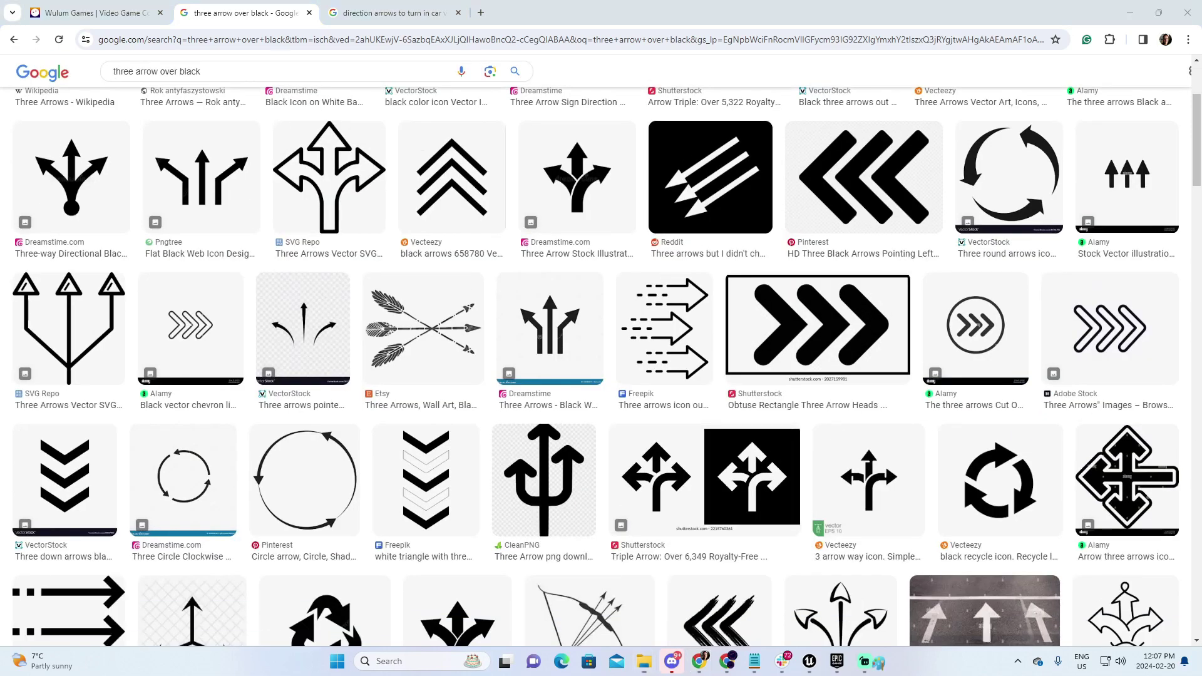
ctrl+scroll(671, 336, down, 6)
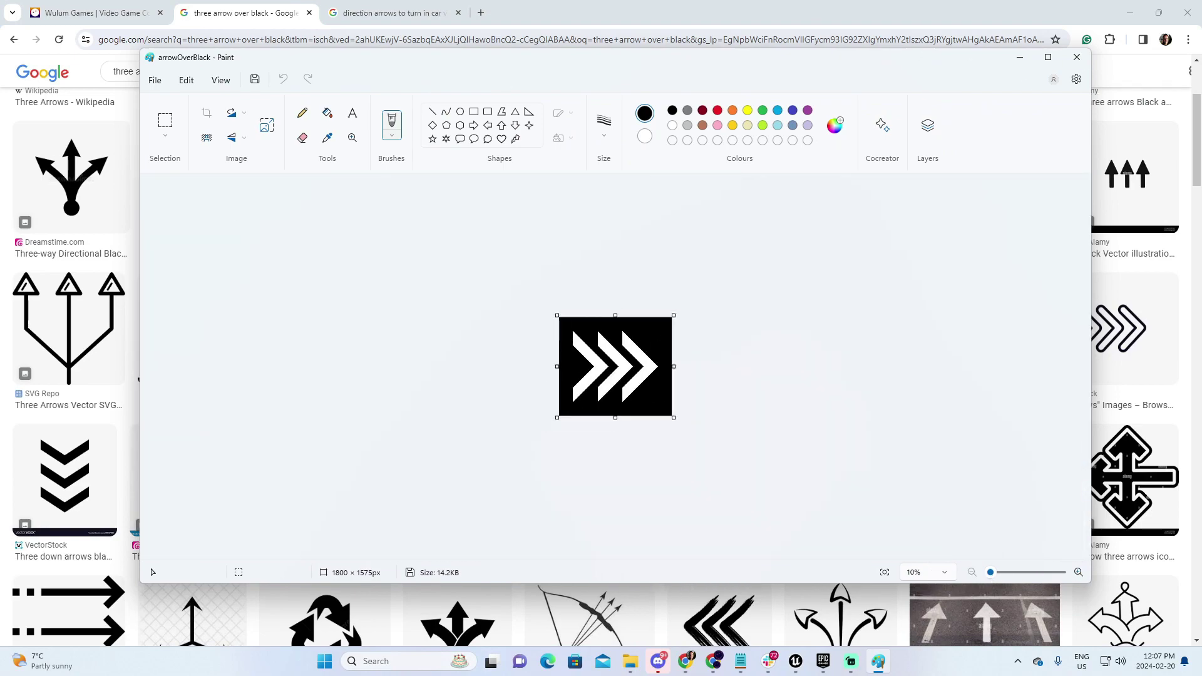
click(1077, 57)
click(1130, 12)
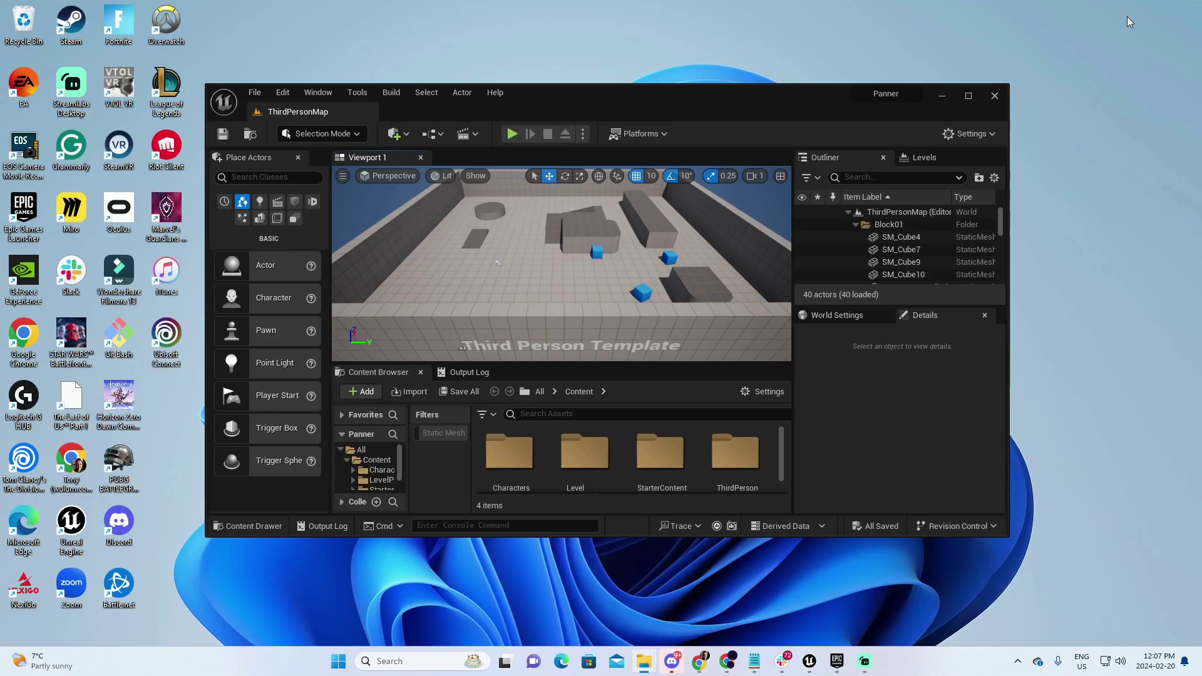
Maximise the editor and create a new folder named _Game in Content.
click(968, 96)
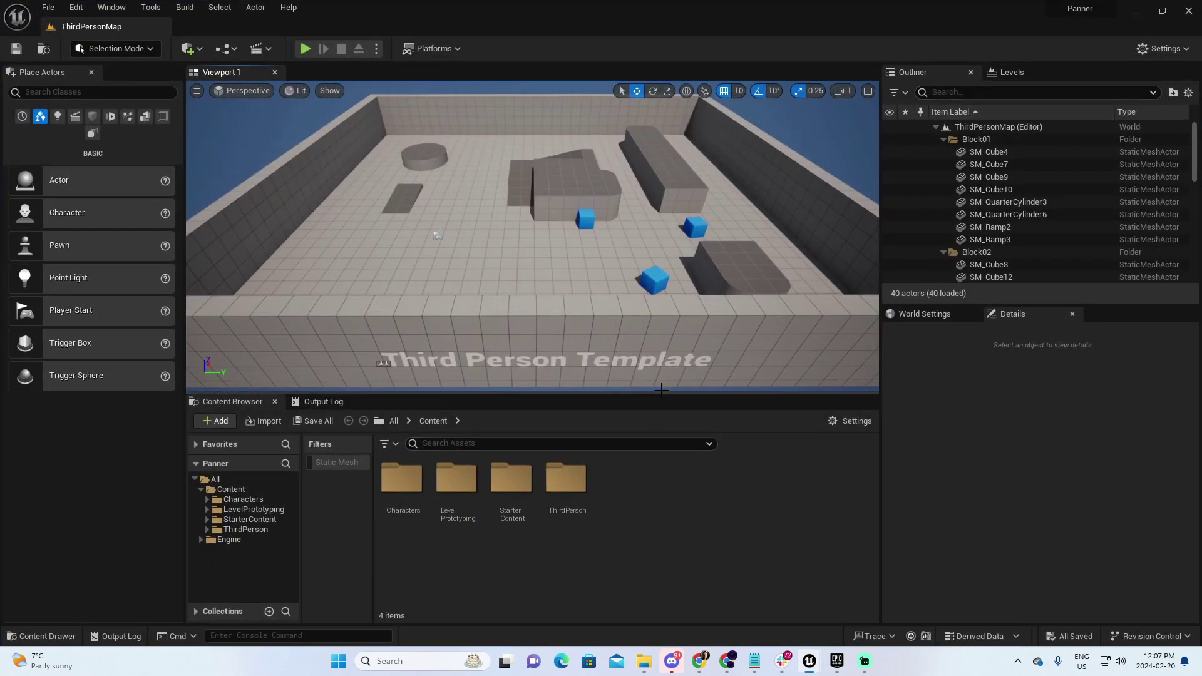
drag(666, 391, 671, 425)
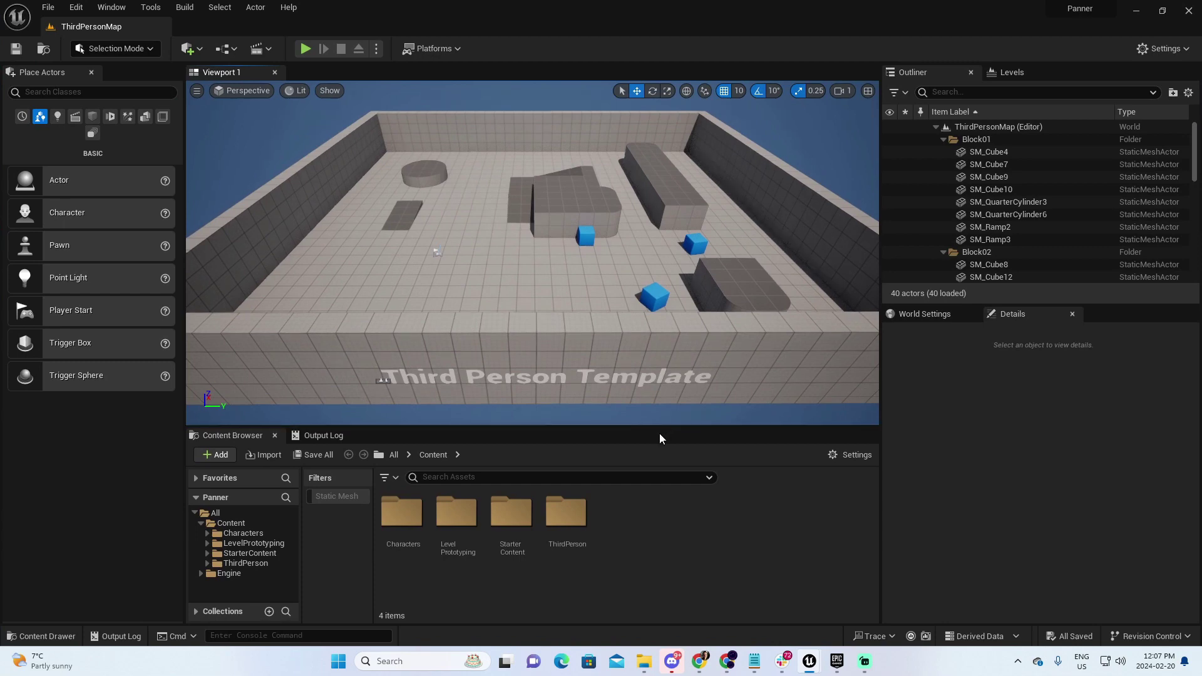
click(227, 526)
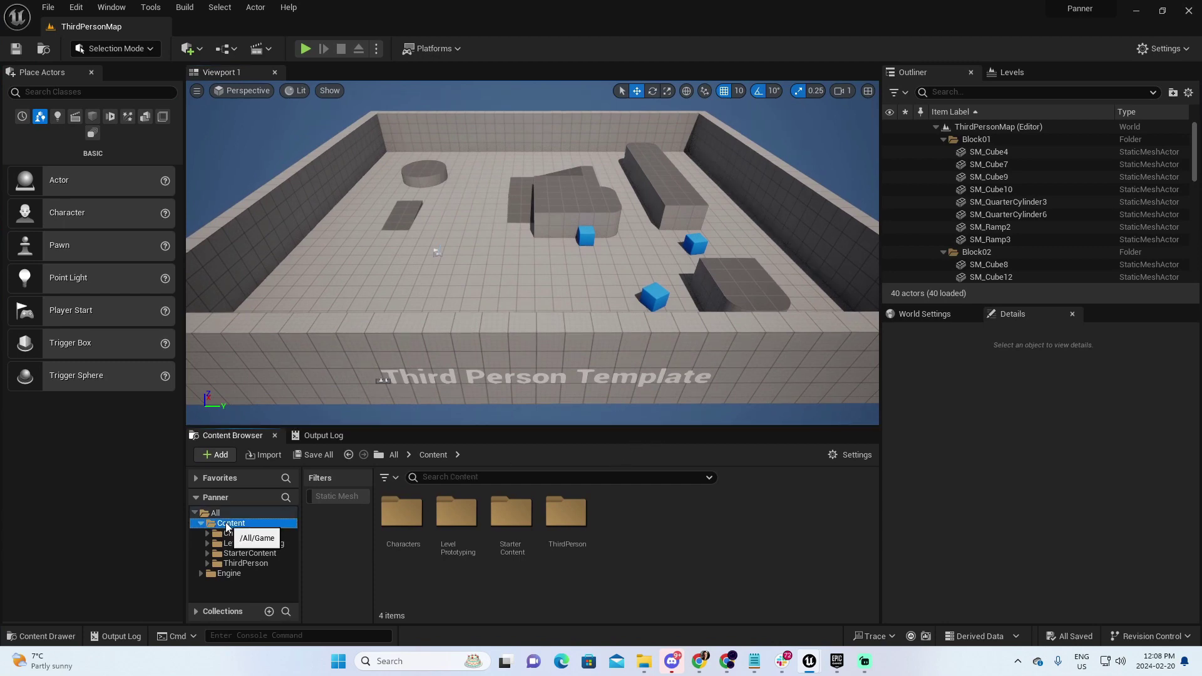
right_click(665, 527)
click(726, 131)
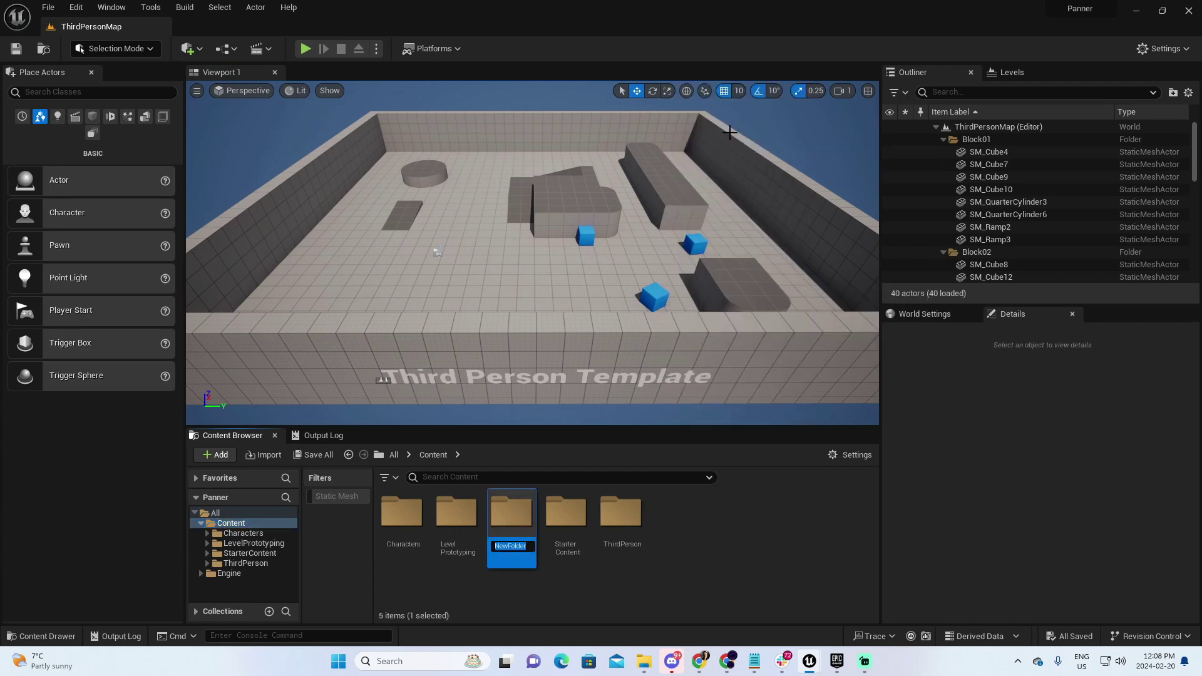
text(_Game)
key(Return)
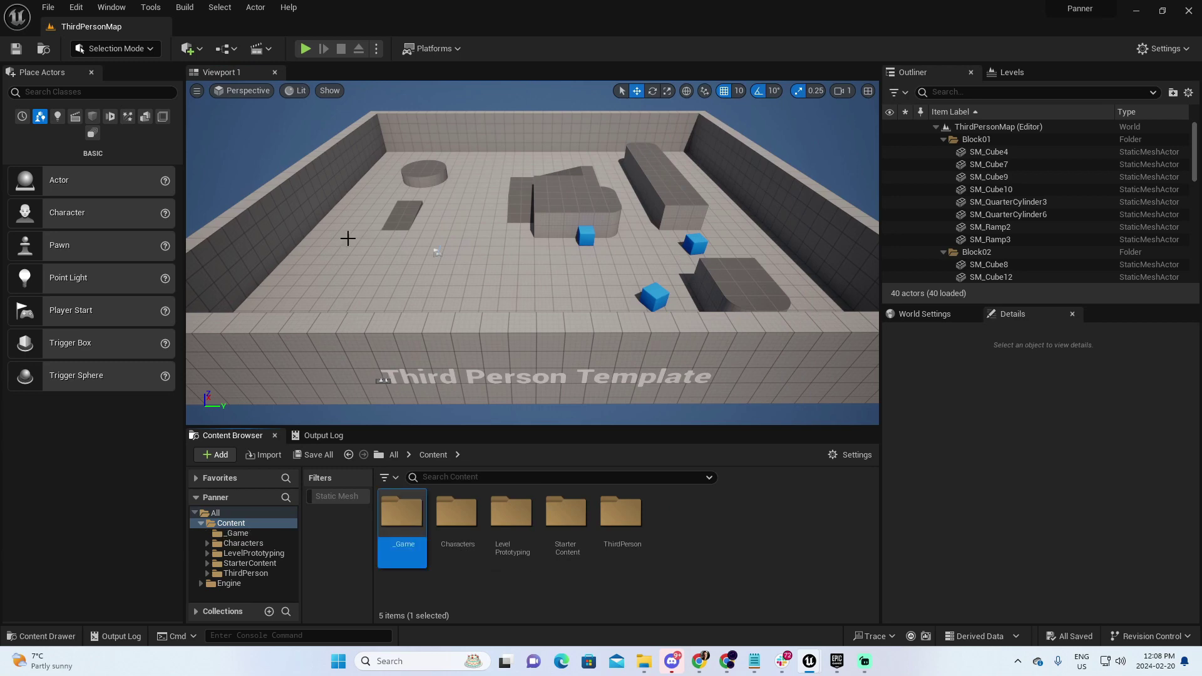
Open _Game and create a Material subfolder inside it.
drag(371, 516, 388, 515)
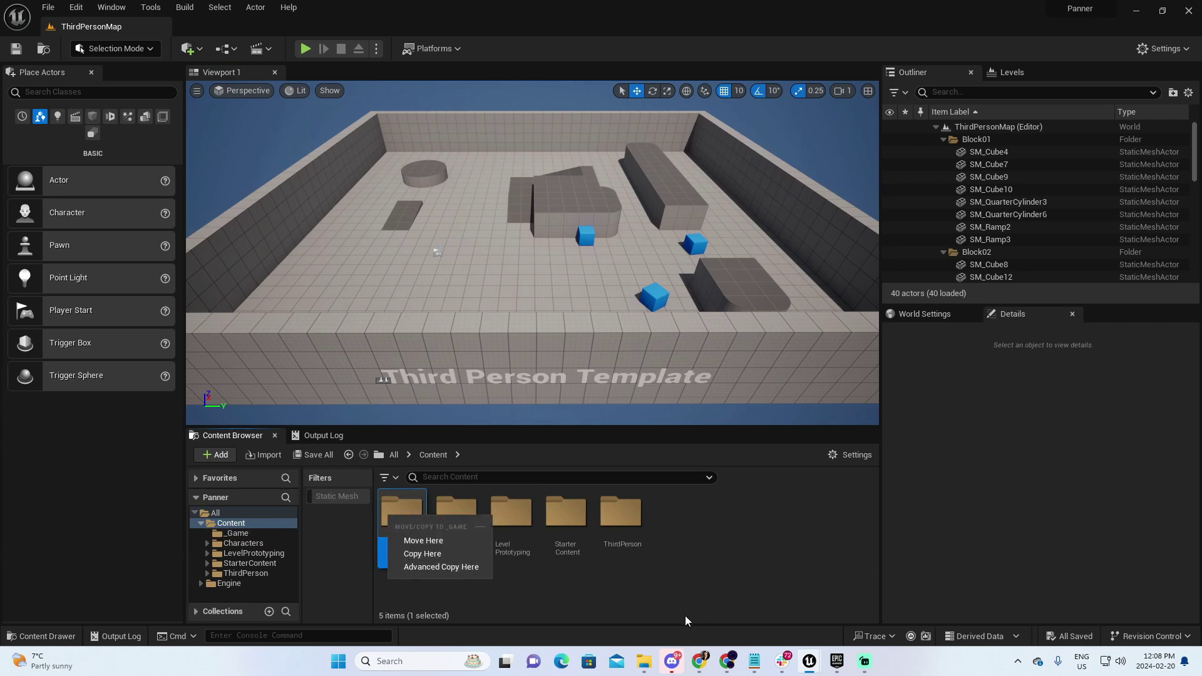
click(419, 535)
double_click(419, 535)
right_click(419, 532)
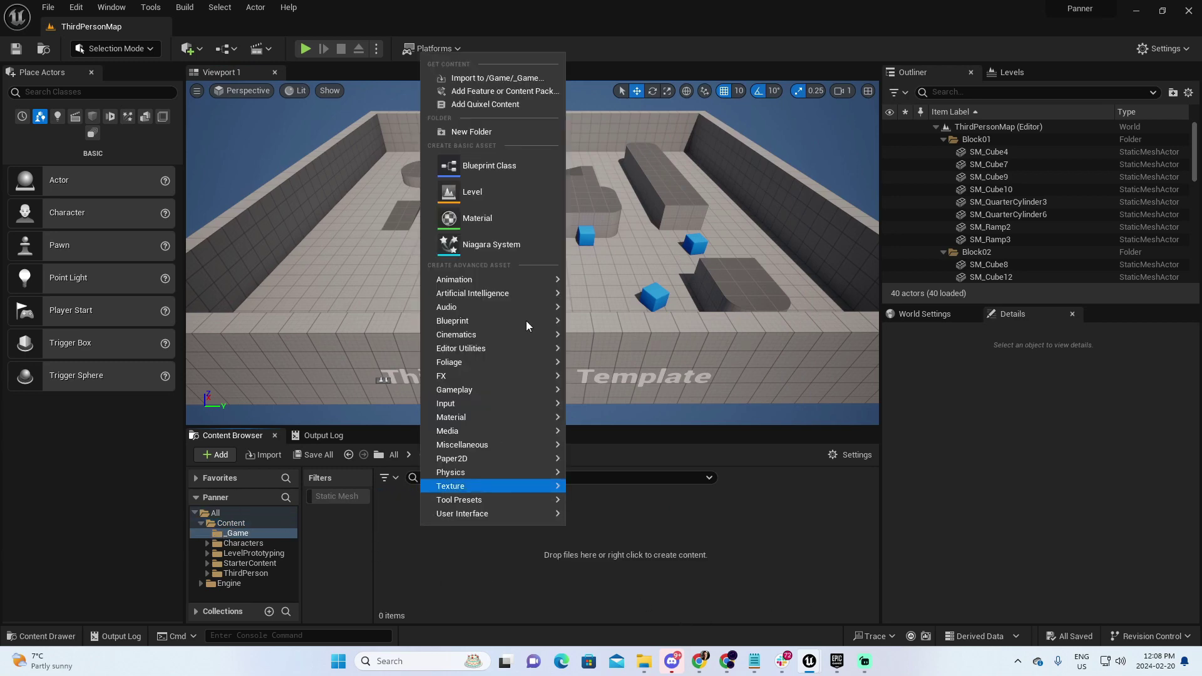
click(484, 133)
text(Material)
key(Return)
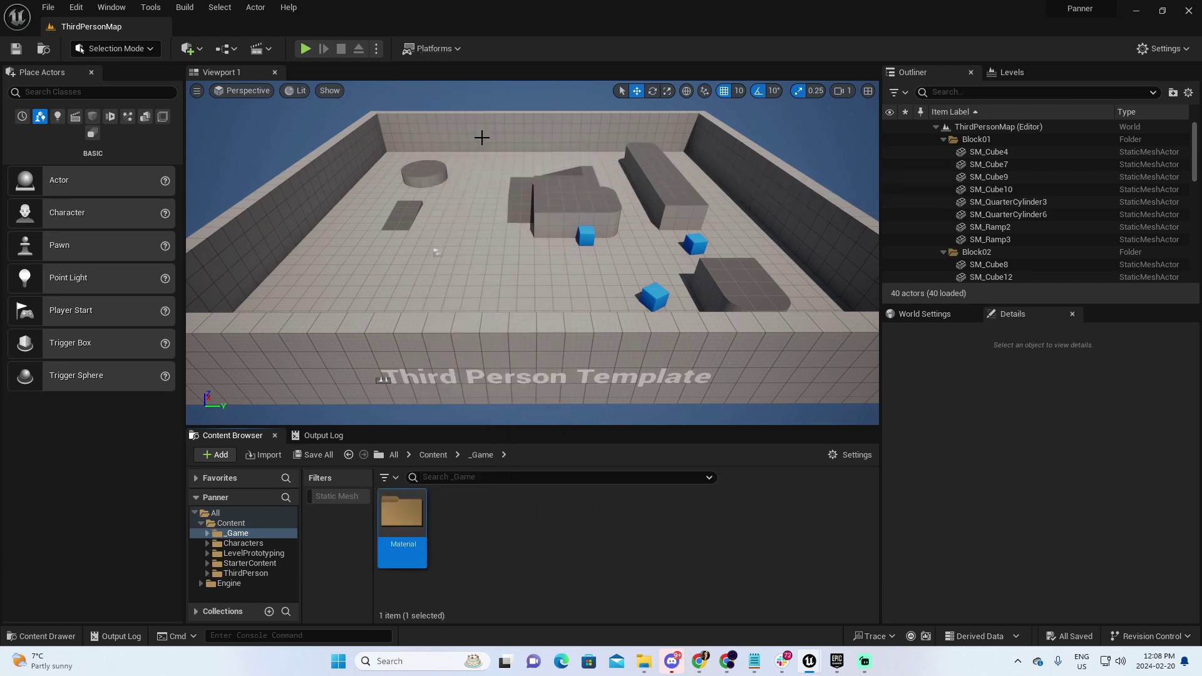
In the Material folder, add a Material asset named M_Planner.
double_click(399, 530)
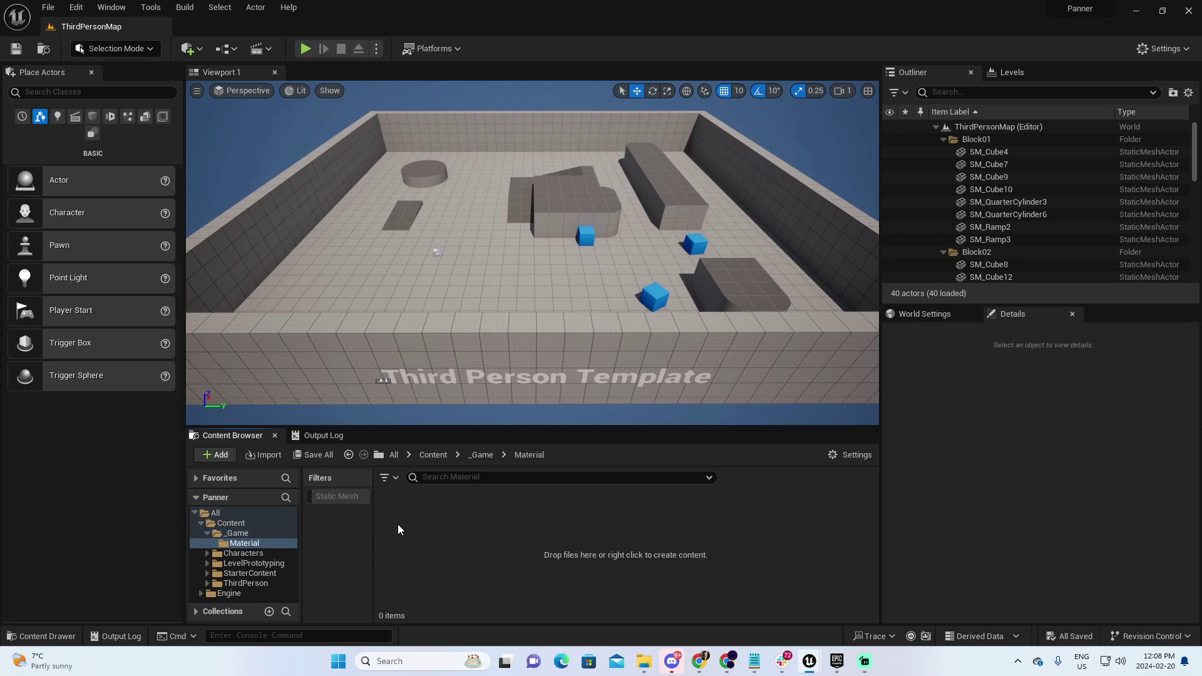
right_click(425, 559)
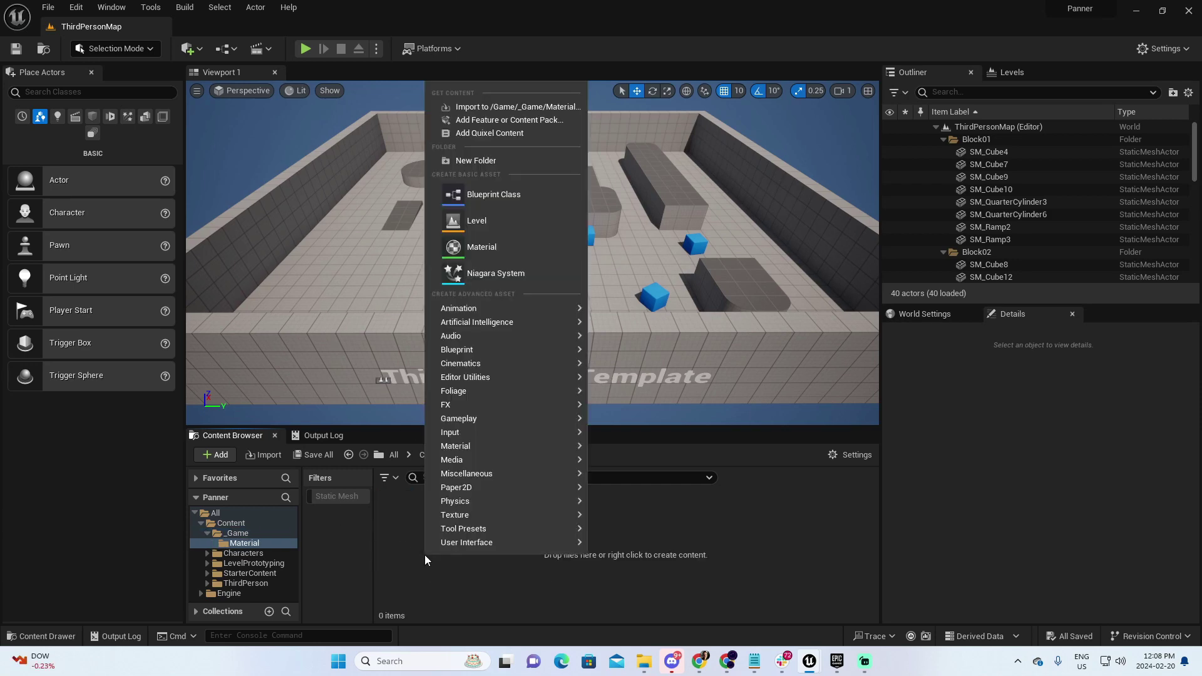
mouse_move(467, 450)
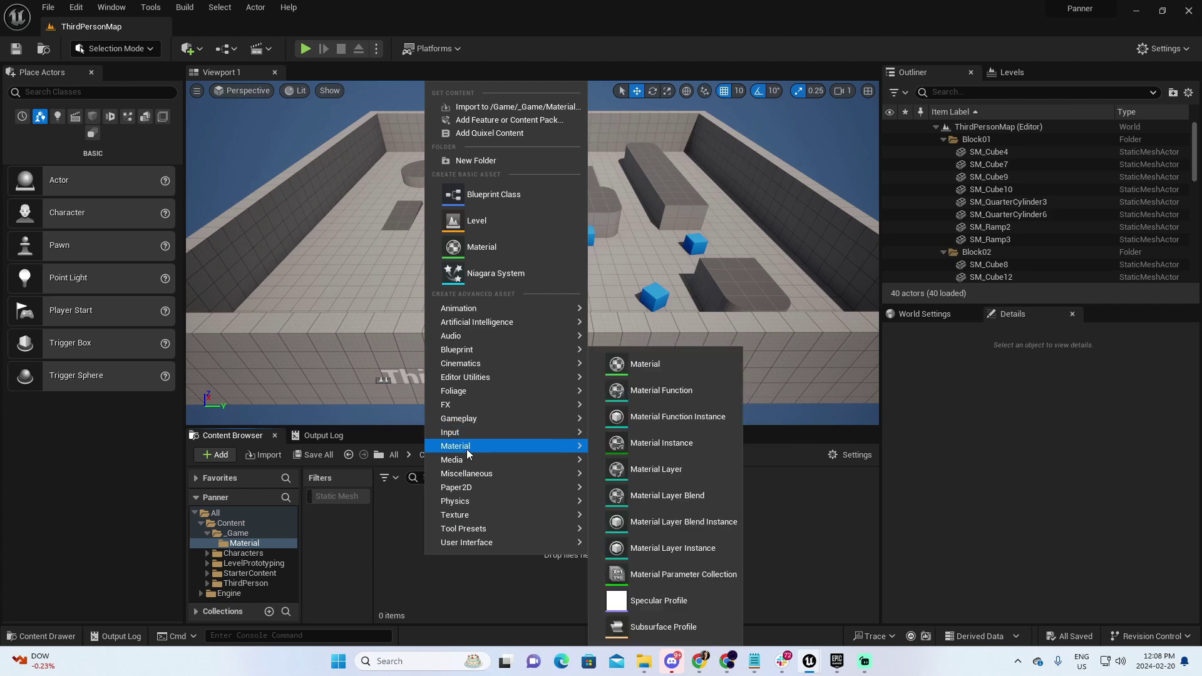
click(645, 364)
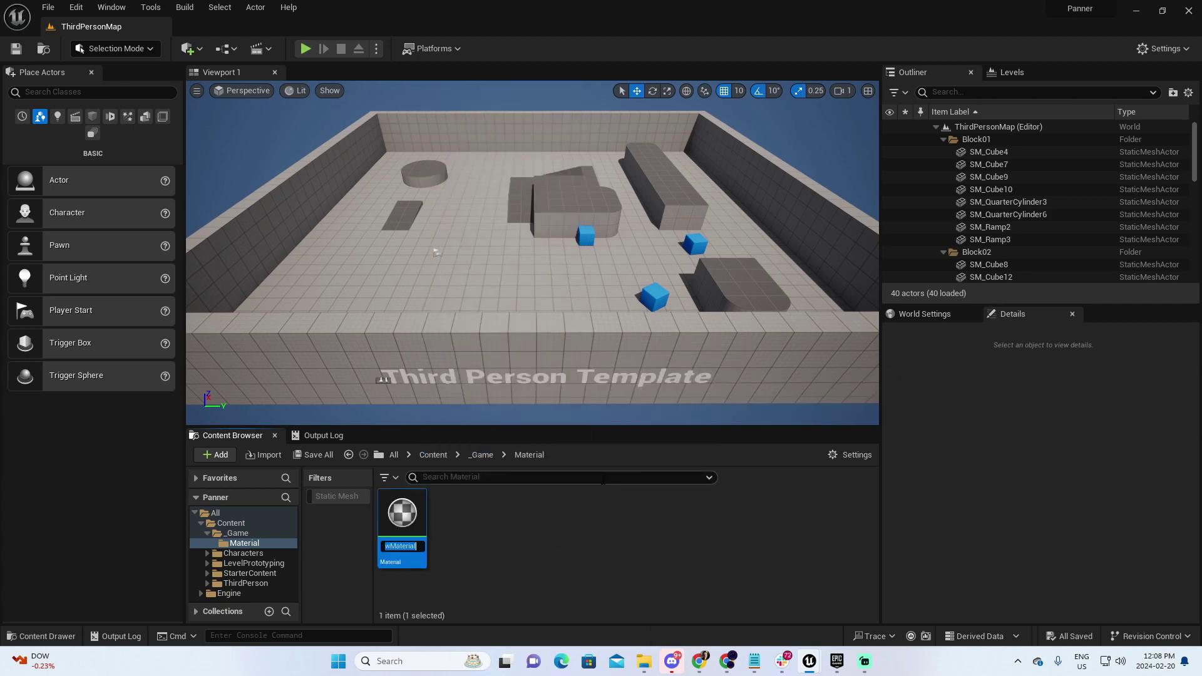
text(M_Planner)
key(Return)
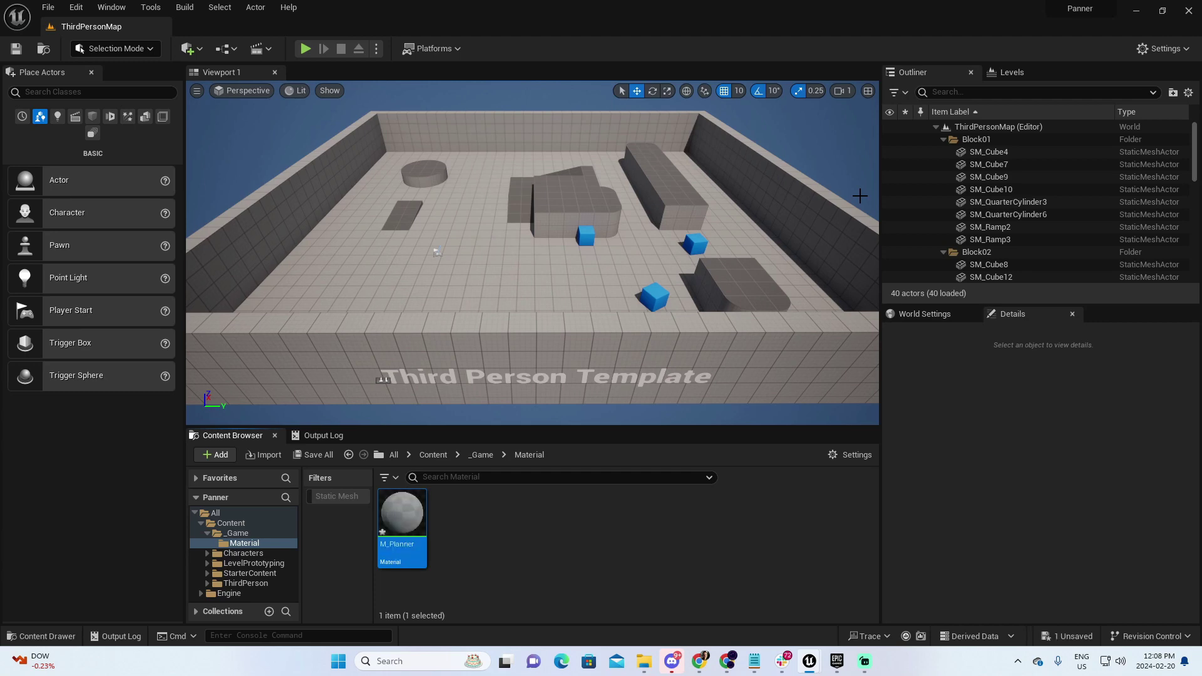
Open M_Planner, dock its editor tab beside ThirdPersonMap, then return to the level.
double_click(399, 510)
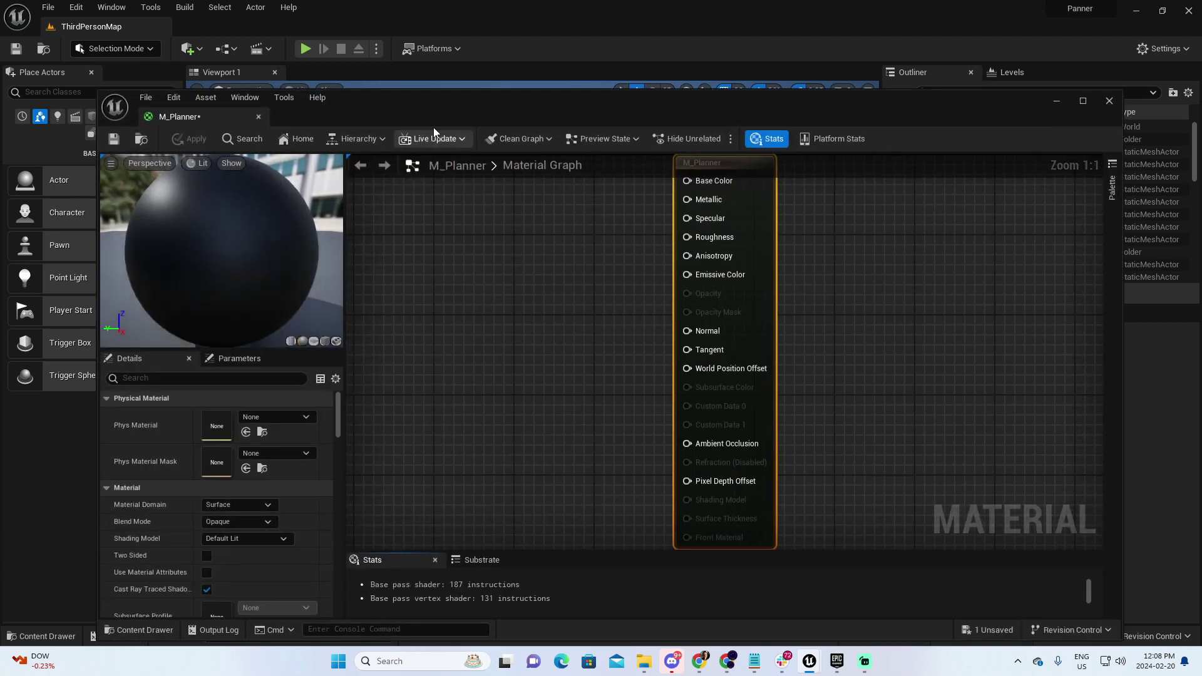
drag(200, 116, 224, 32)
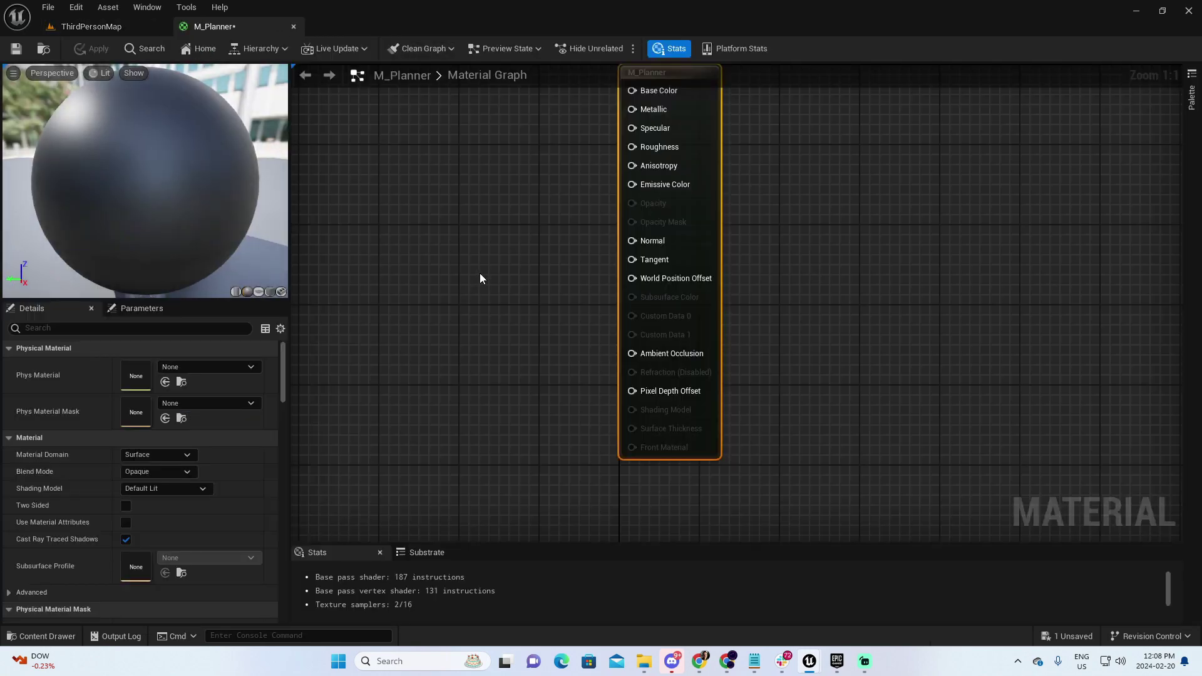
right_drag(480, 278, 705, 327)
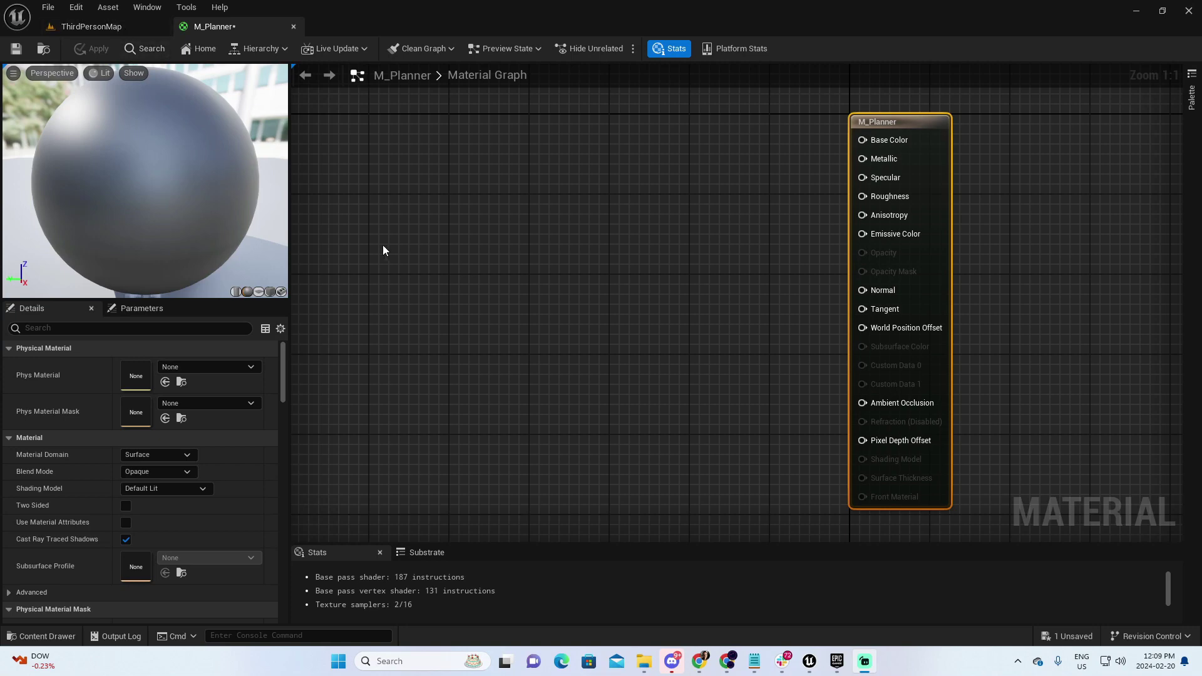
click(148, 28)
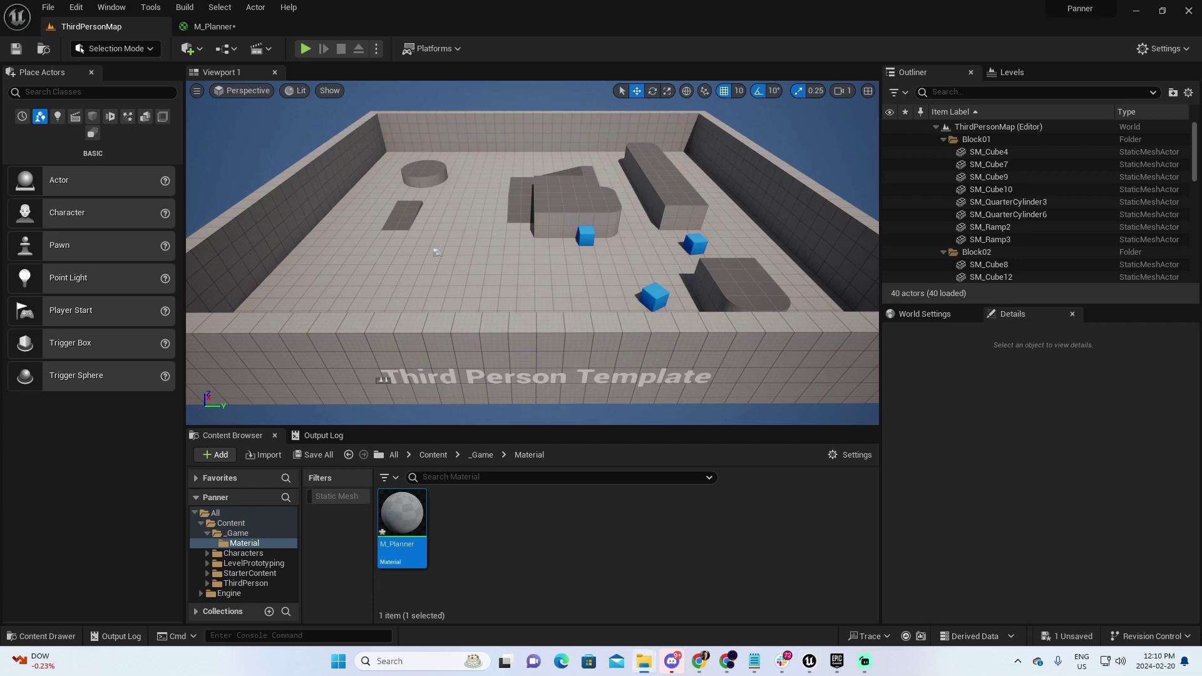
Import arrowOverBlack.png into the Material folder and drag it into M_Planner's graph.
drag(1060, 315, 511, 478)
mouse_move(400, 515)
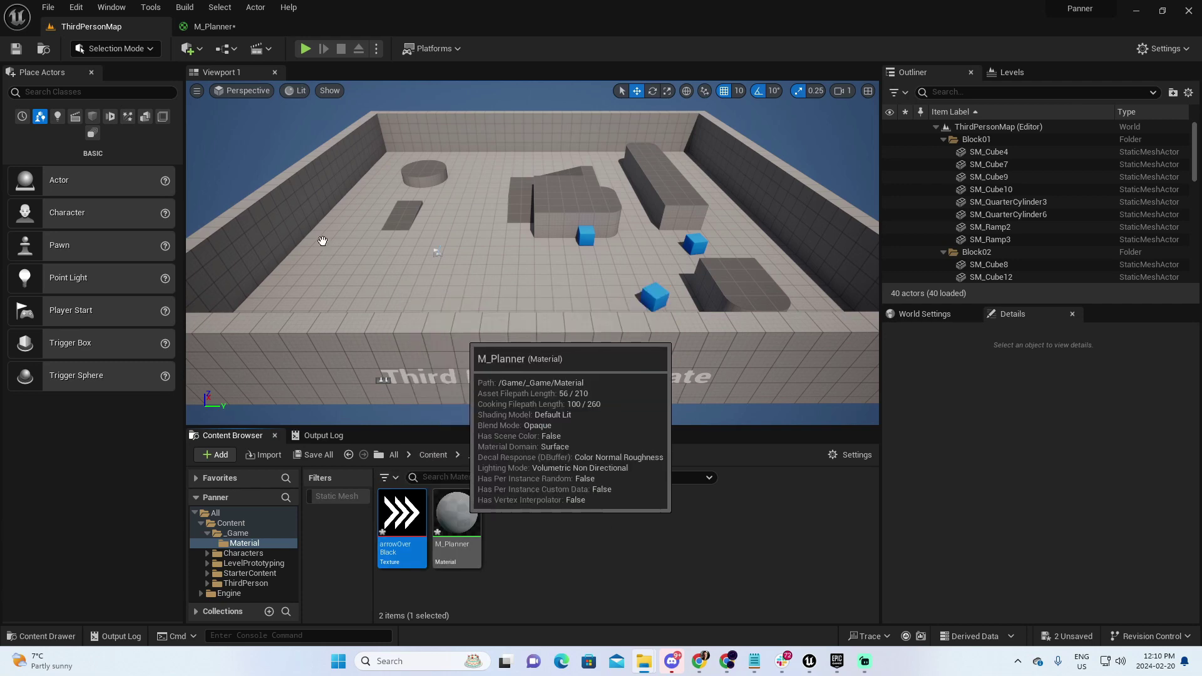
click(201, 25)
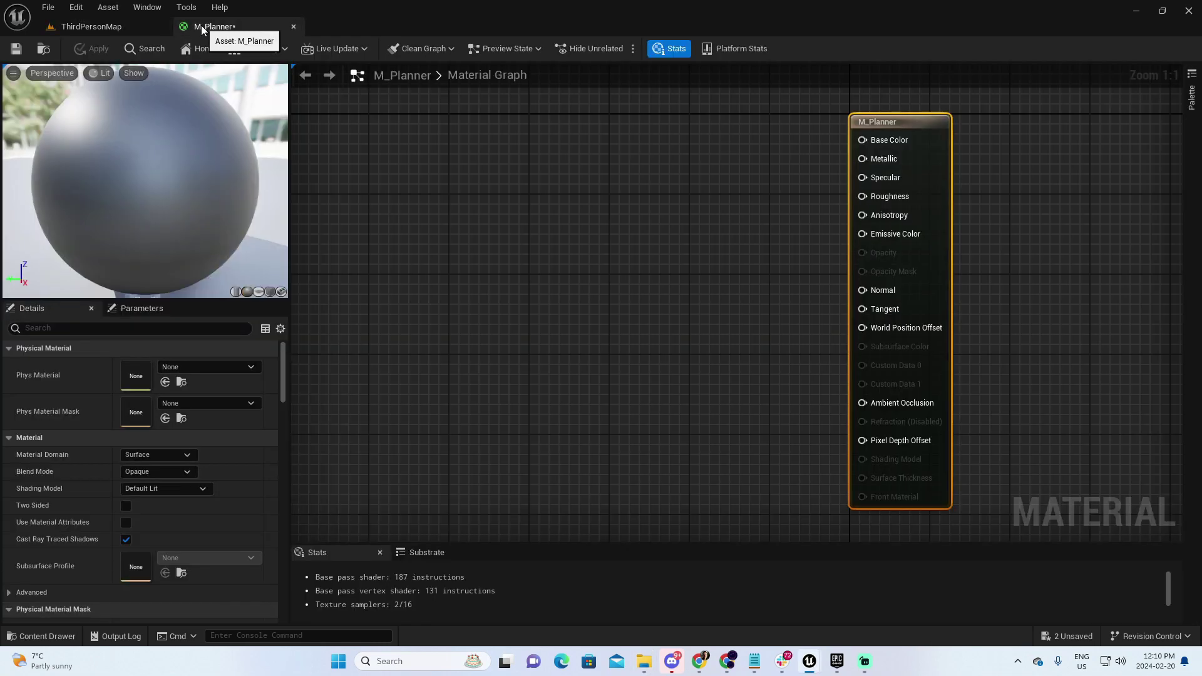
click(94, 26)
click(401, 507)
mouse_move(401, 520)
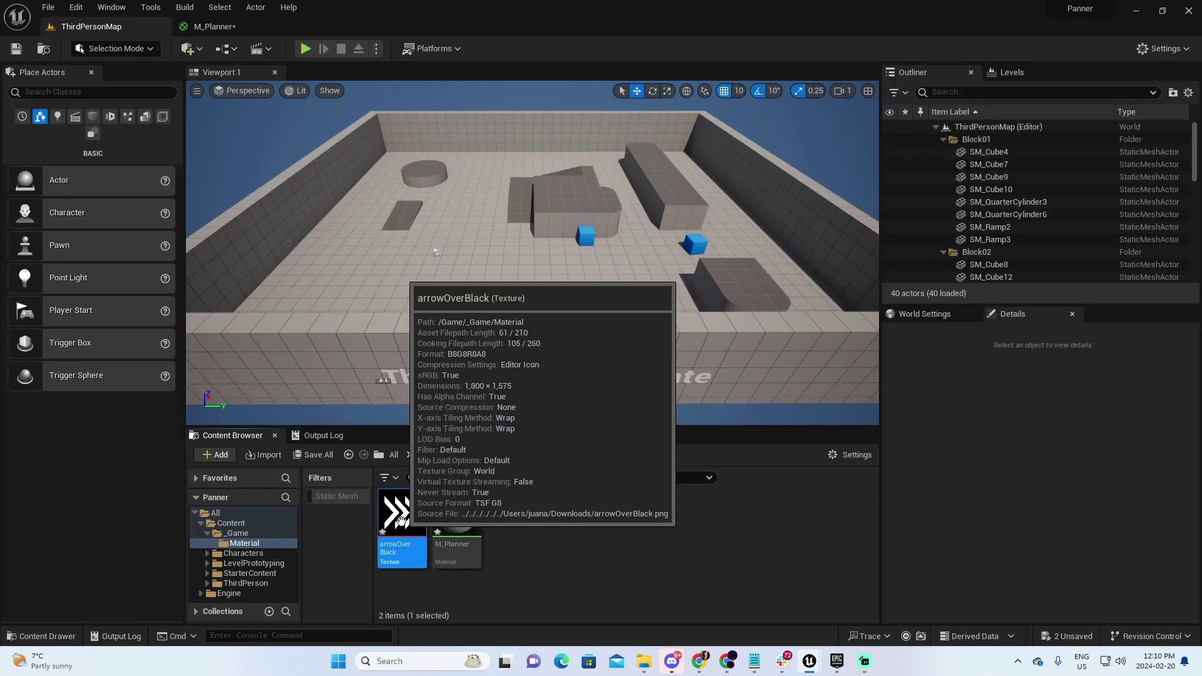
drag(401, 520, 628, 185)
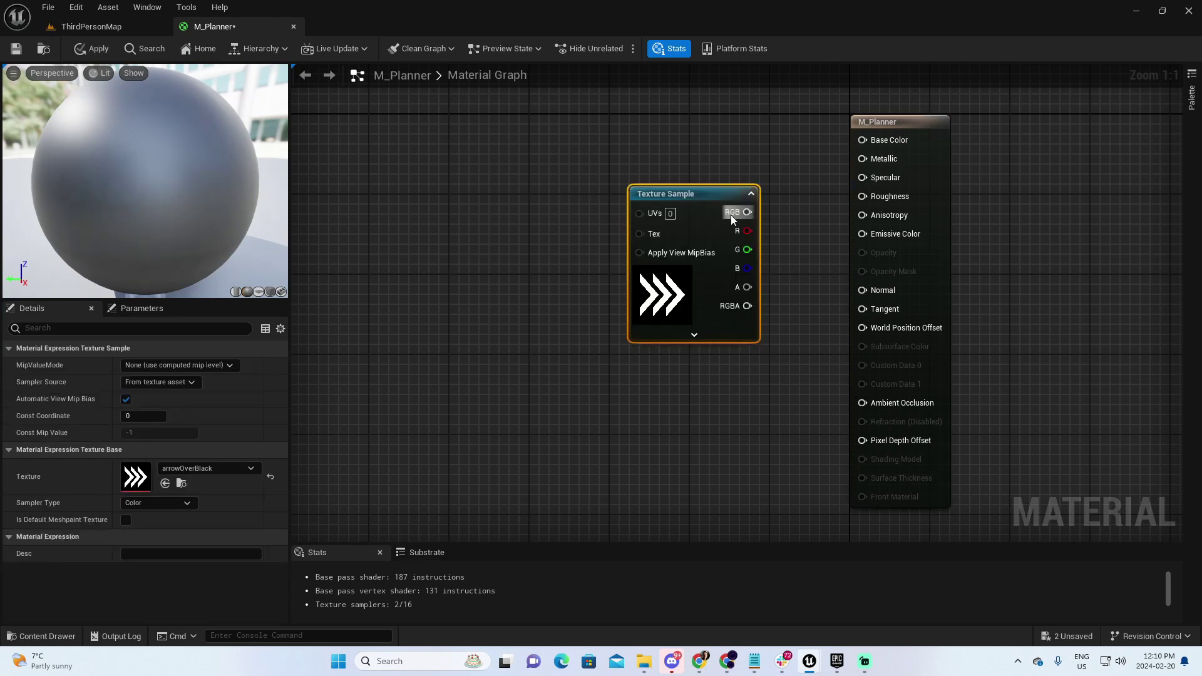
Wire the arrowOverBlack Texture Sample's RGB into Base Color and preview it on a plane.
drag(708, 193, 691, 137)
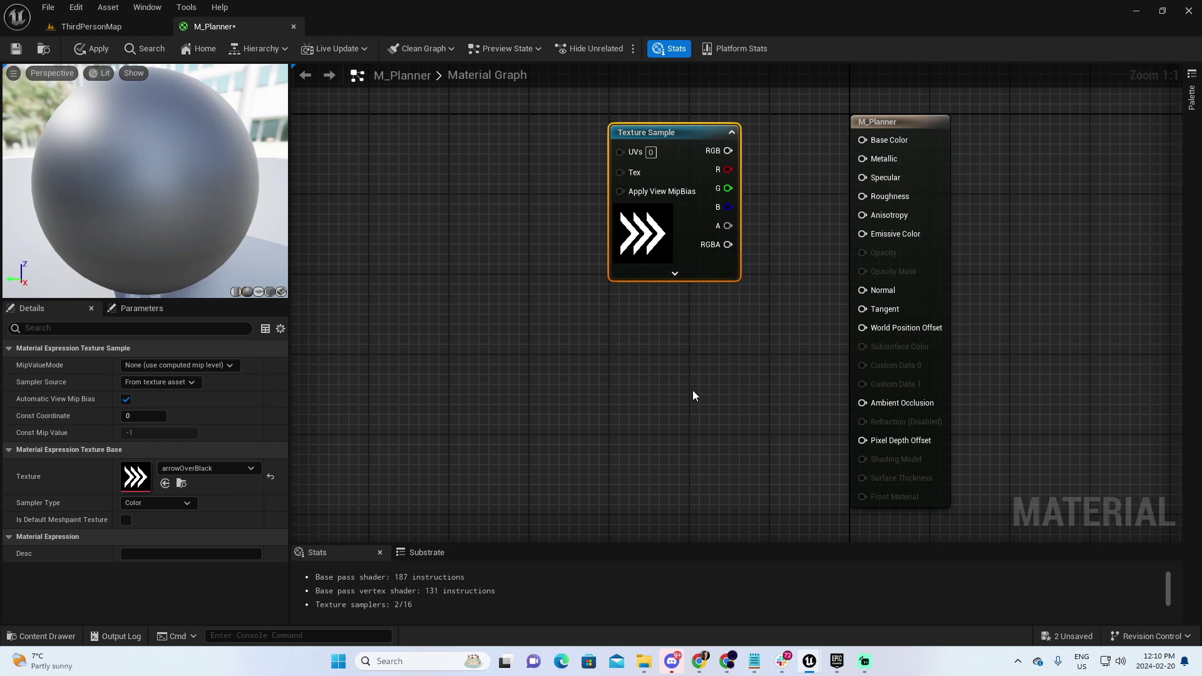
right_drag(693, 389, 640, 443)
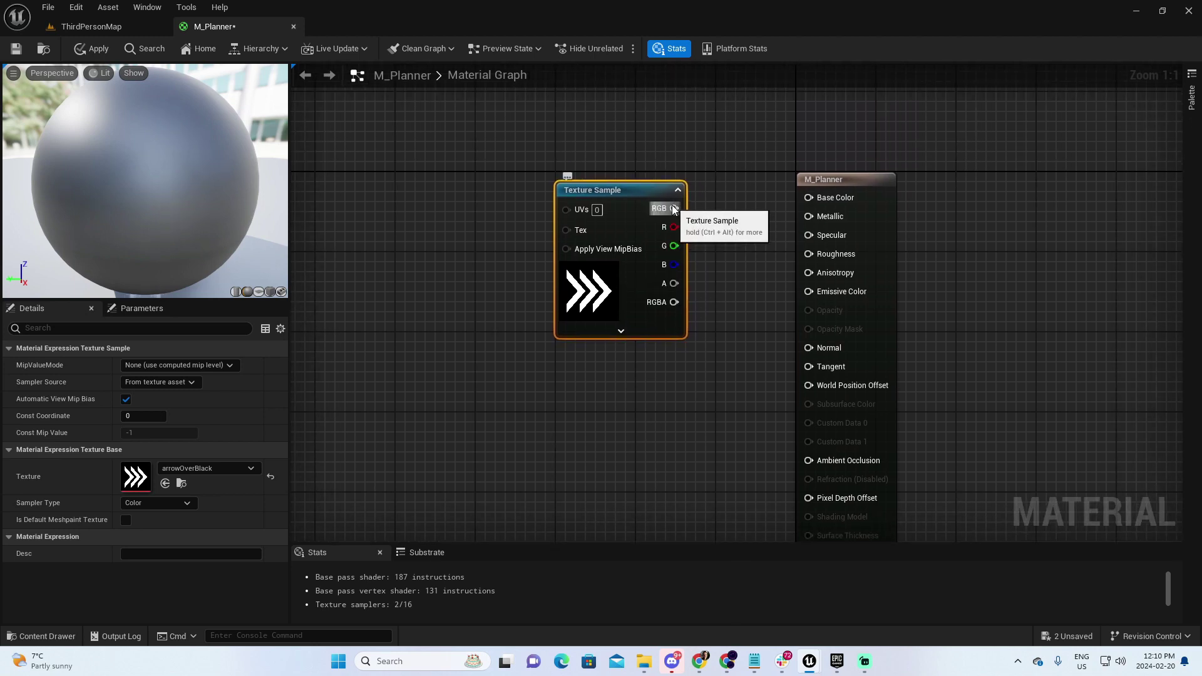
drag(674, 209, 808, 197)
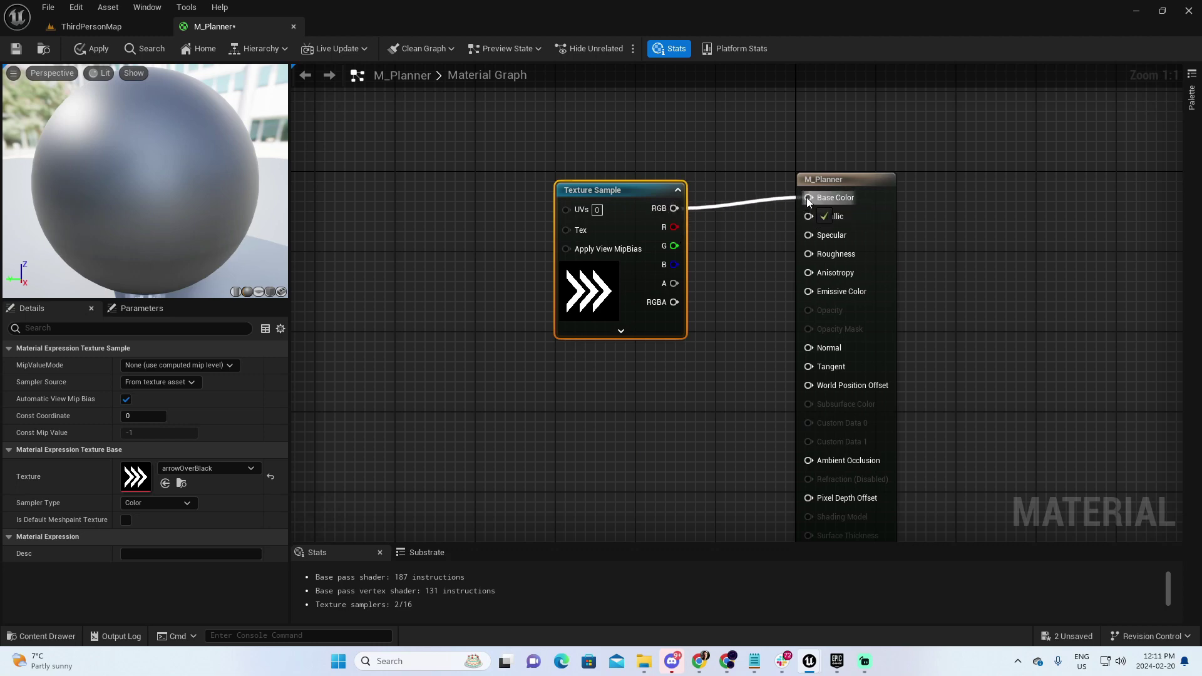
drag(644, 194, 695, 174)
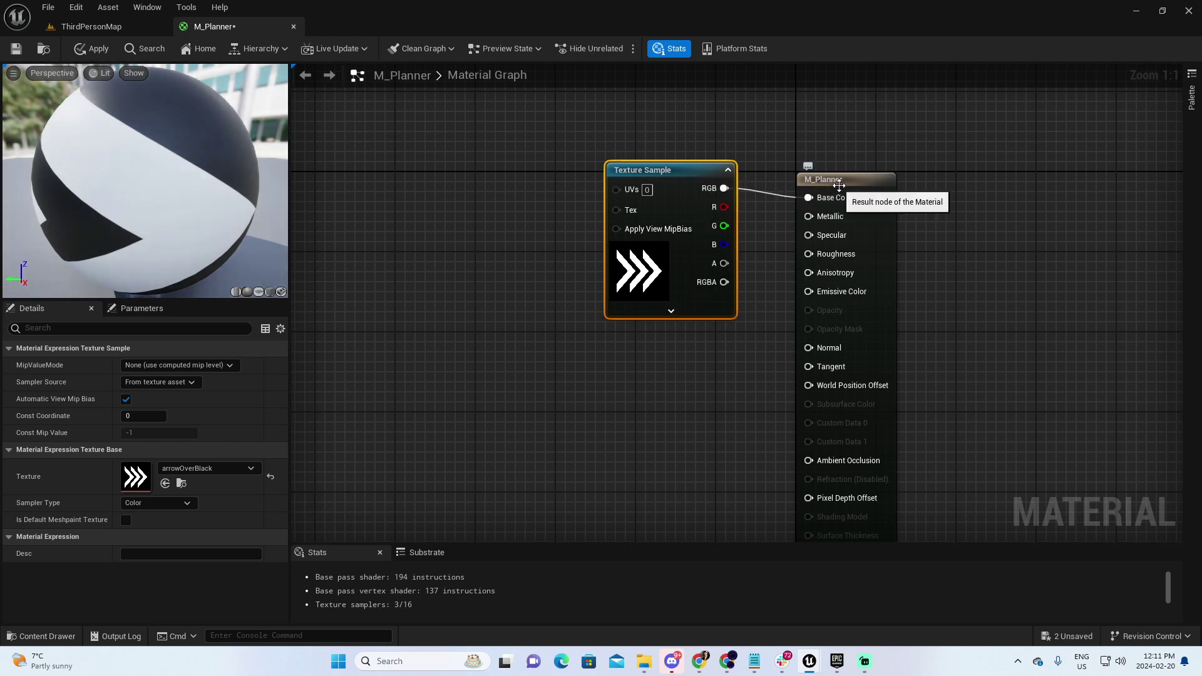
click(261, 291)
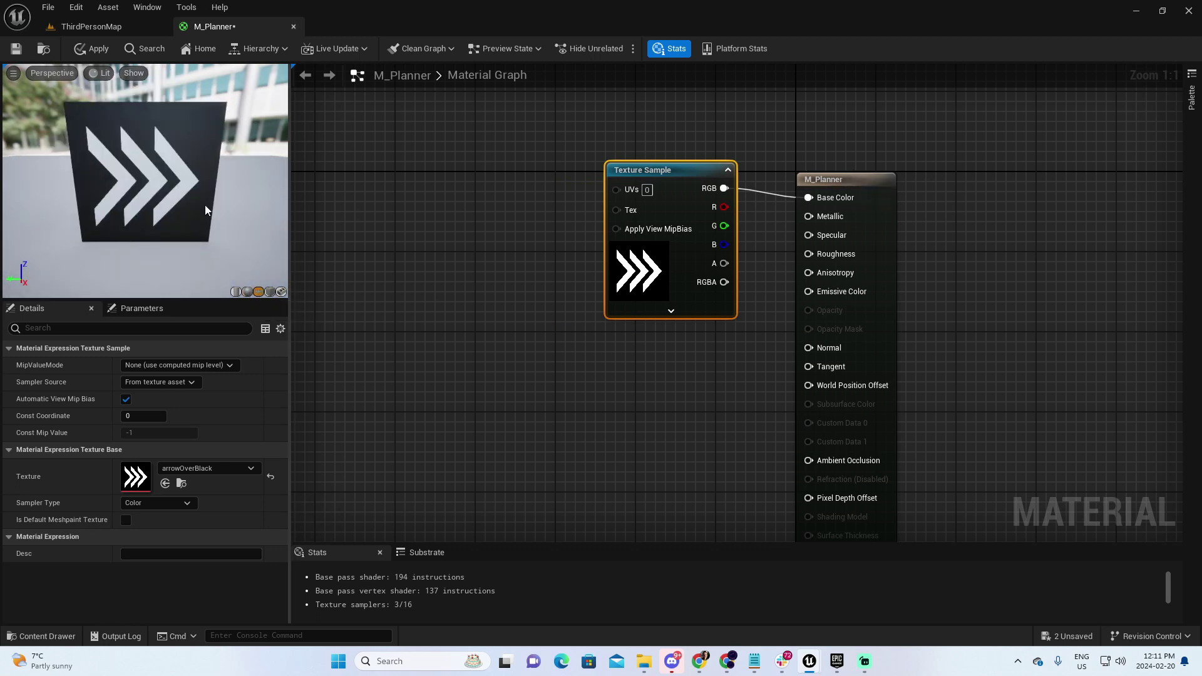
drag(201, 195, 175, 198)
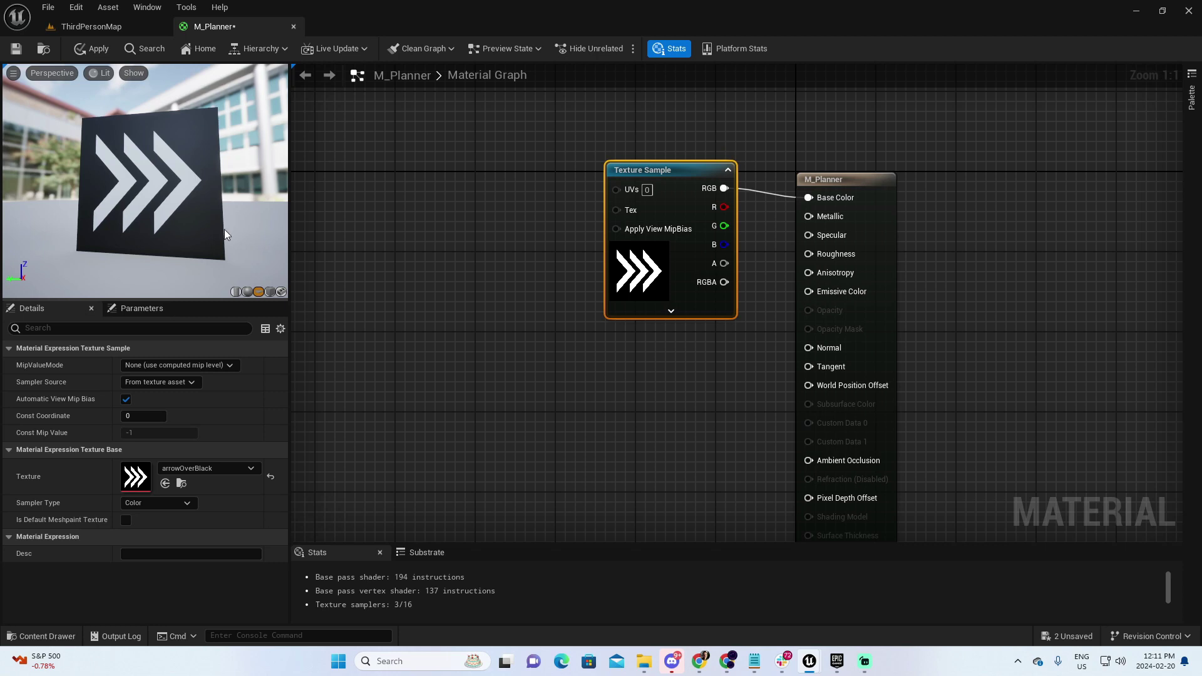
click(464, 269)
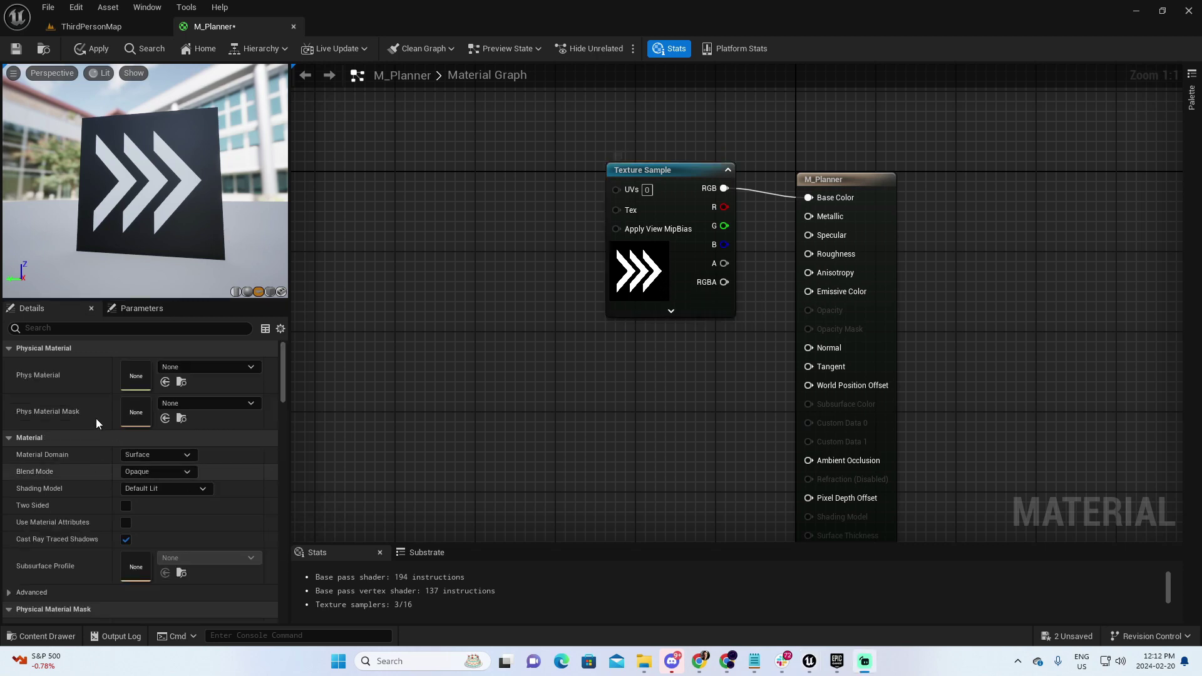
Set Blend Mode to Translucent and wire the texture's RGB into Opacity.
click(145, 470)
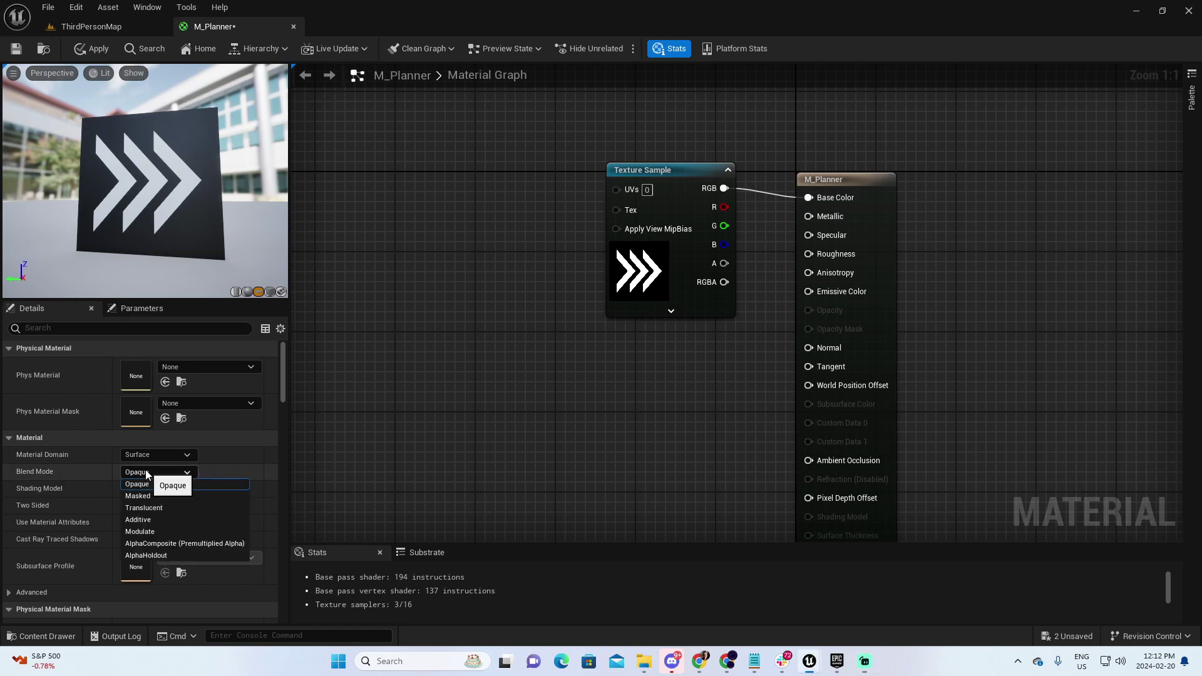
click(166, 508)
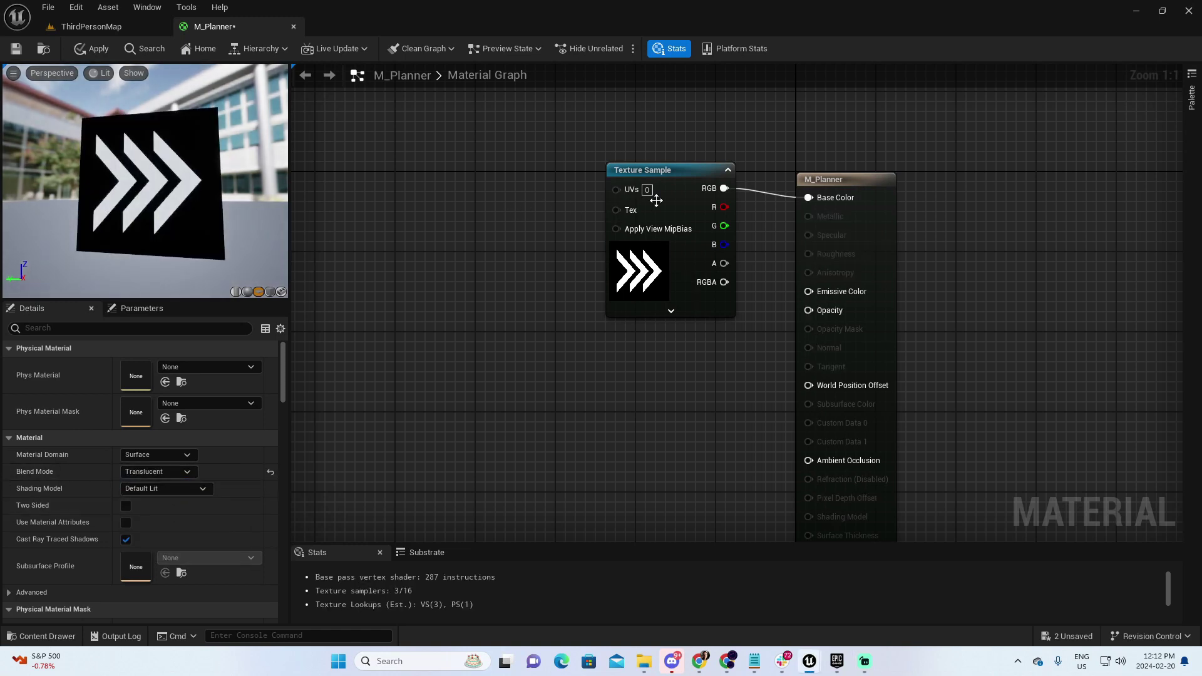
drag(677, 175, 639, 185)
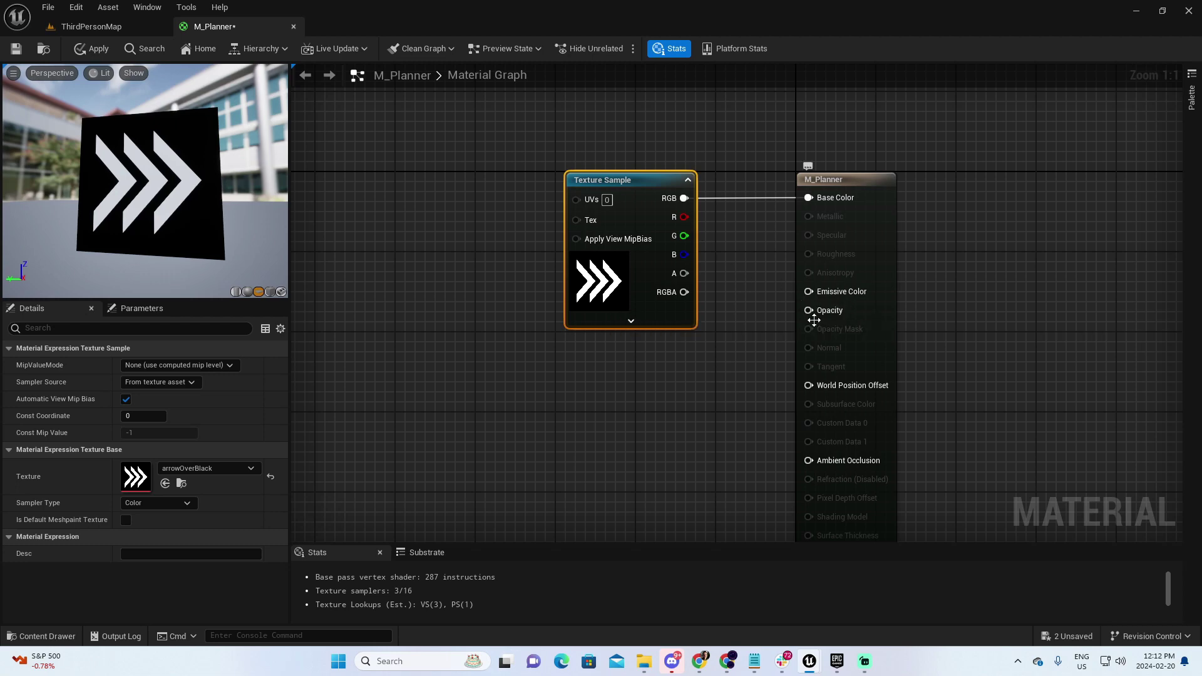
drag(684, 198, 808, 310)
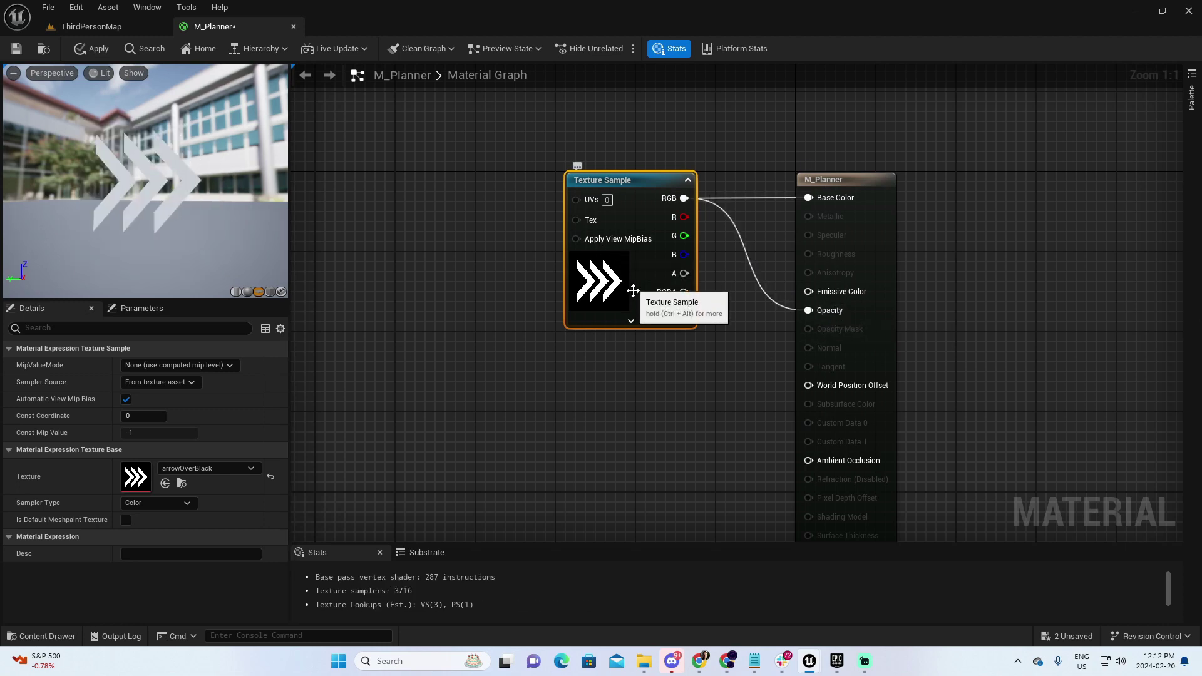
drag(649, 333, 679, 303)
right_drag(666, 358, 731, 362)
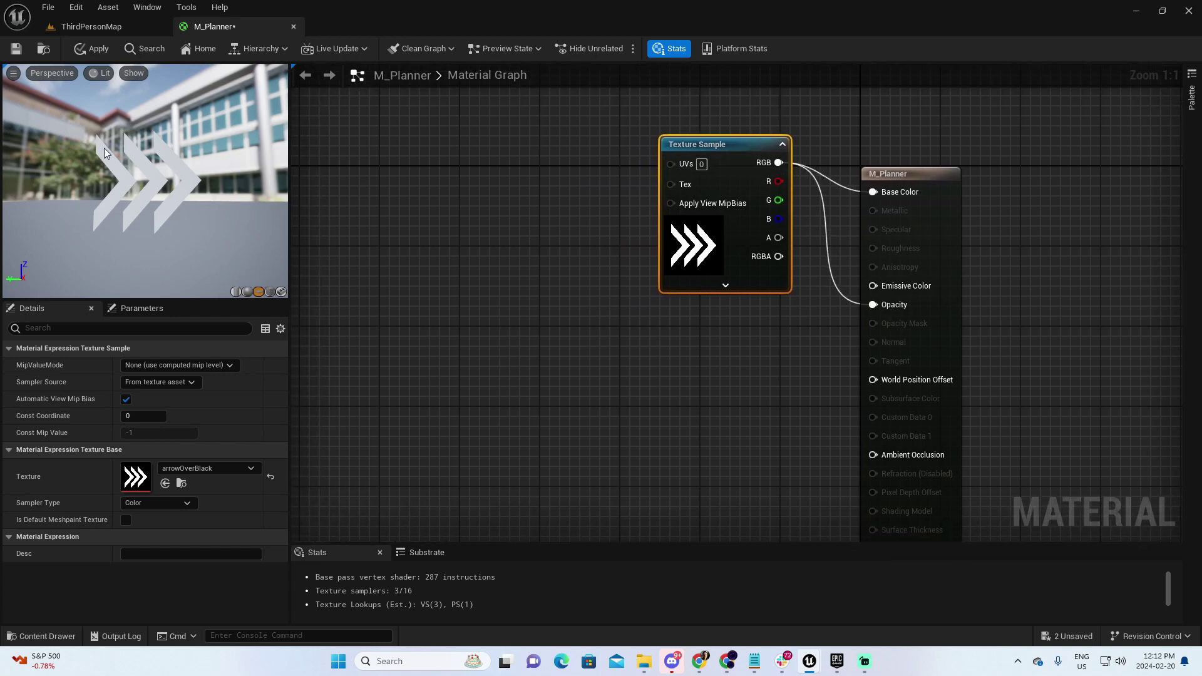
Save M_Planner and place a Plane from Shapes into the level.
click(17, 49)
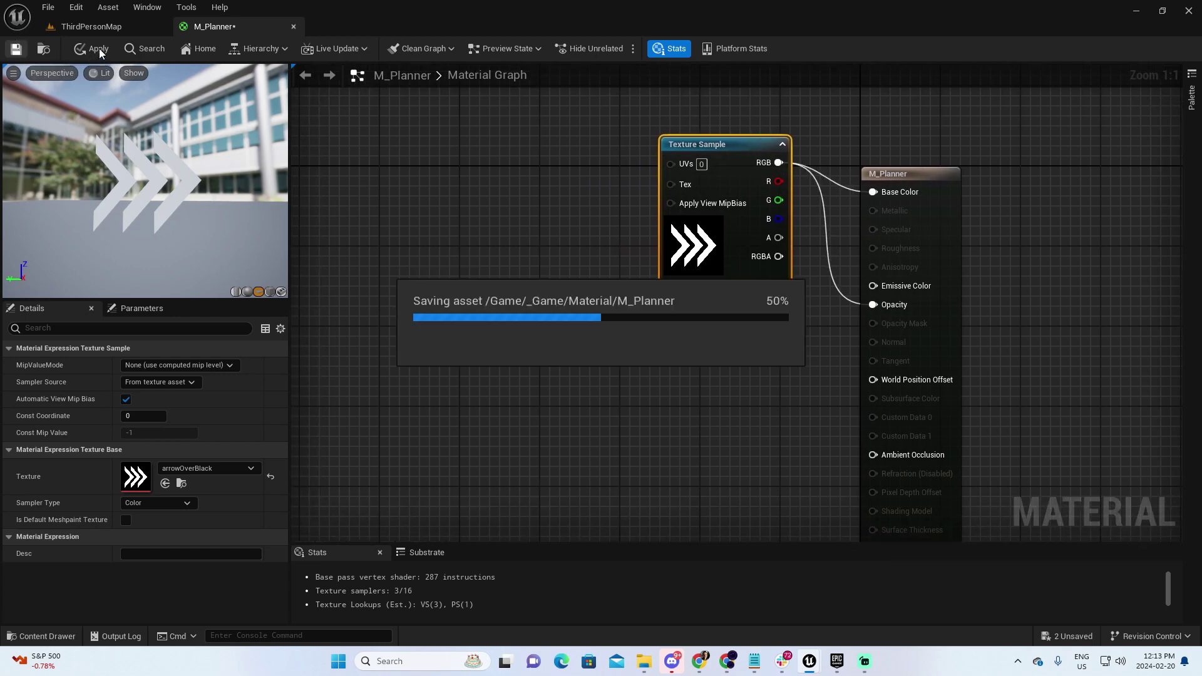
click(98, 28)
scroll(477, 271, down, 8)
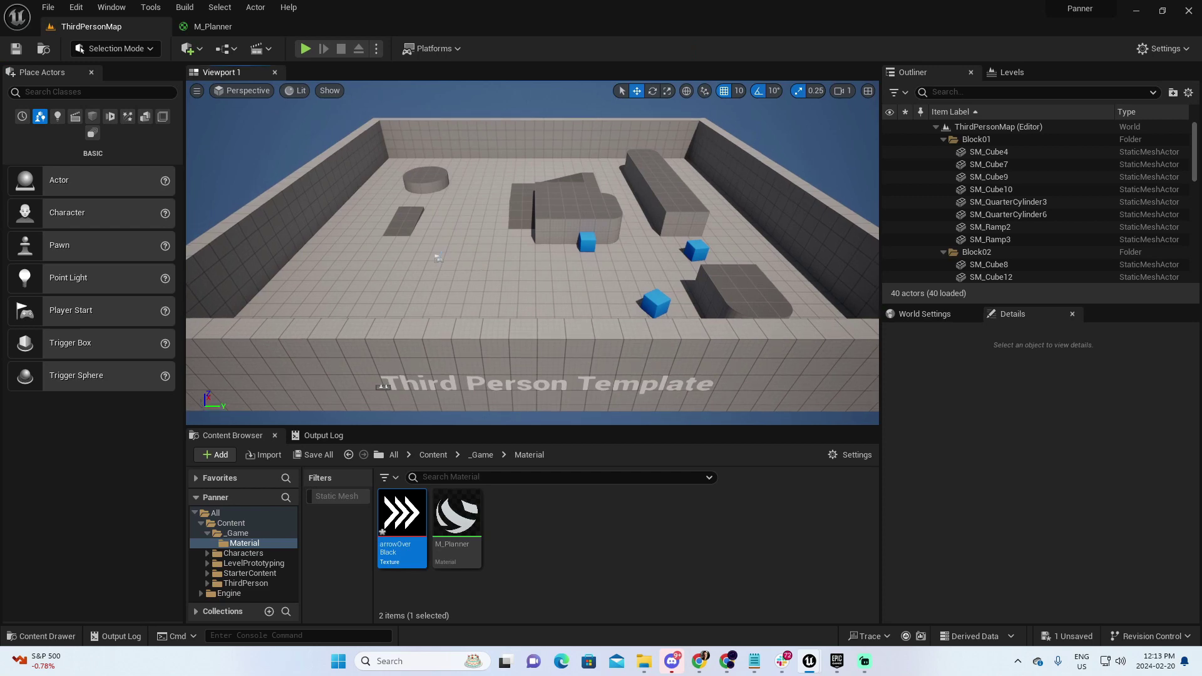
scroll(478, 269, down, 2)
click(94, 116)
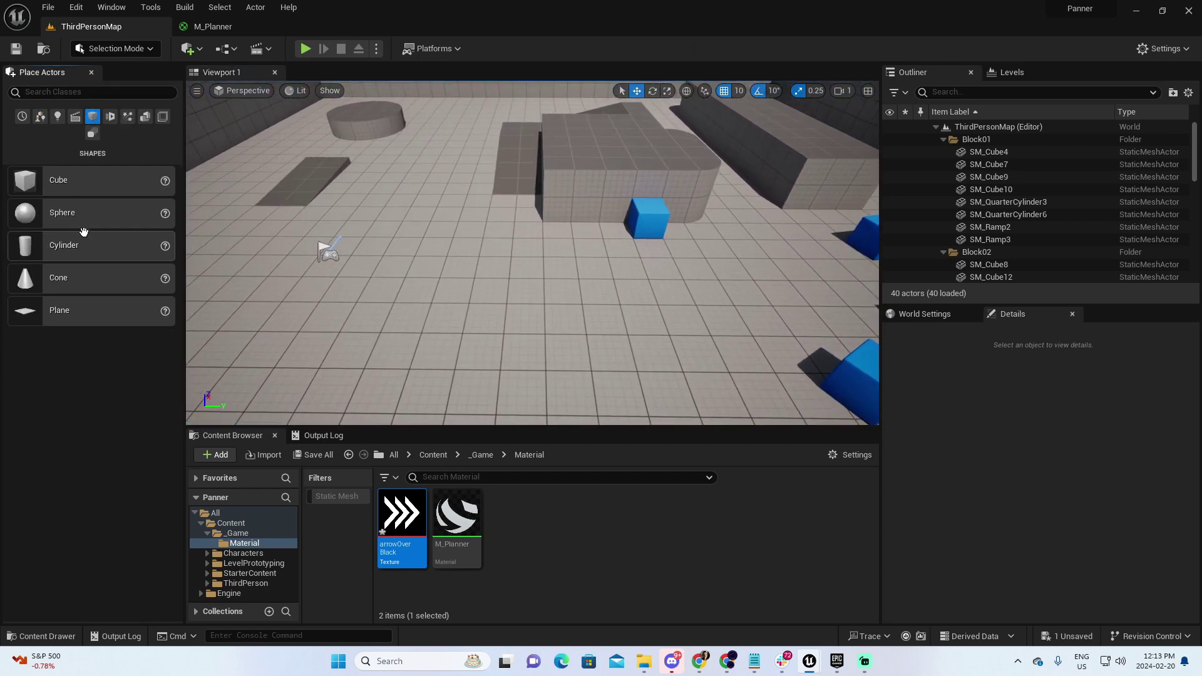
drag(59, 313, 461, 257)
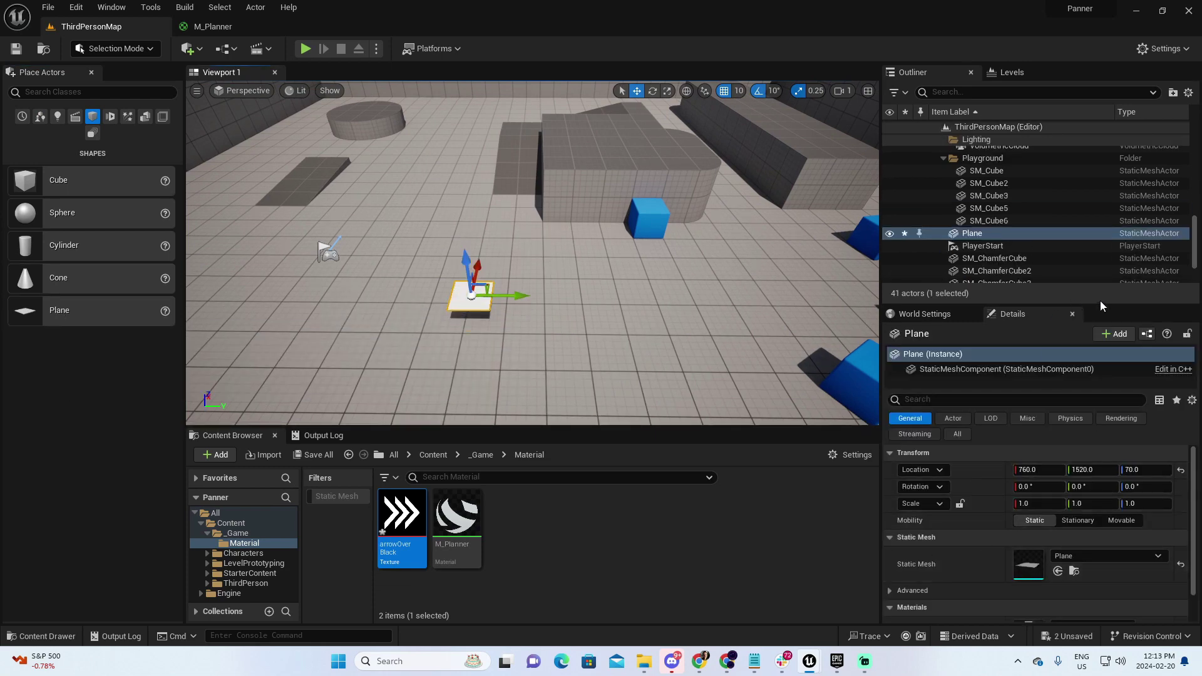
Frame the plane, assign M_Planner to its material slot, and save the level.
drag(1101, 306, 1101, 240)
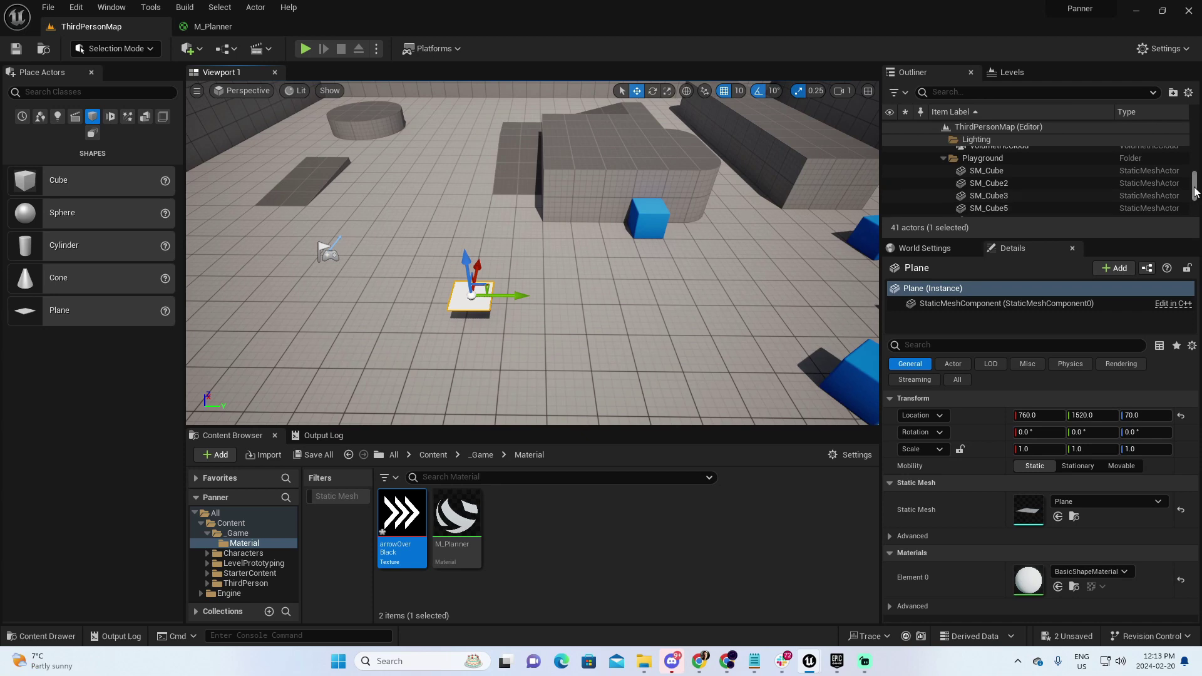
drag(1194, 191, 1194, 170)
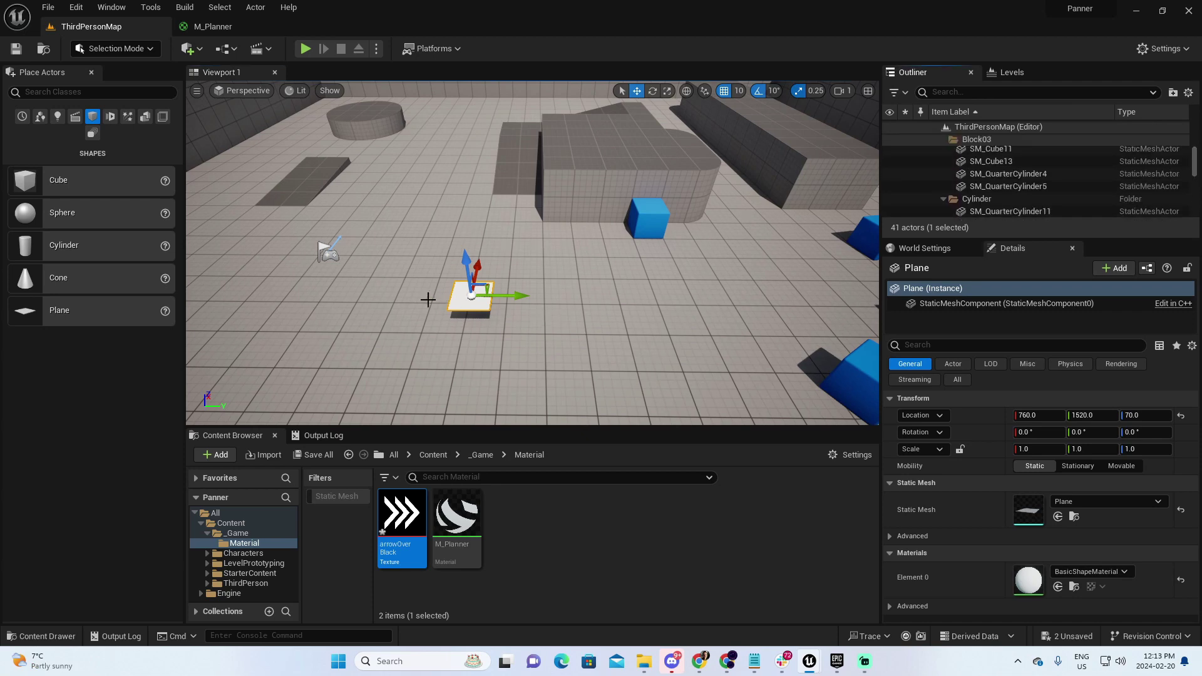
key(f)
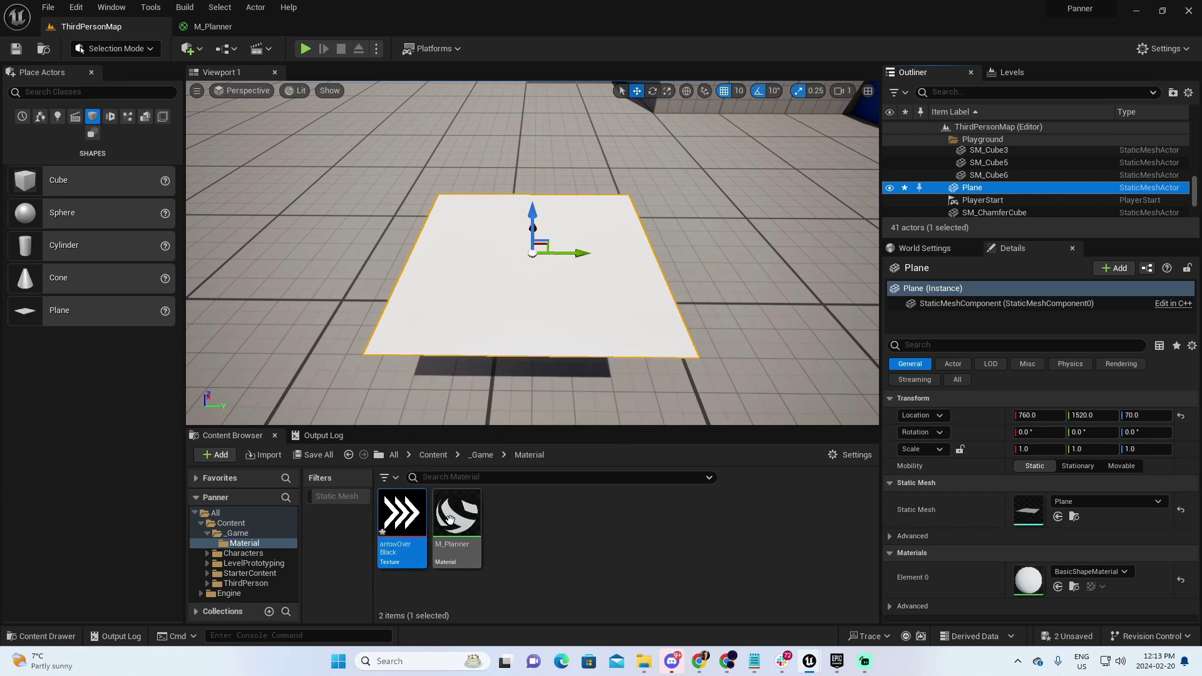
drag(465, 504, 1063, 577)
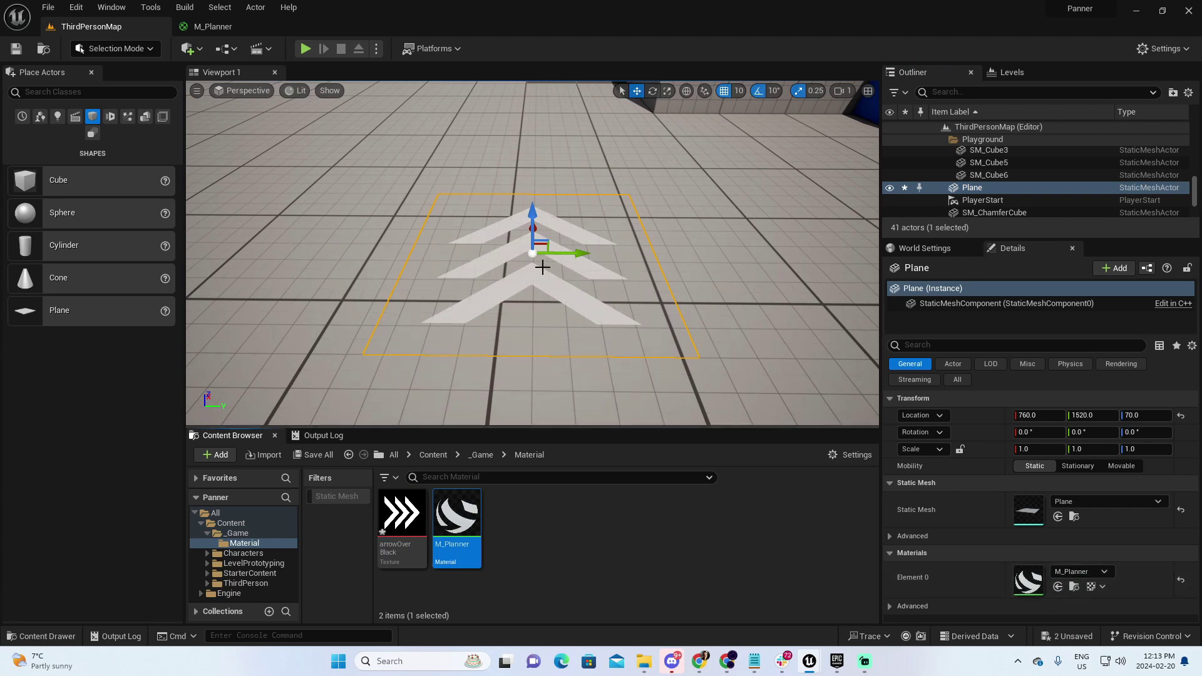
click(15, 49)
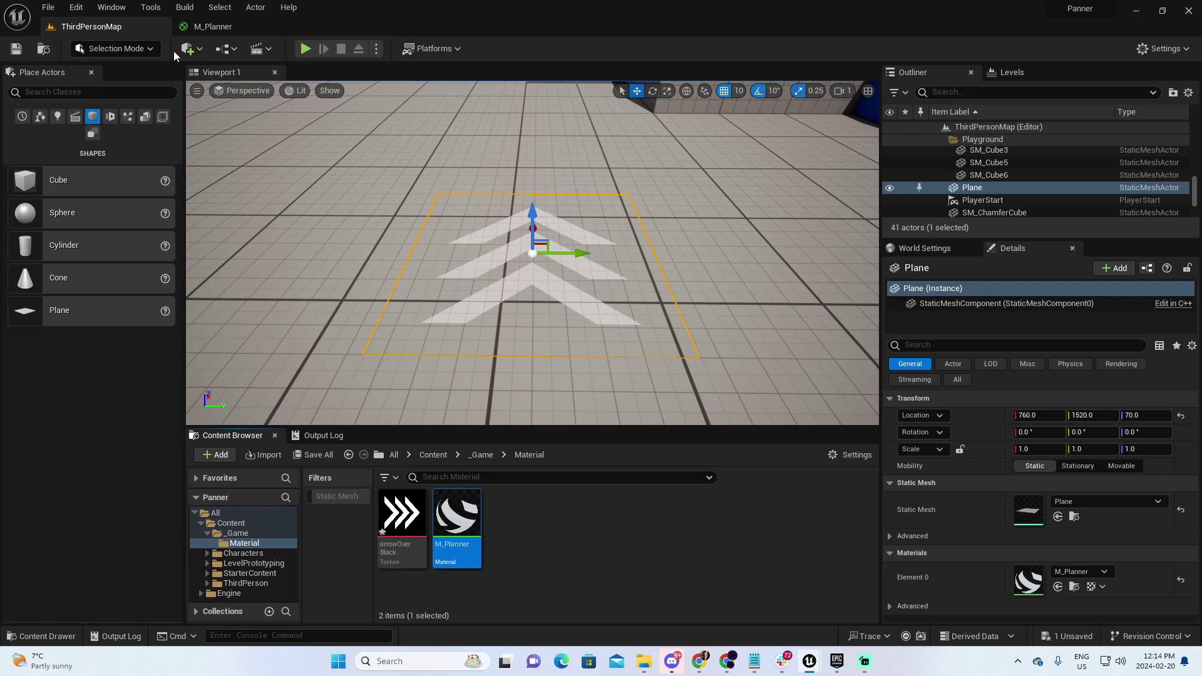
Add a Panner node left of the Texture Sample in M_Planner's graph.
click(214, 26)
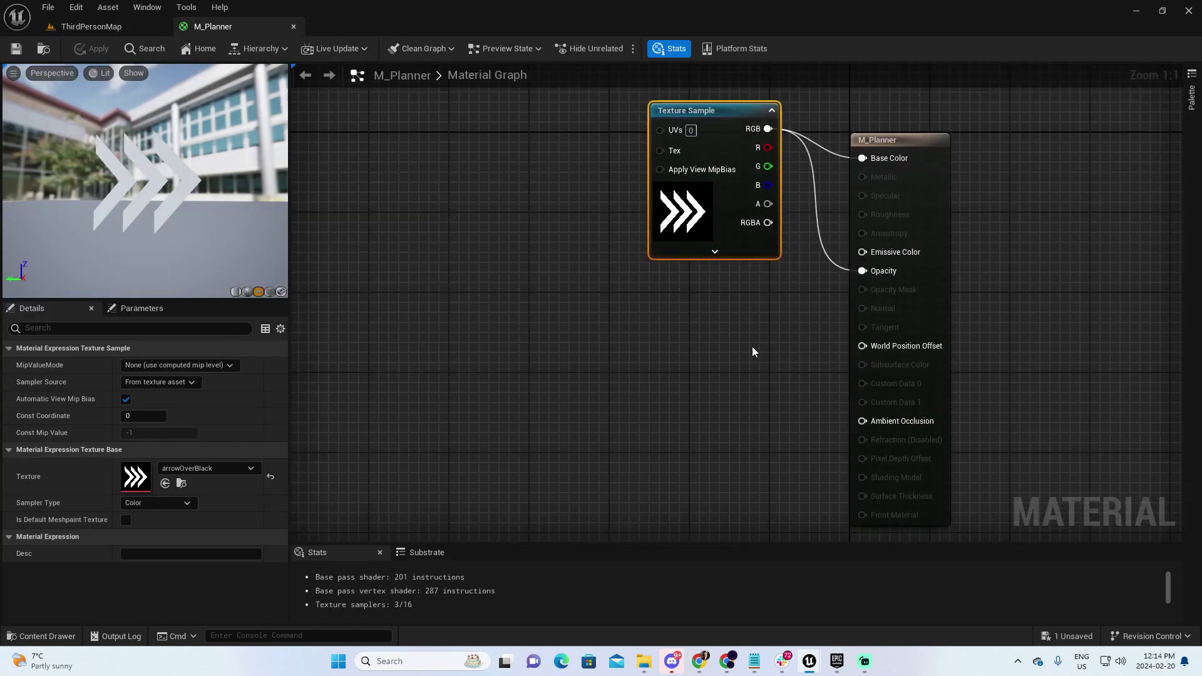
drag(718, 110, 728, 149)
right_drag(639, 393, 699, 414)
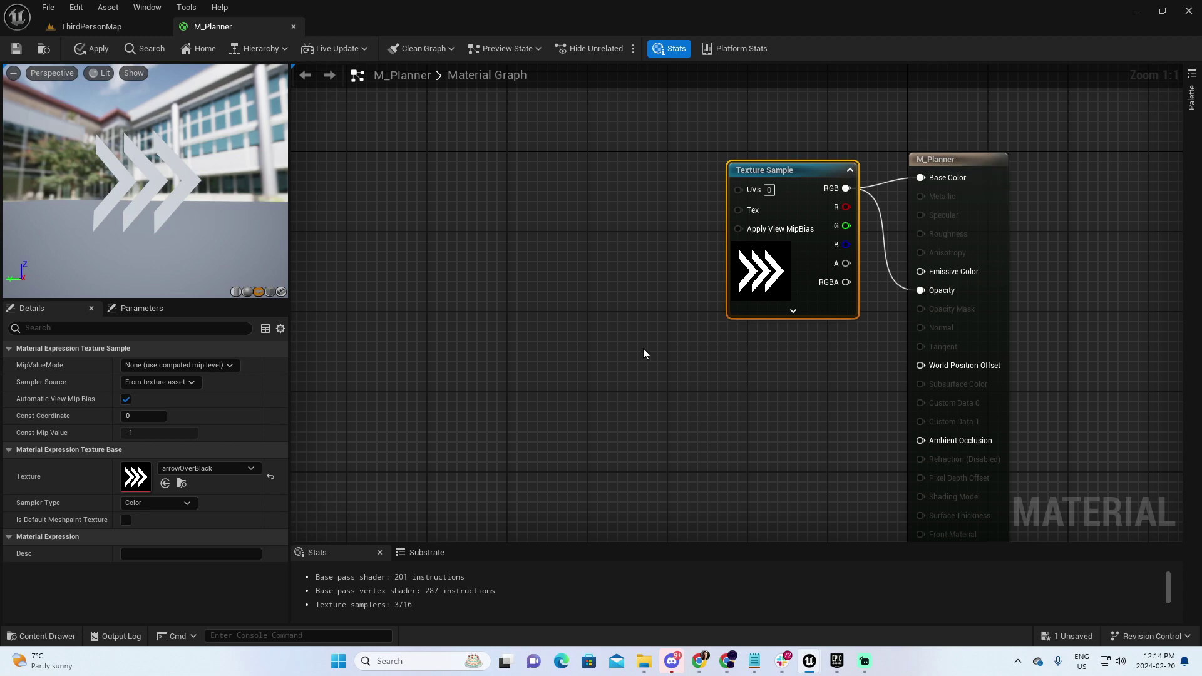
right_click(547, 202)
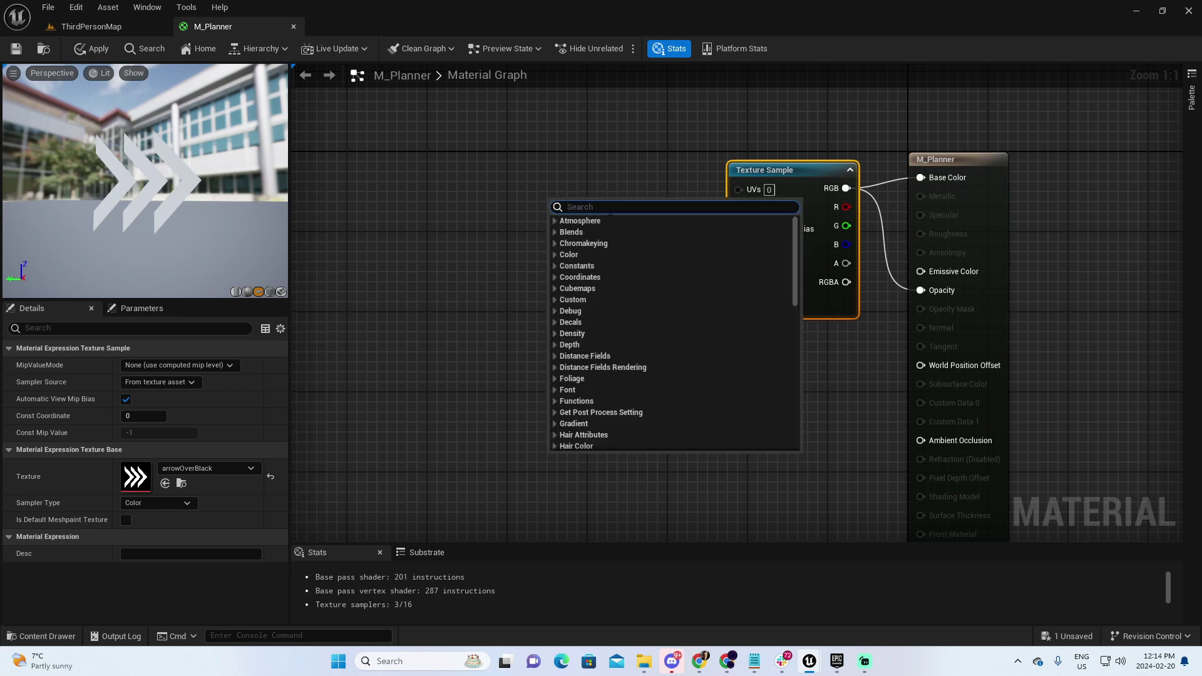
text(panner)
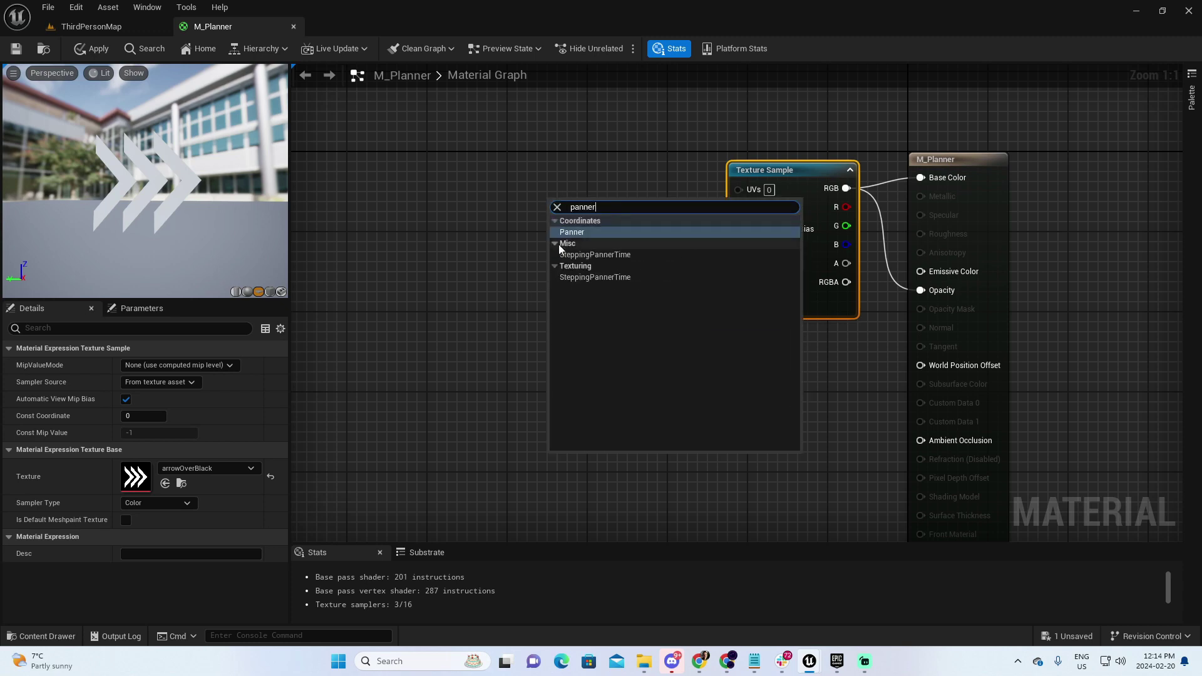
key(Return)
drag(624, 201, 604, 175)
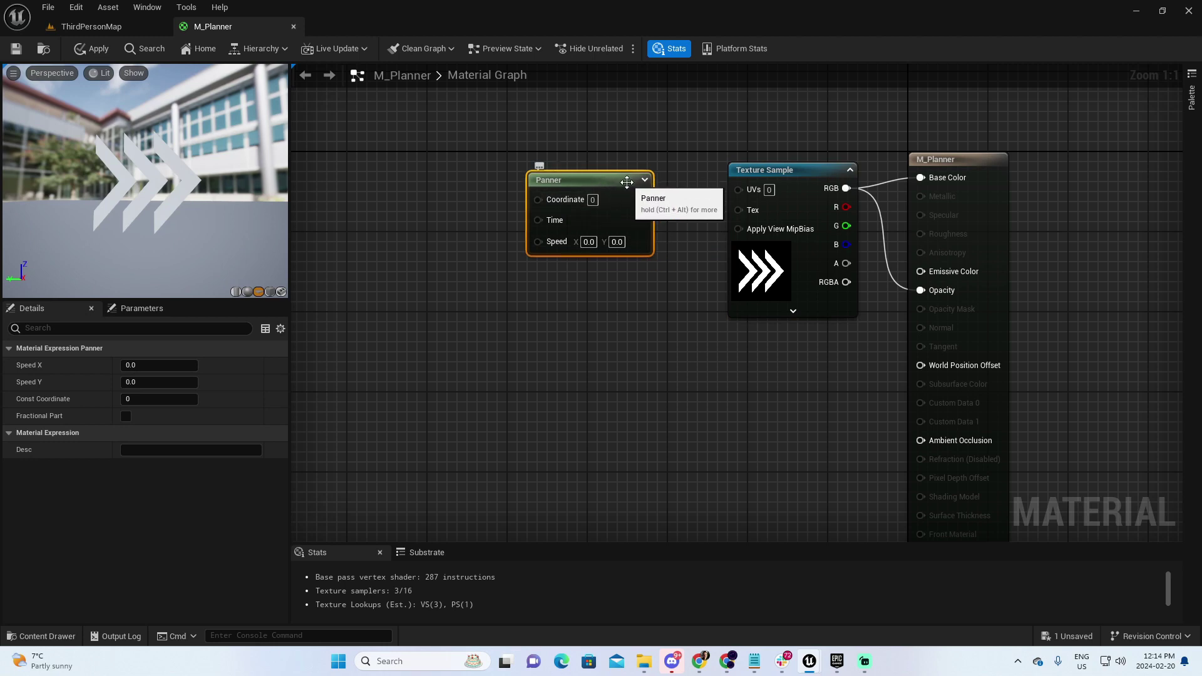
Wire the Panner into the Texture Sample's UVs and set Speed X to 1.0.
key(ctrl+alt)
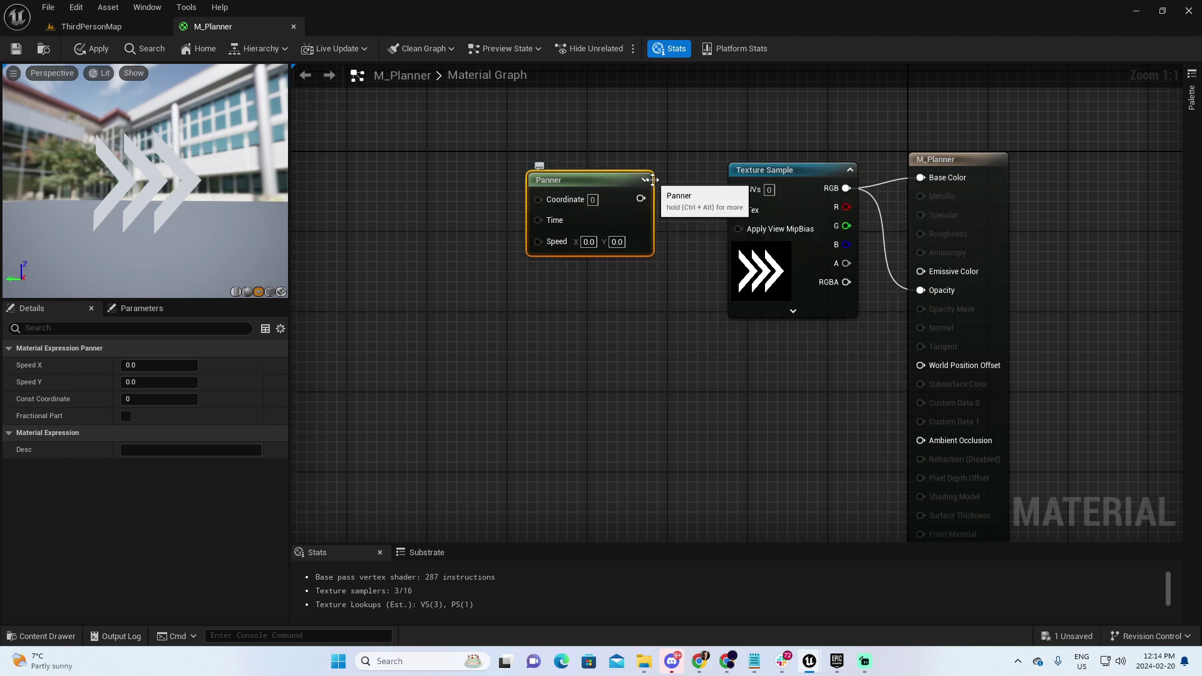
key(ctrl+alt)
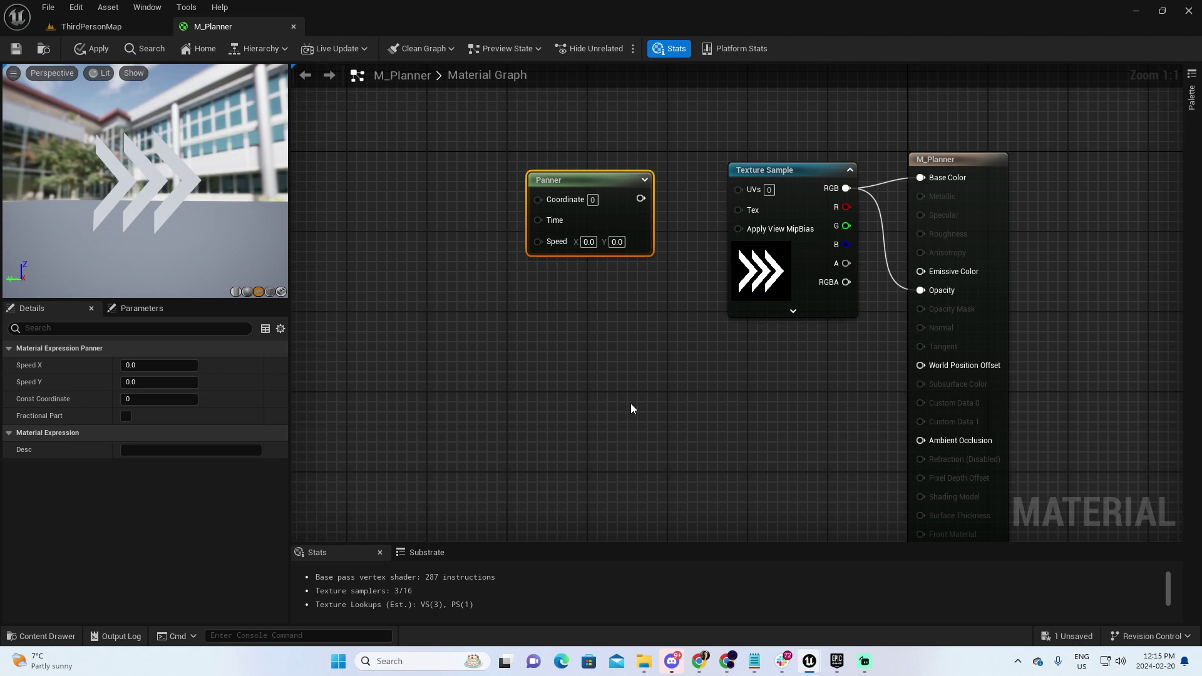
drag(640, 198, 737, 188)
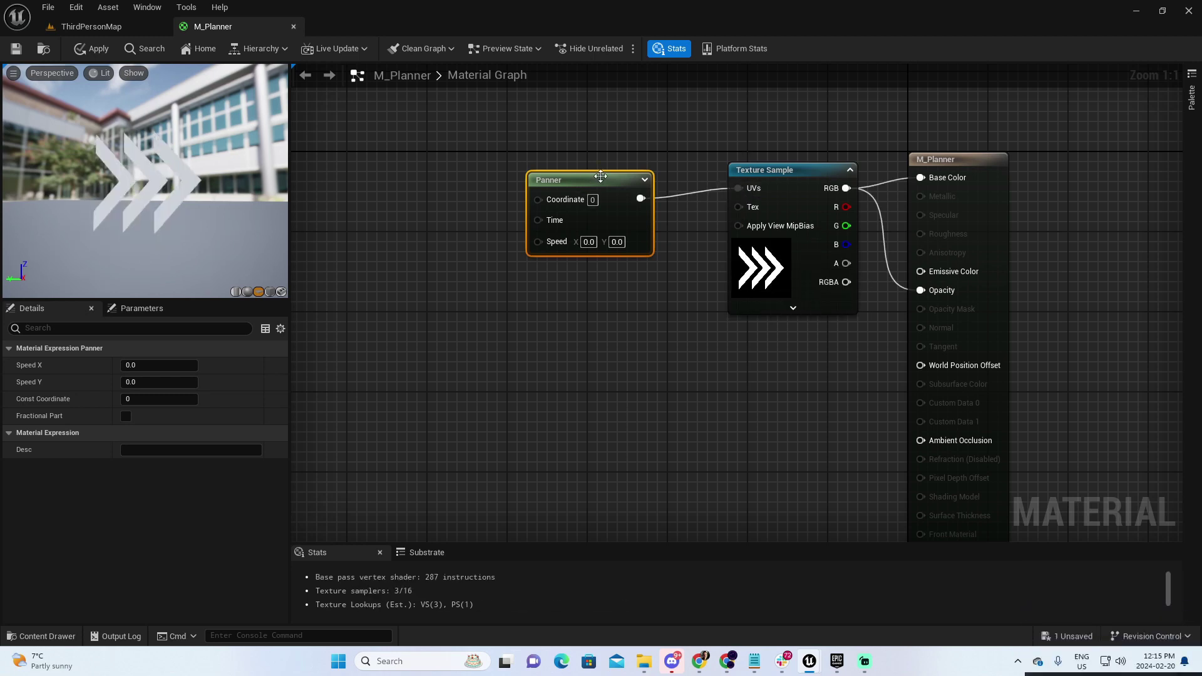
drag(600, 176, 620, 176)
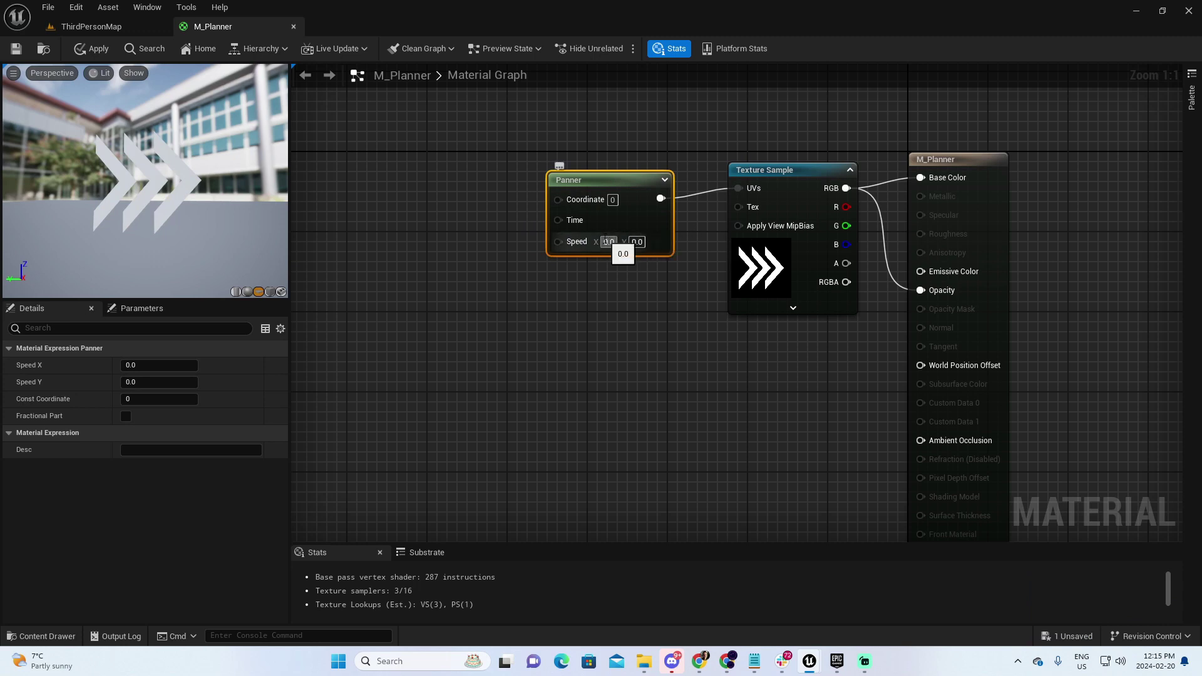
click(608, 242)
text(1.0)
key(Tab)
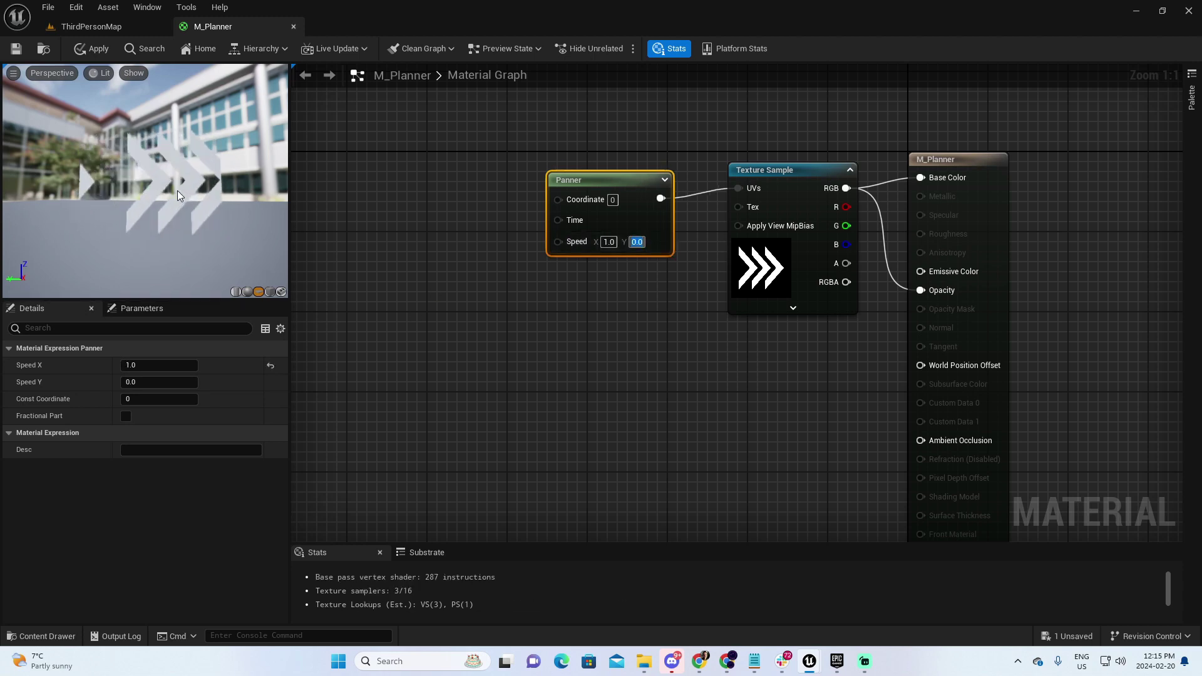
Apply and save M_Planner, then check the scrolling arrows on the plane in the level.
click(95, 49)
click(16, 49)
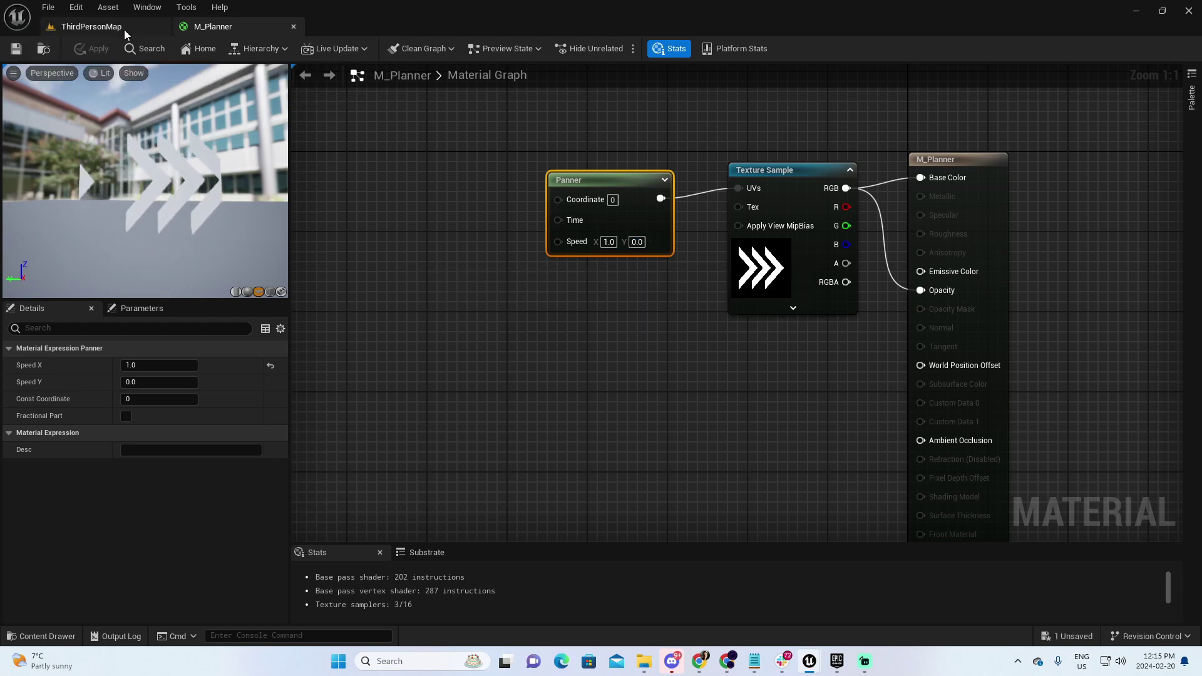
click(126, 28)
scroll(585, 301, down, 3)
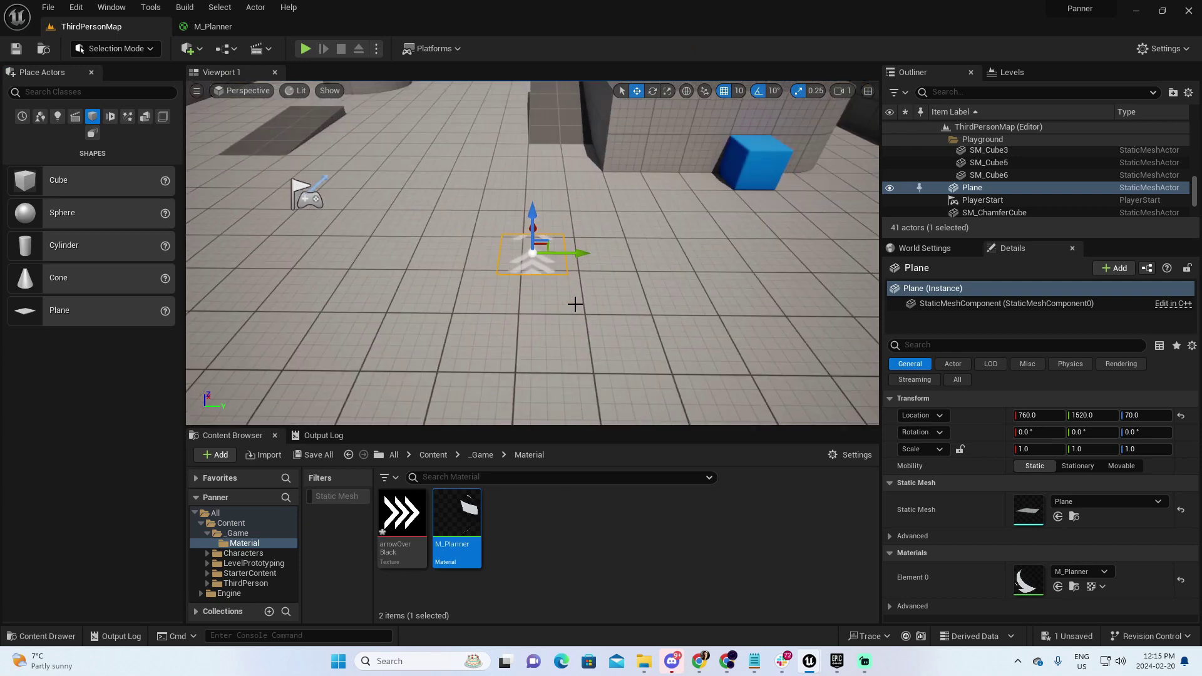
scroll(574, 303, up, 1)
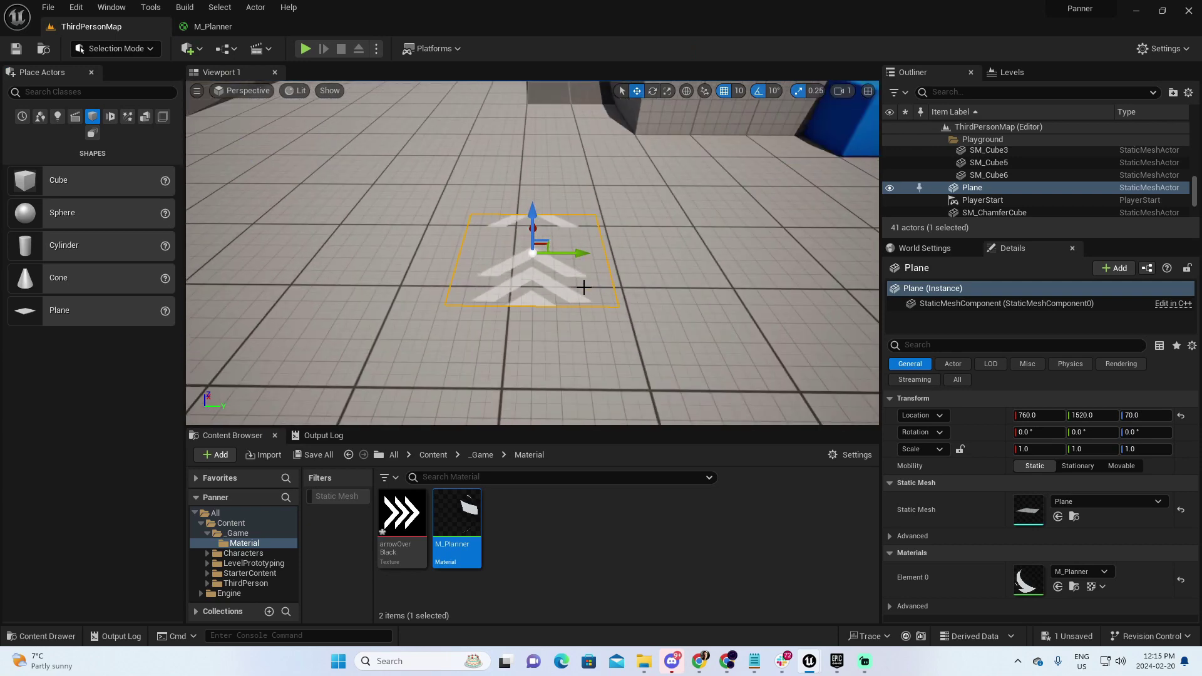
Change the Panner's Speed X to -1.0 and apply the material.
click(209, 27)
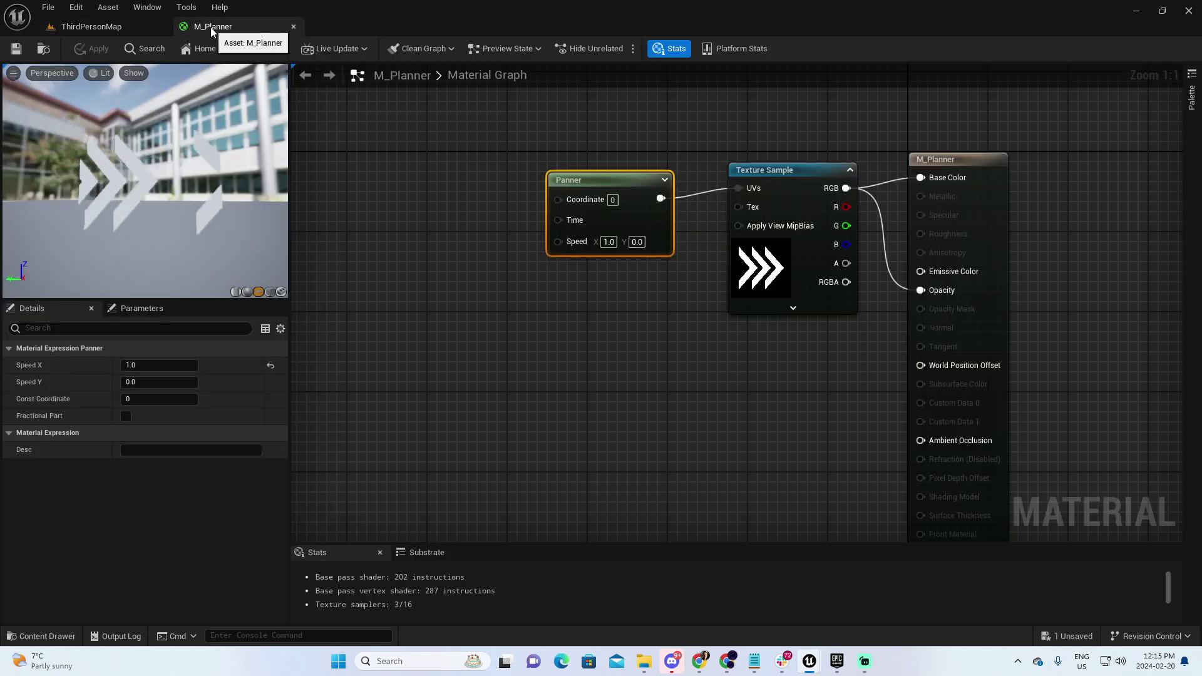
click(608, 242)
text(-1.0)
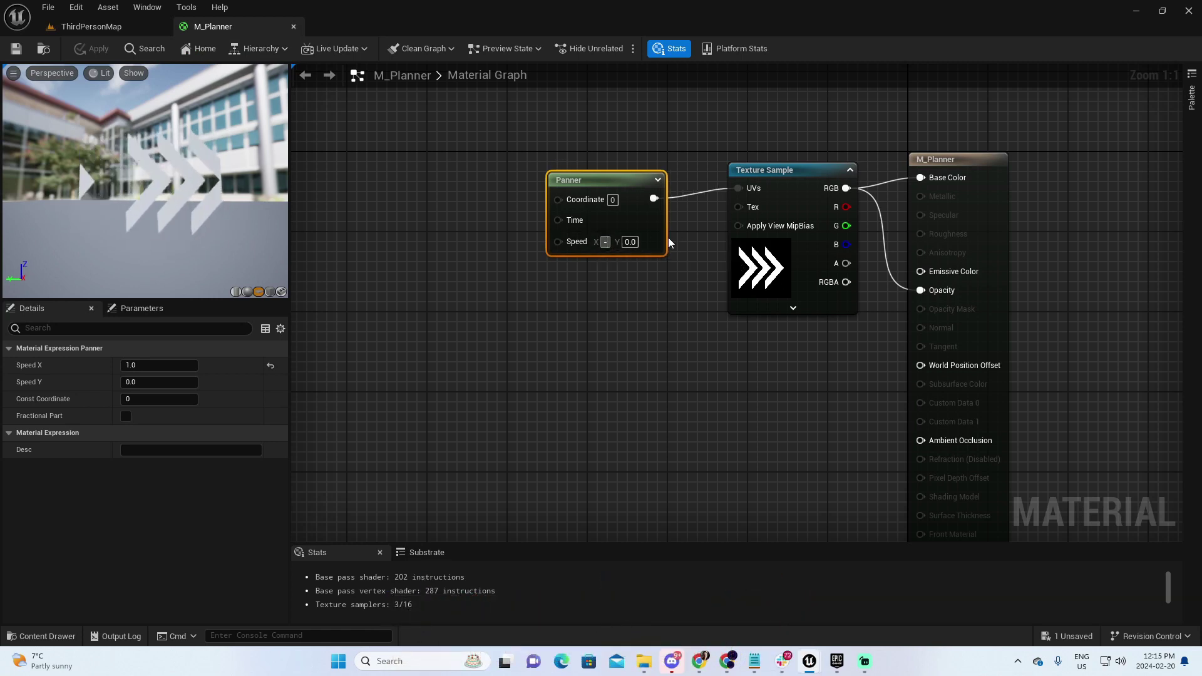
key(Tab)
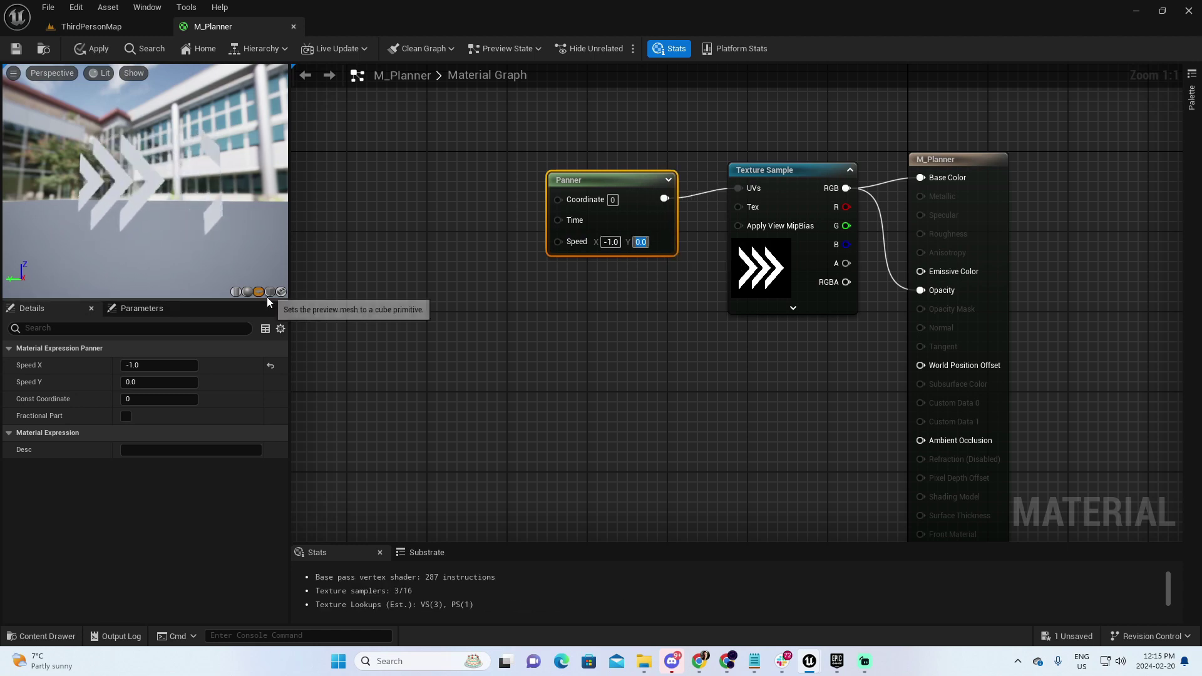
click(555, 322)
click(102, 49)
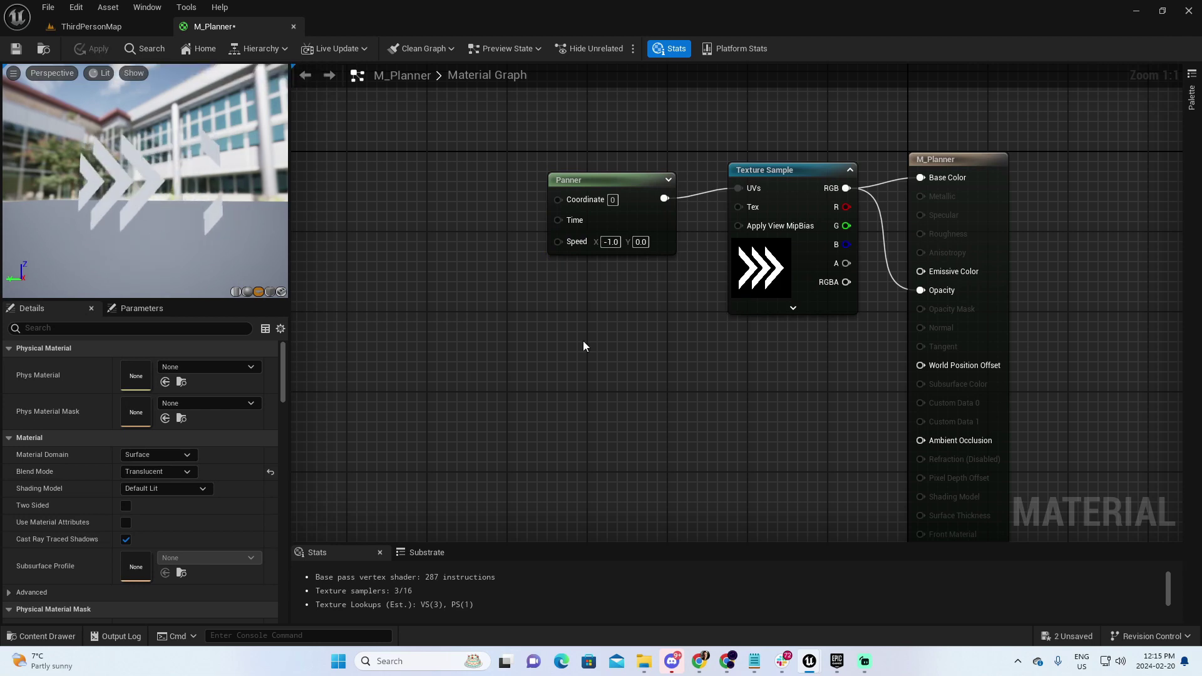
Check the arrows in the level, then return to M_Planner and pan to free space near the Panner.
click(105, 25)
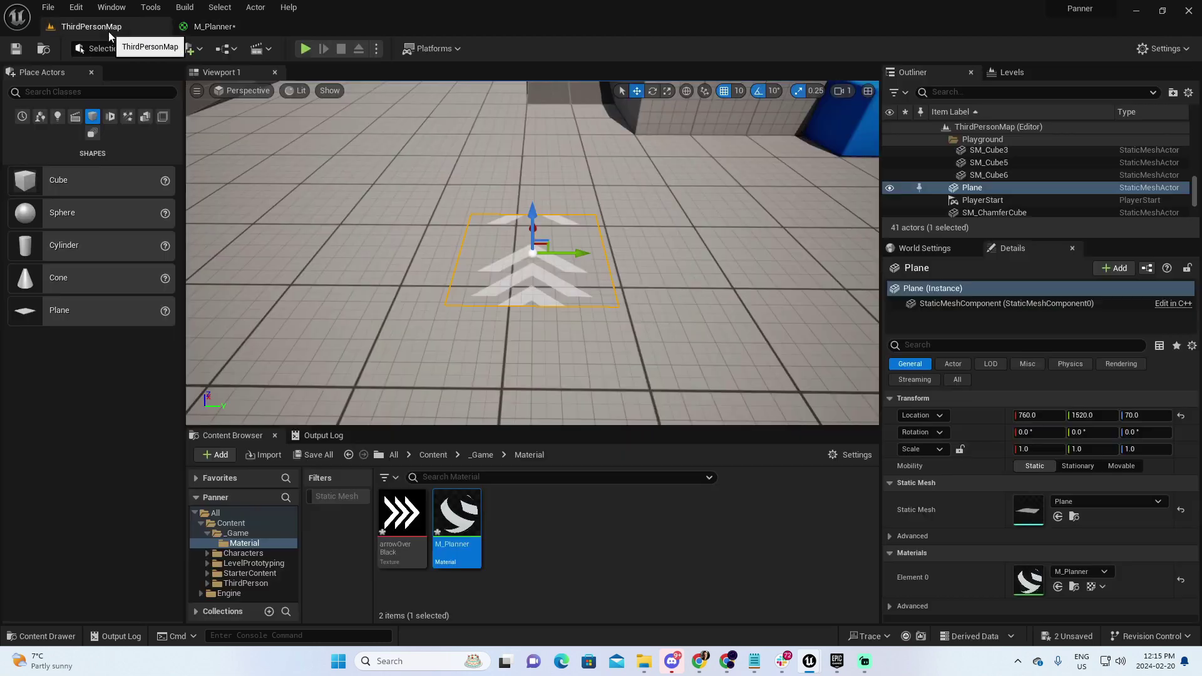
click(232, 26)
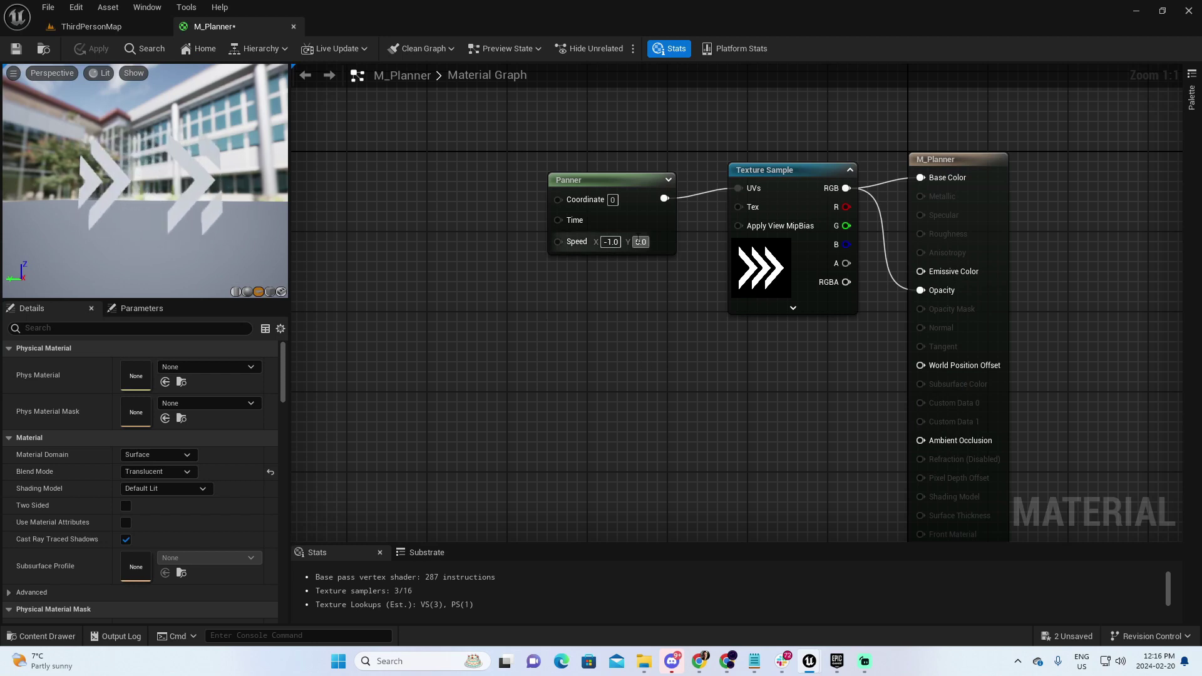
right_click(774, 225)
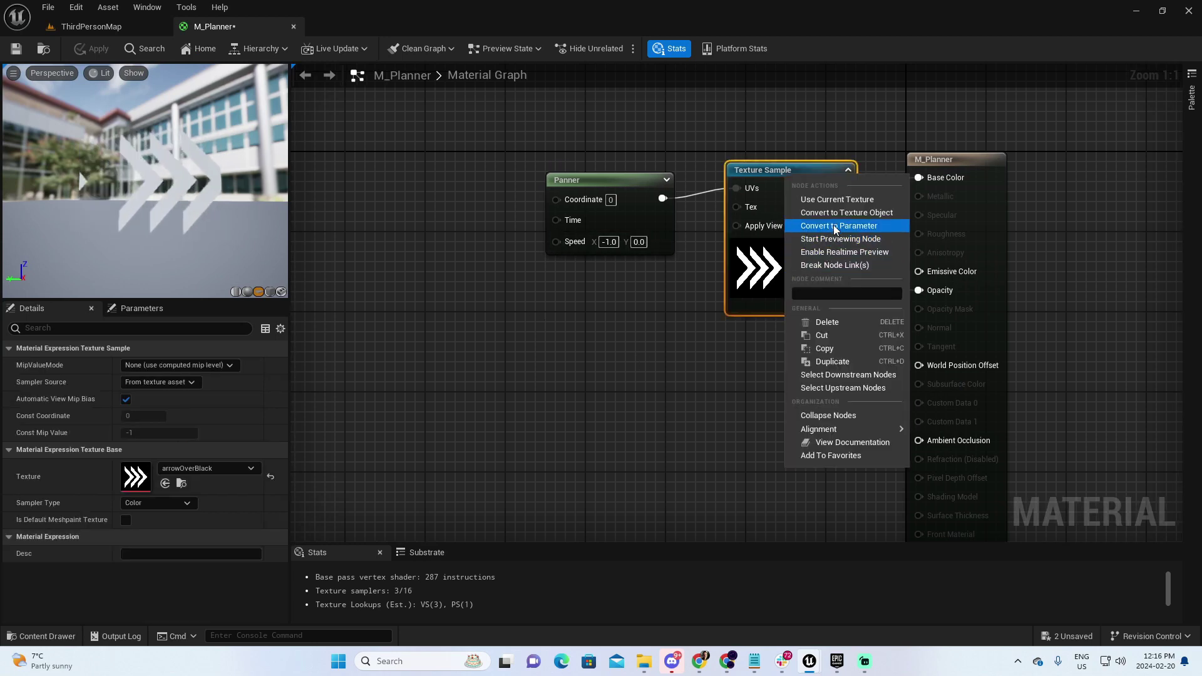
click(639, 382)
click(619, 182)
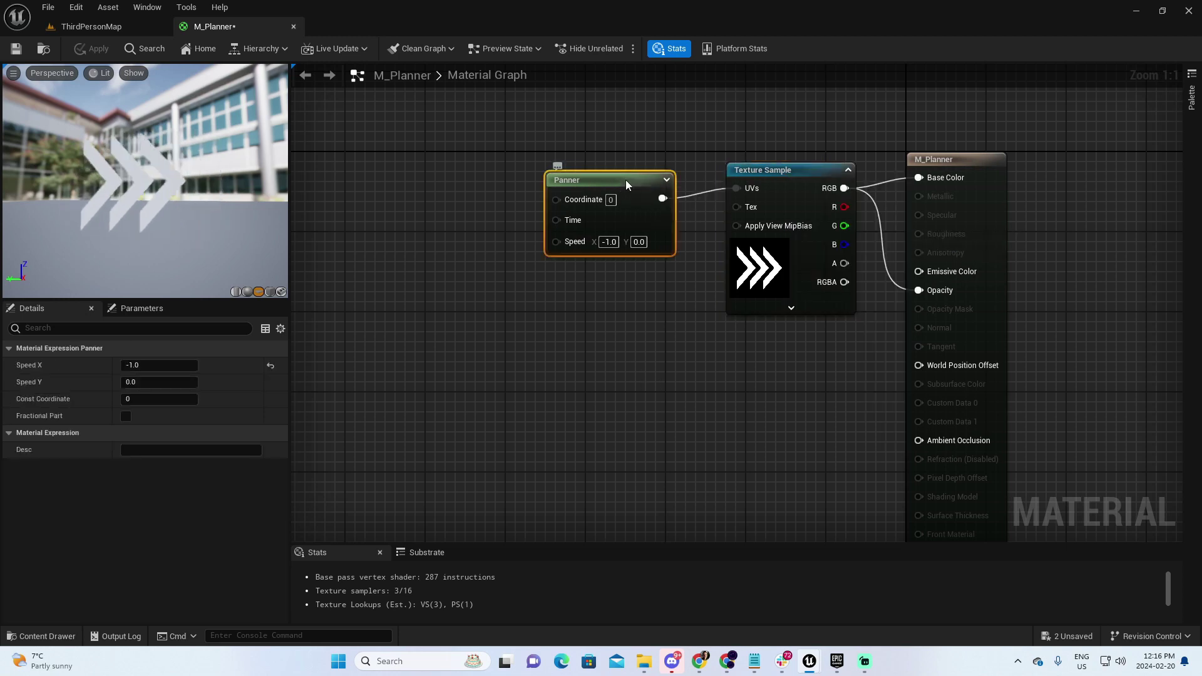
right_click(626, 179)
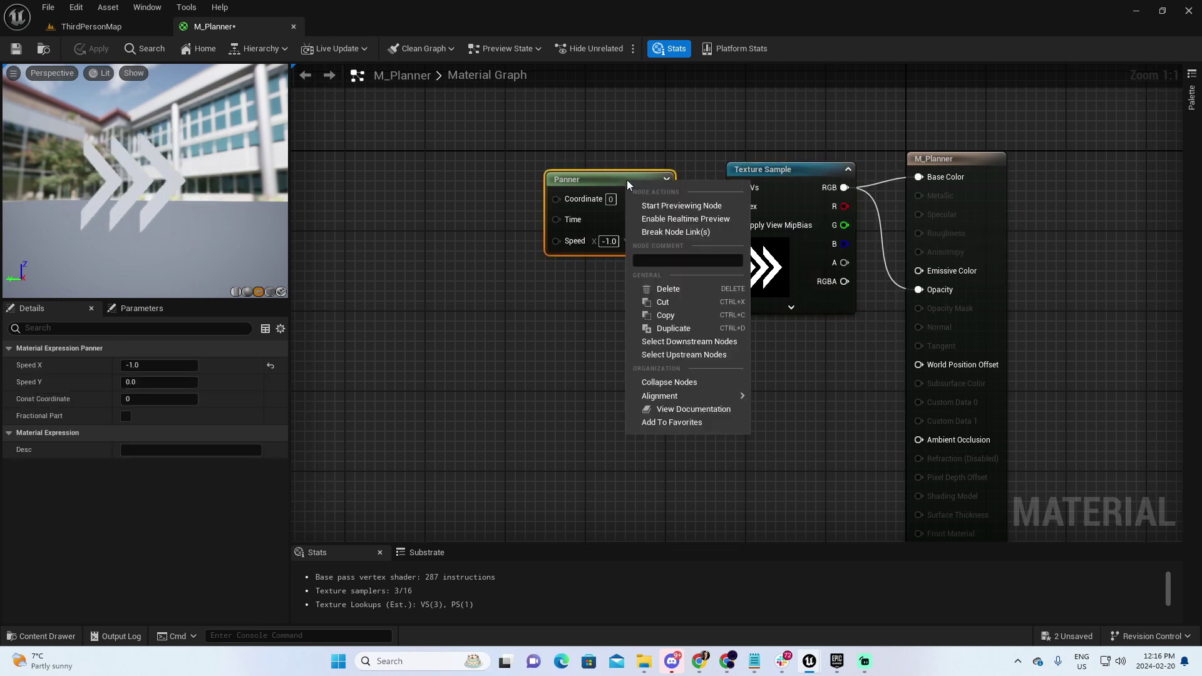
click(563, 340)
right_drag(563, 341, 694, 352)
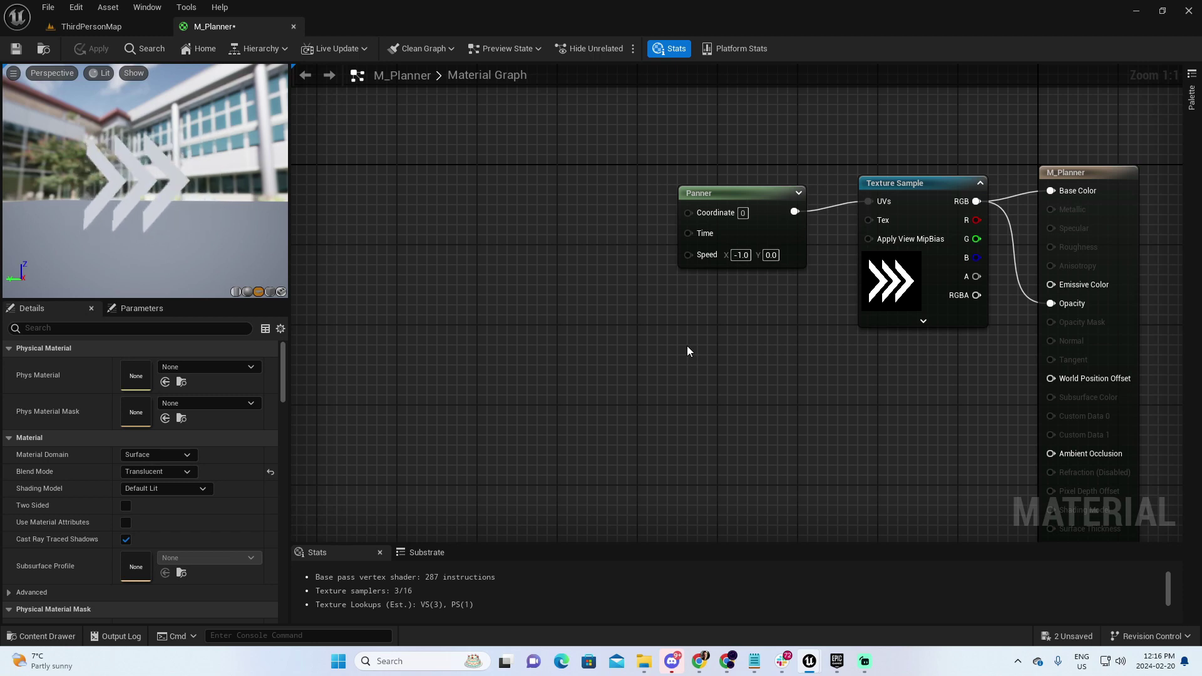
Add a Constant with value 2 and wire it into the Panner's Time input.
click(483, 307)
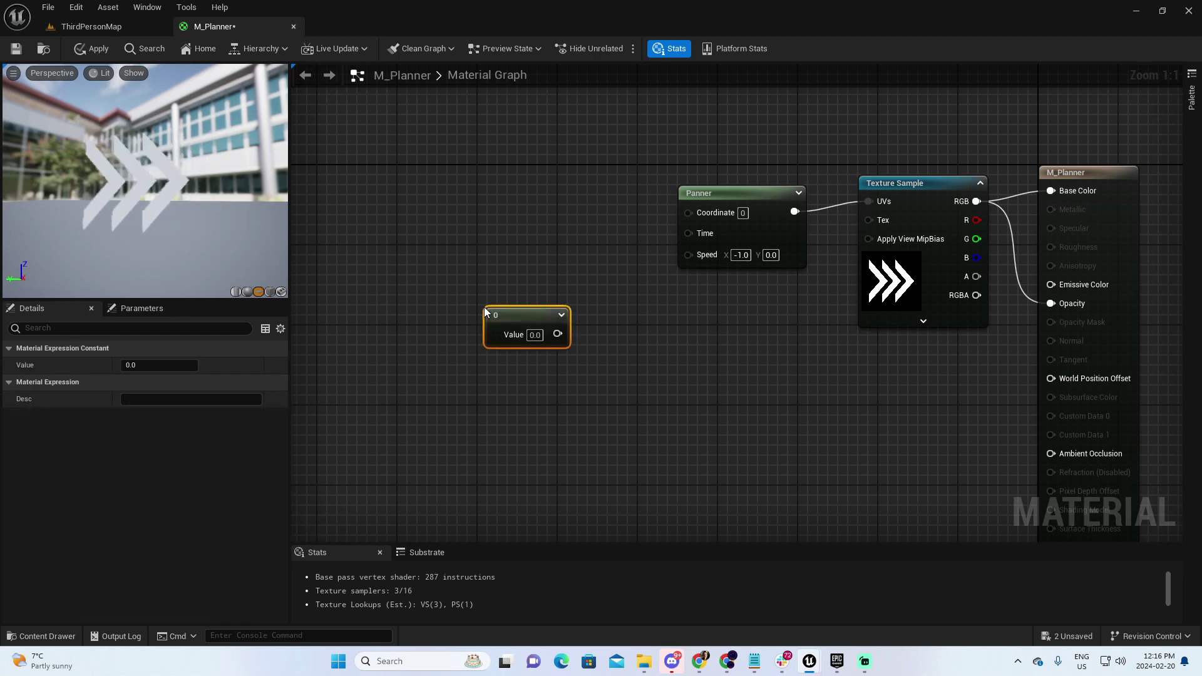
click(534, 335)
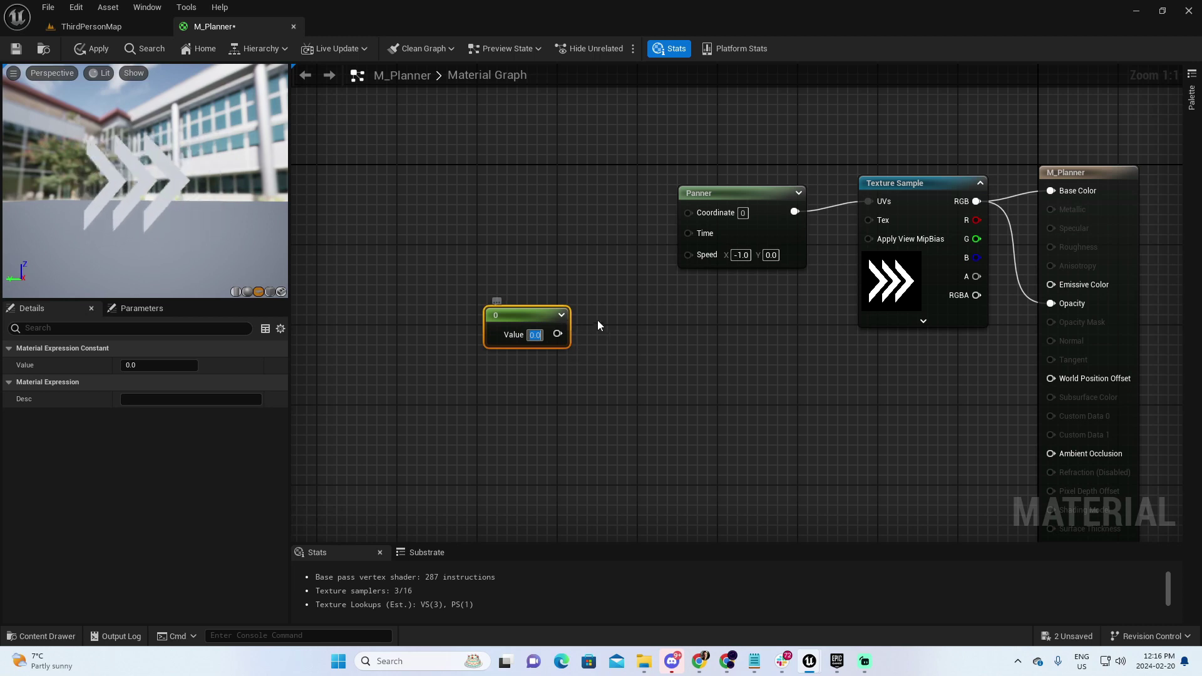
text(2)
drag(552, 333, 689, 233)
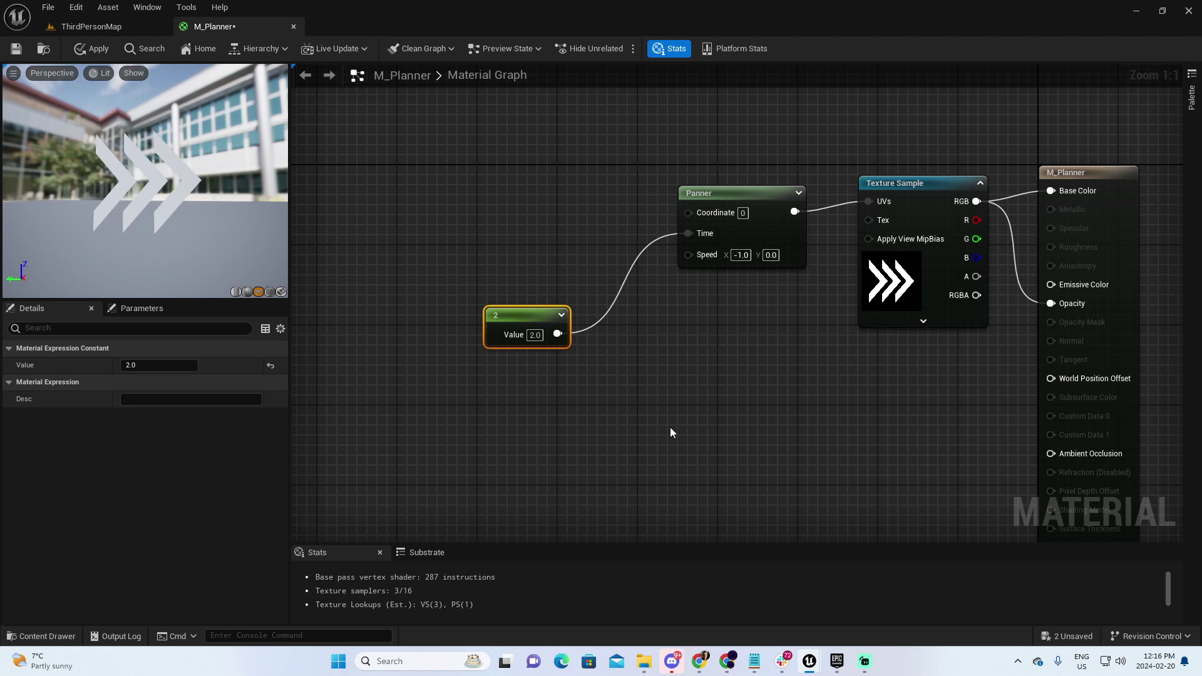
Add a Time node, link it to the Panner's Time pin, then break that link.
right_click(481, 232)
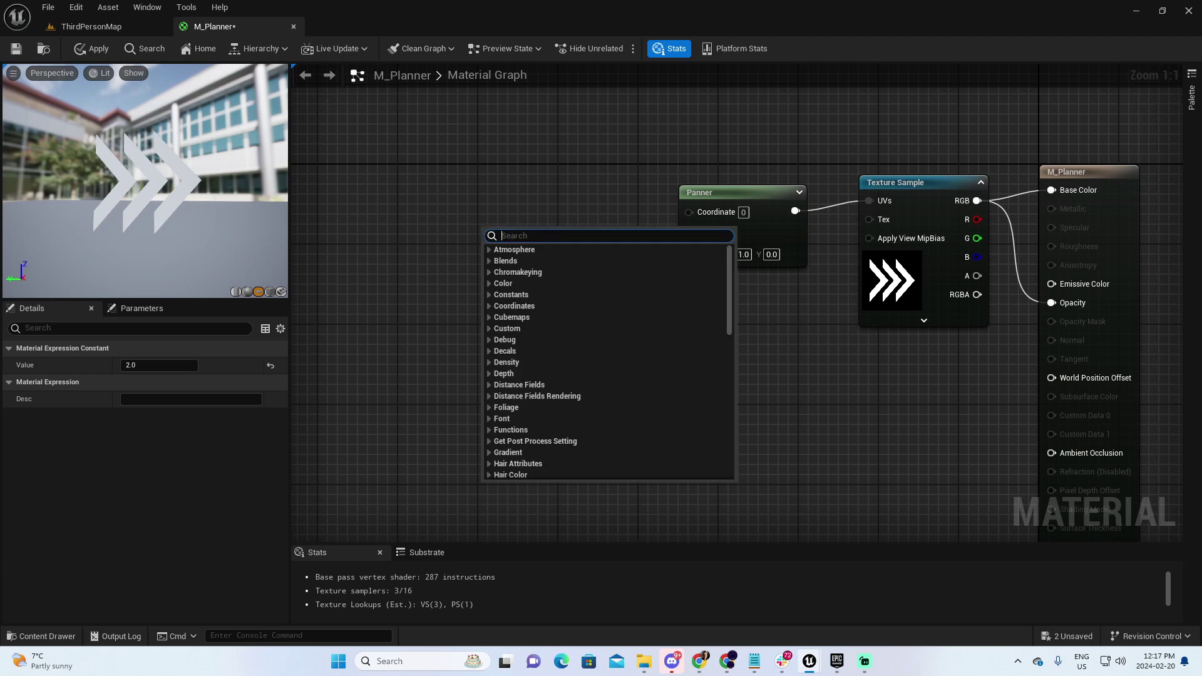
text(time)
click(491, 259)
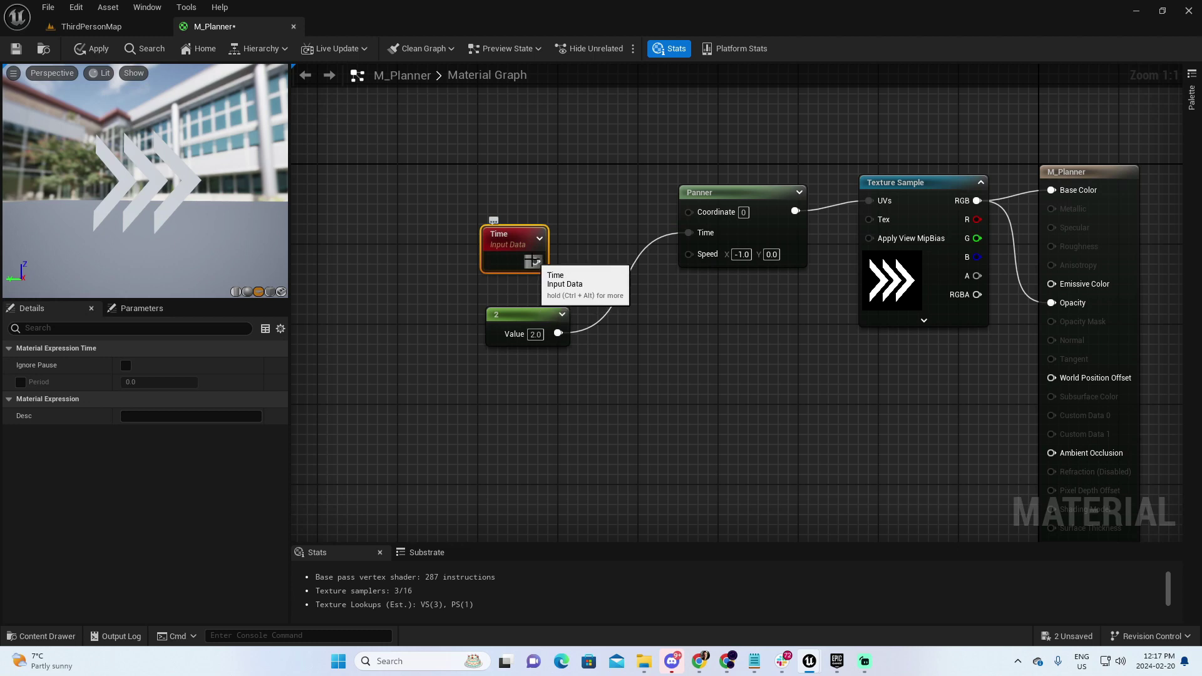
drag(534, 261, 688, 234)
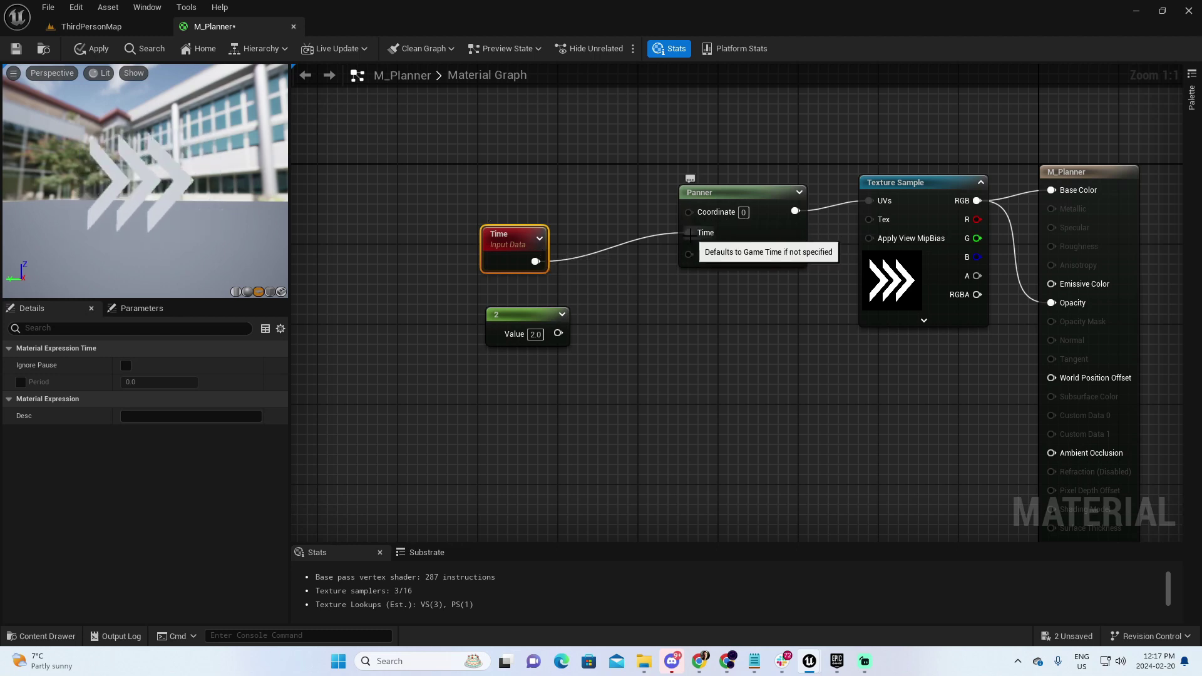
alt+click(688, 232)
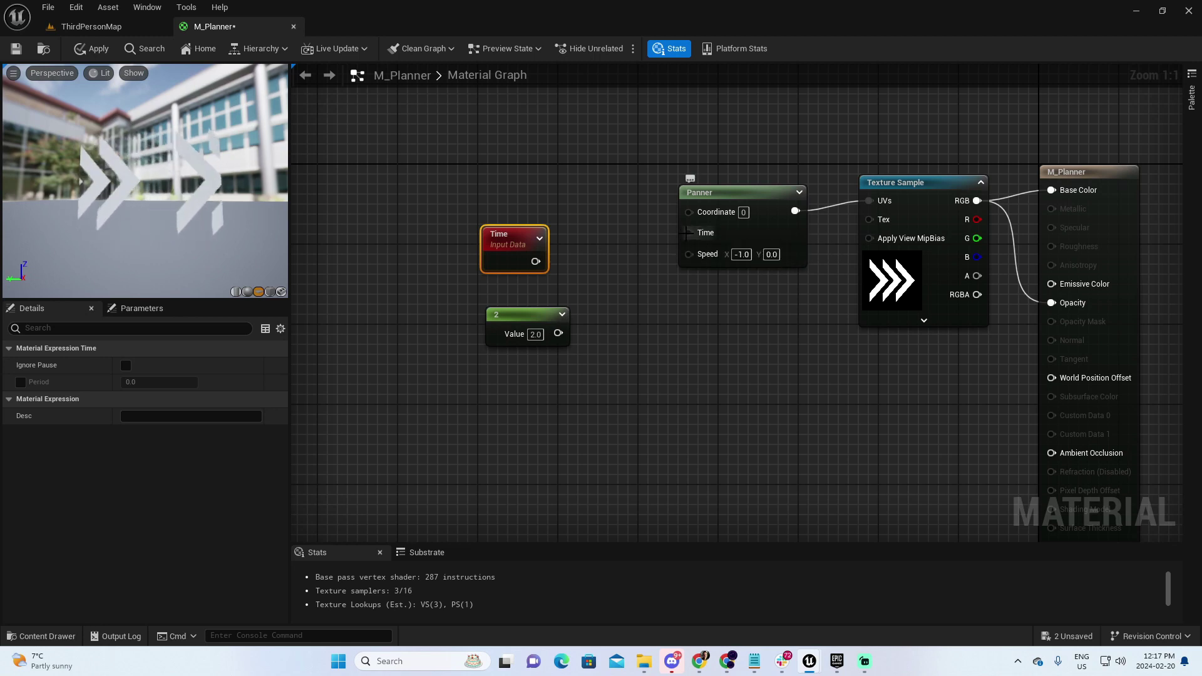
drag(542, 317, 514, 296)
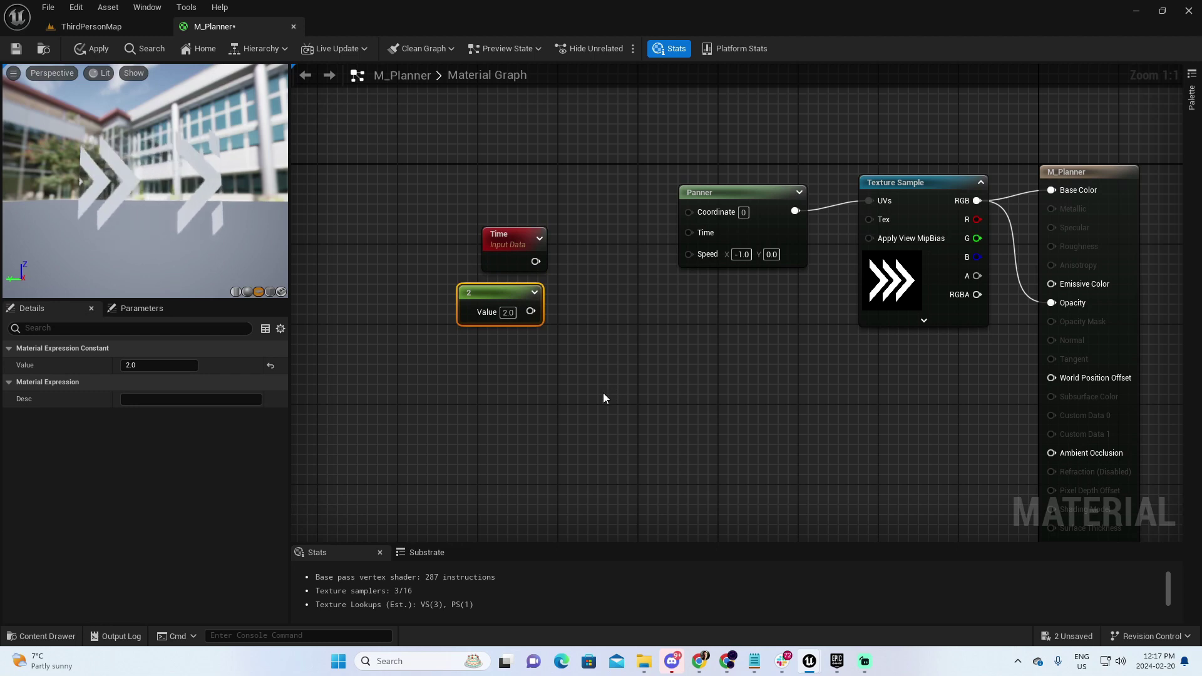
Add a Multiply node fed by Time and wire the constant and Multiply into the Panner's Time.
drag(534, 262, 592, 282)
text(multiply)
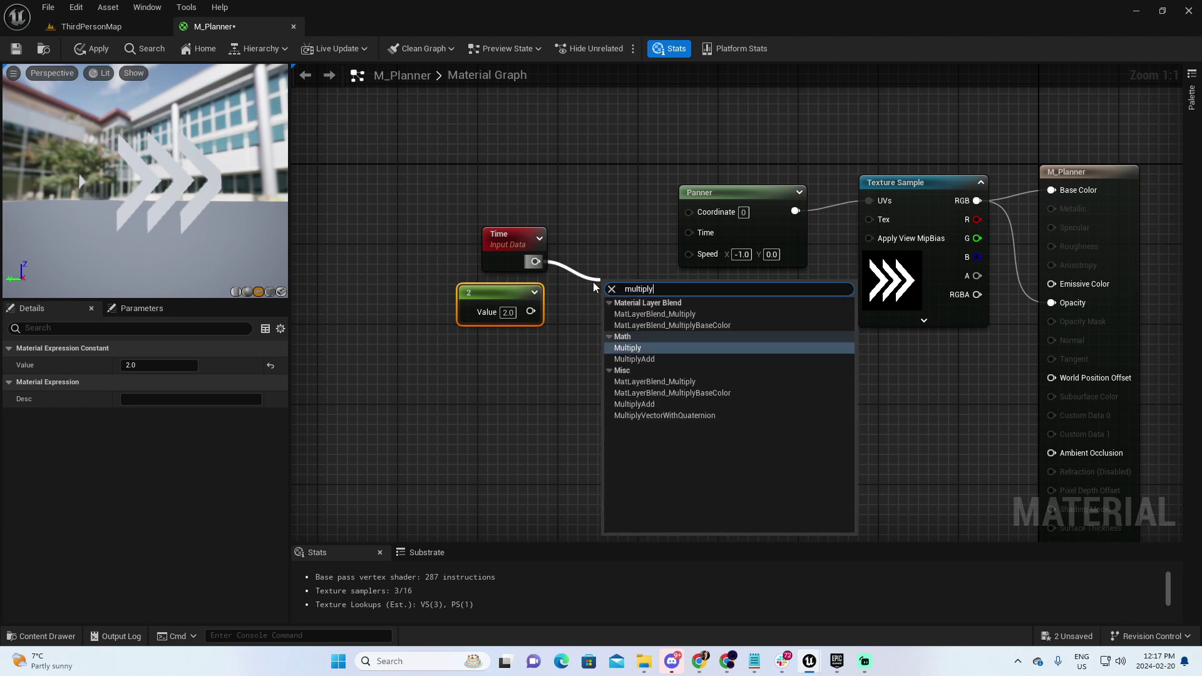
click(626, 348)
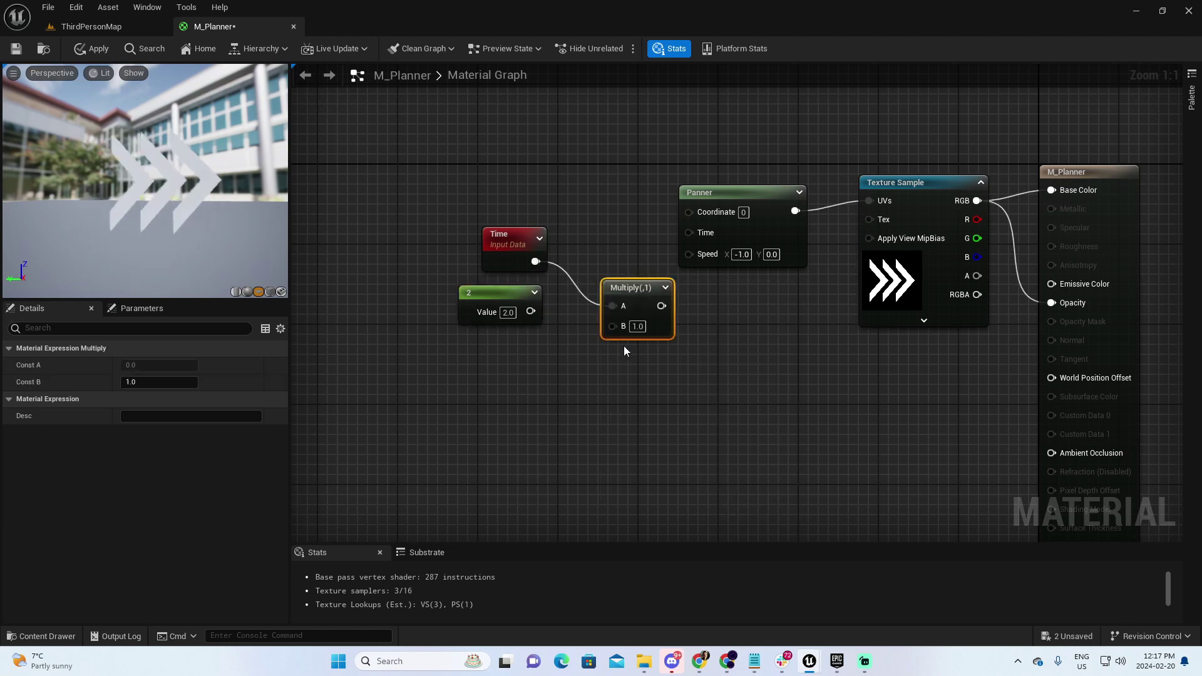
drag(621, 297, 588, 271)
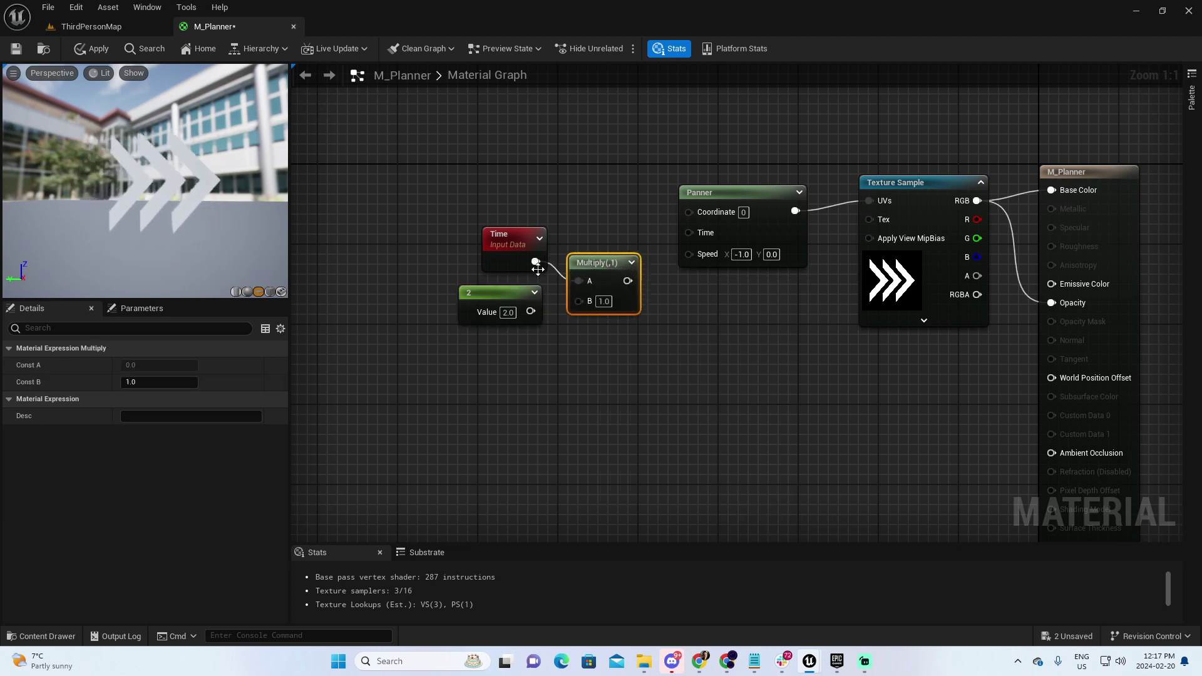
drag(531, 311, 688, 232)
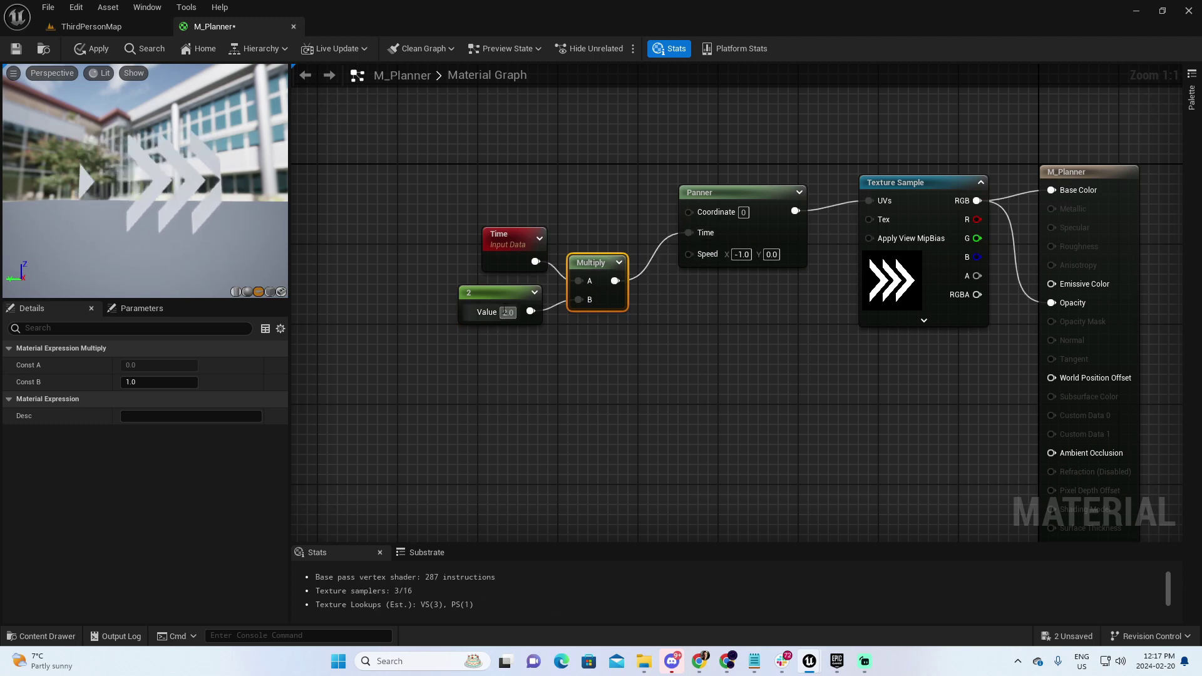
Change the constant to 4, apply the material, and check the arrows in the level.
drag(497, 295, 487, 307)
click(495, 323)
text(4)
key(Return)
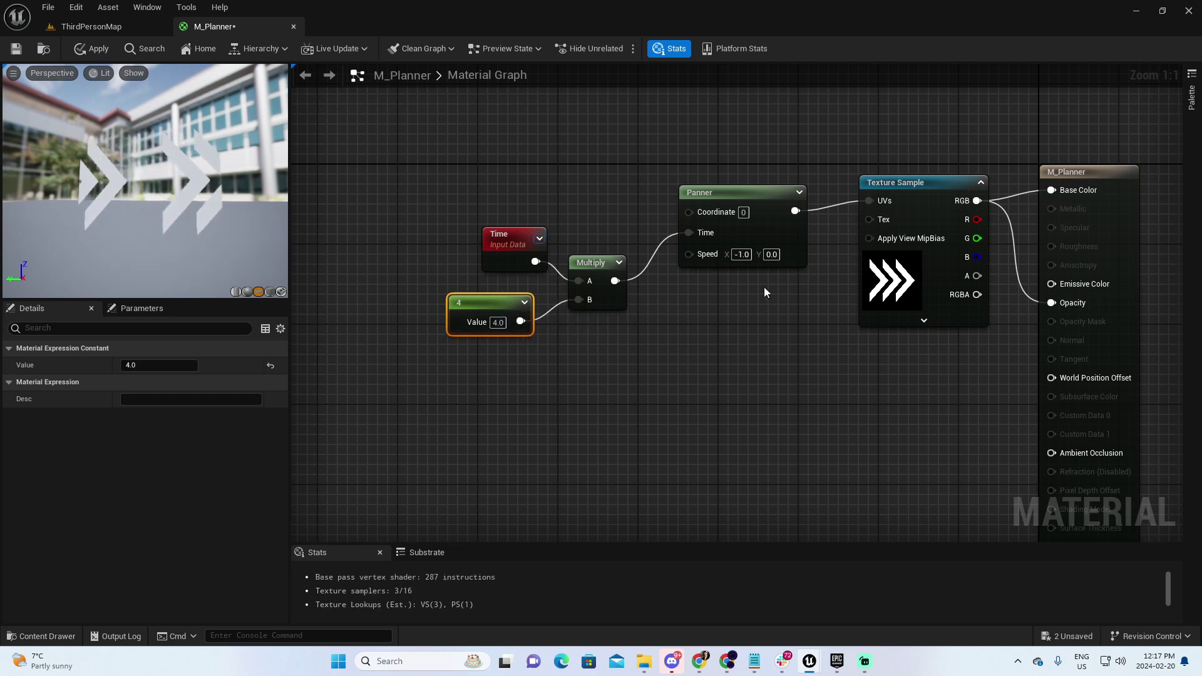
click(99, 50)
click(111, 27)
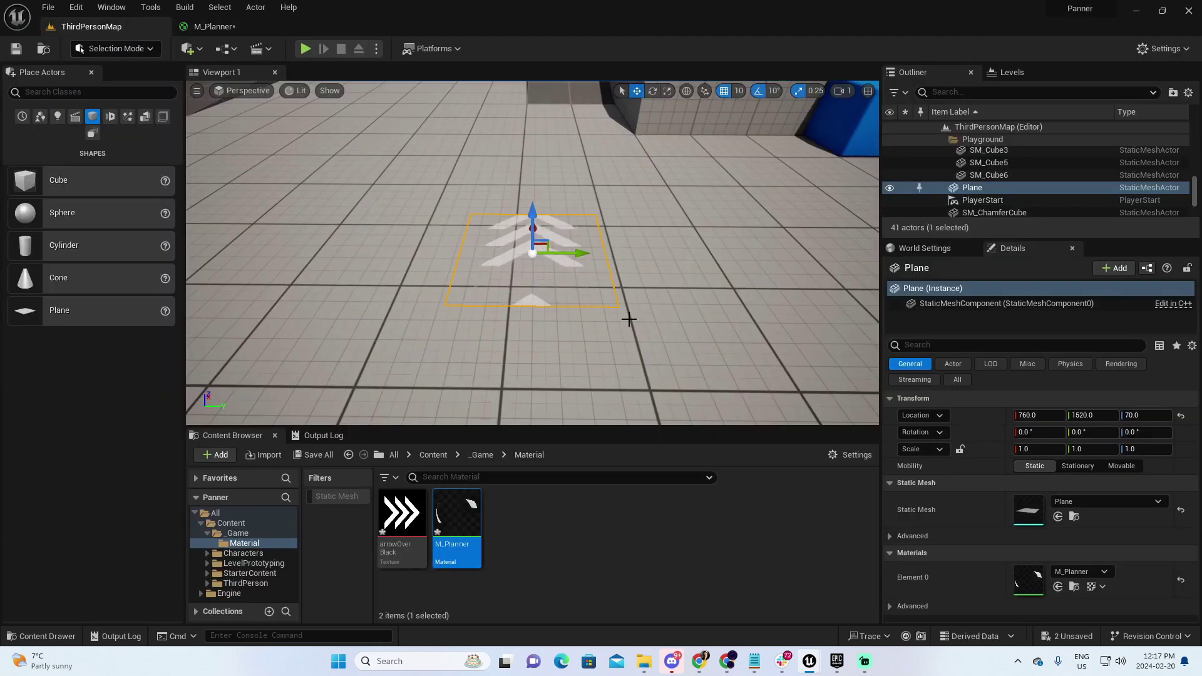
click(212, 26)
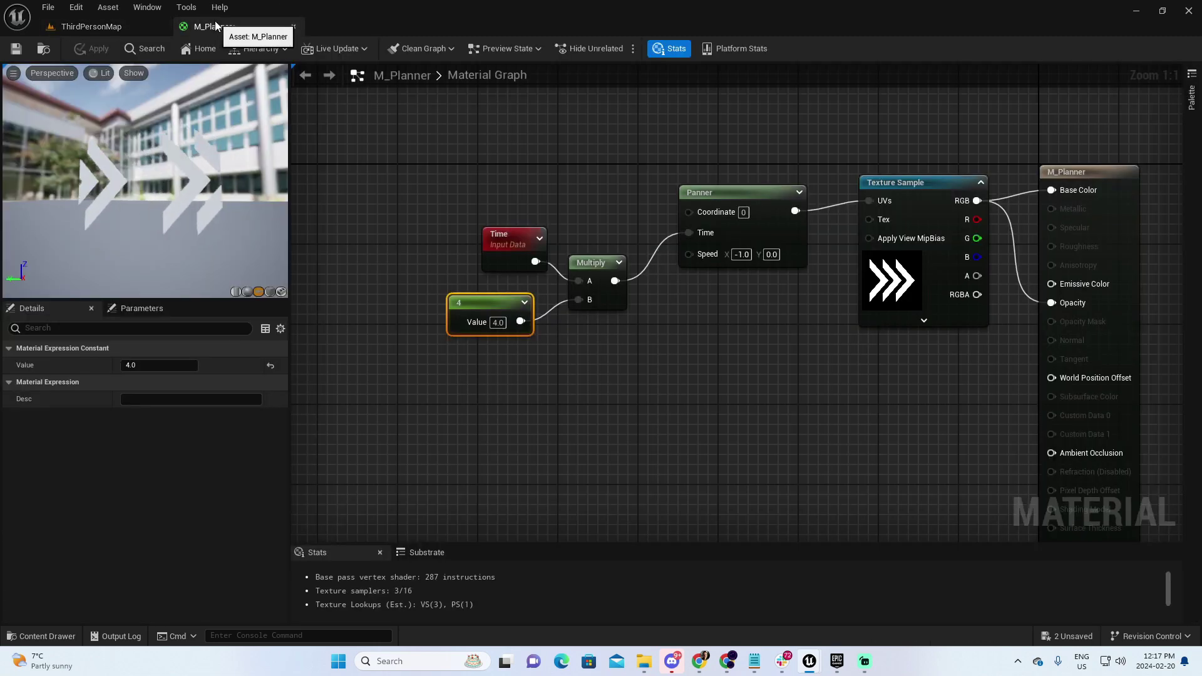
click(497, 322)
Set the constant back to 2 and the Panner's Speed X to -0.5.
text(2)
key(Return)
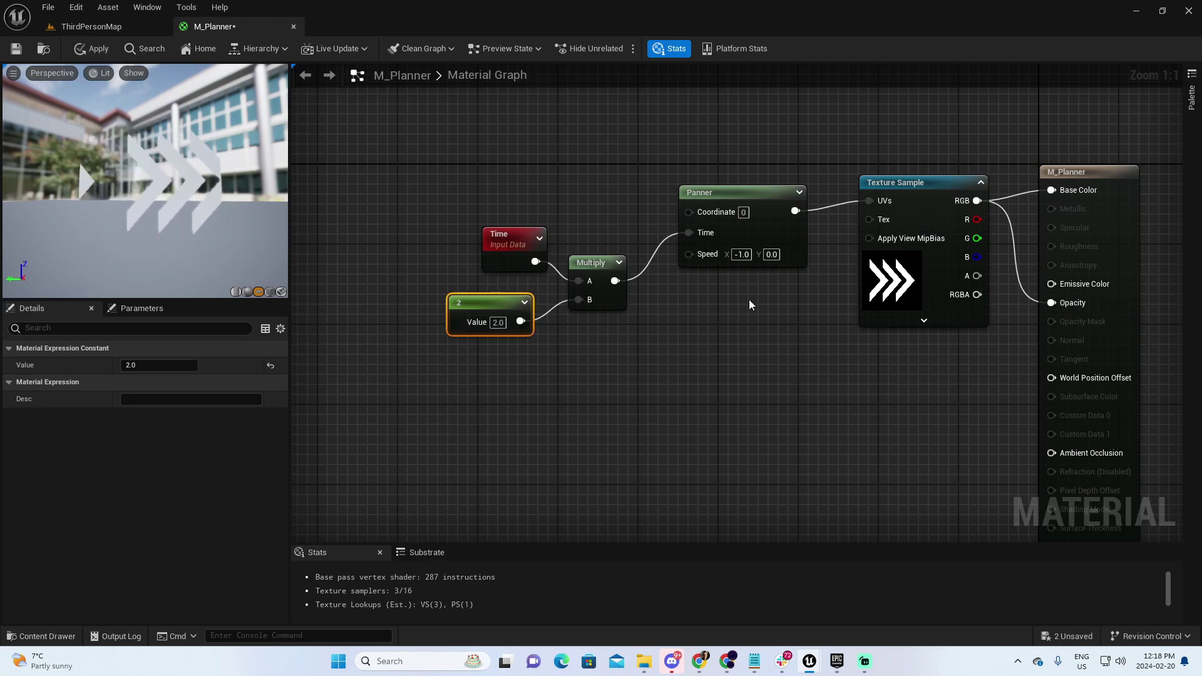
text(-.05)
key(Return)
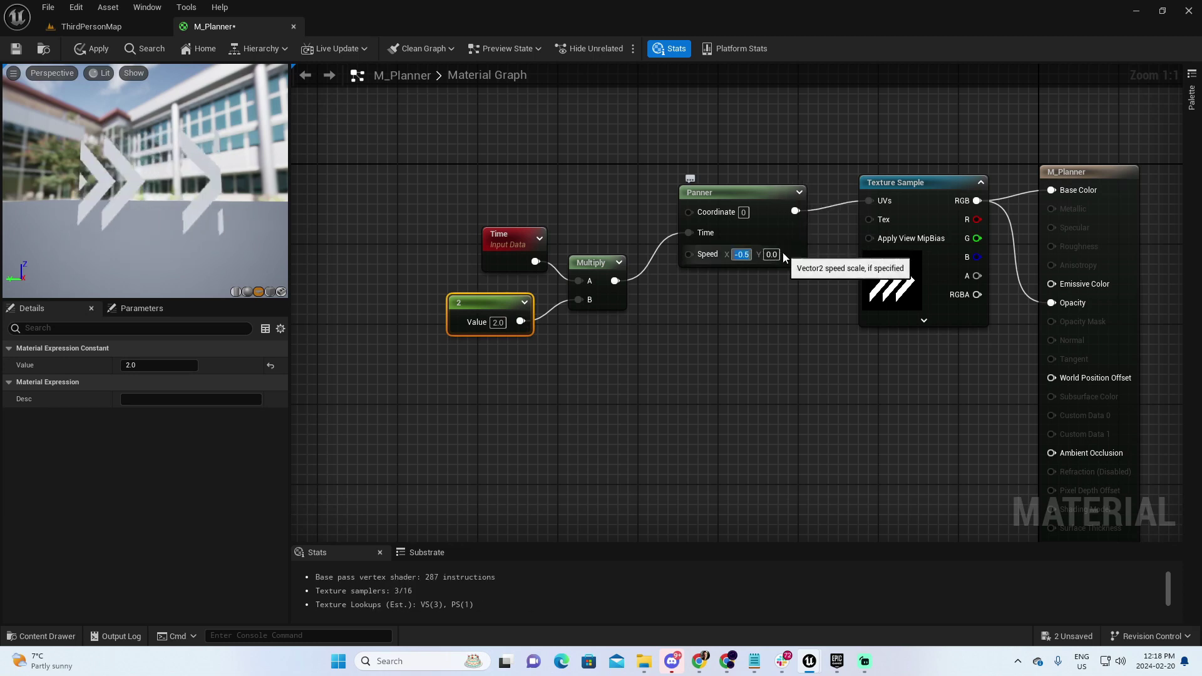
click(613, 422)
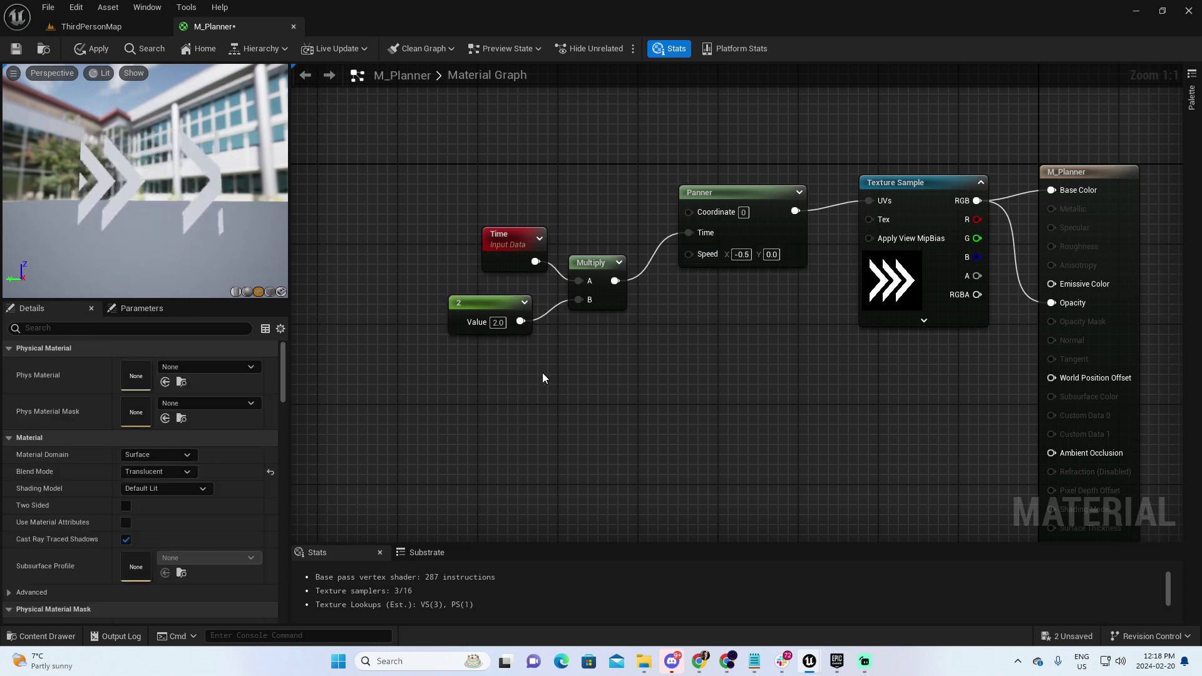
click(489, 302)
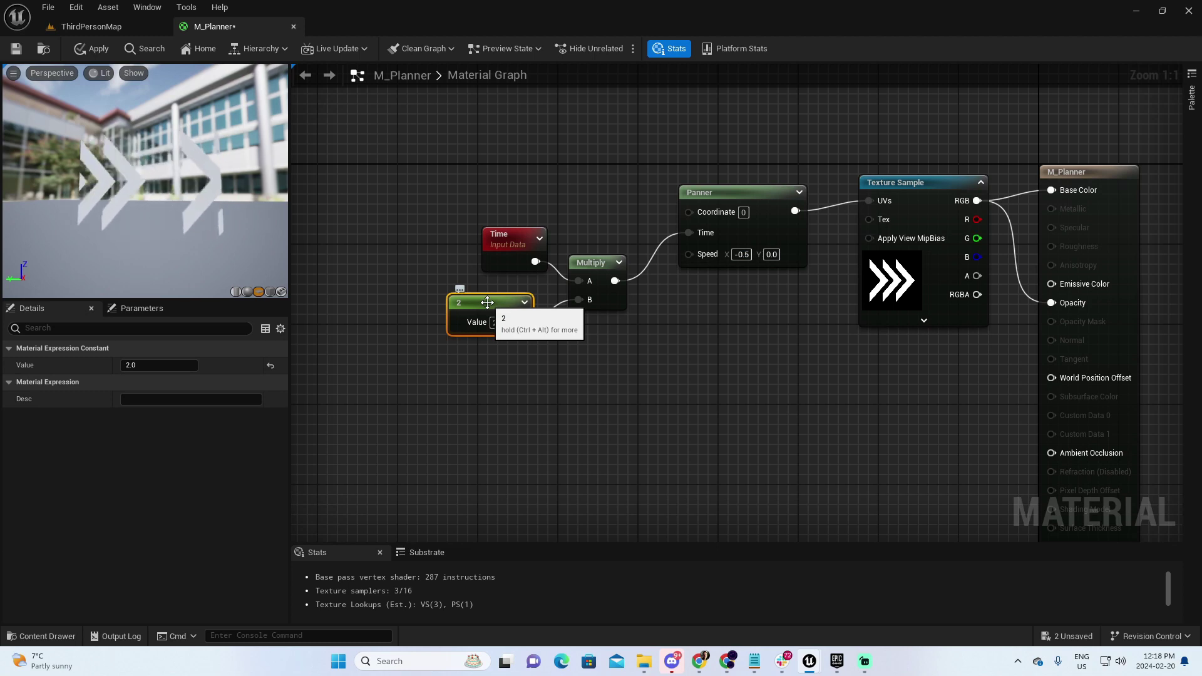
Convert the 2 constant into a parameter named ArrowsSpeed.
right_click(488, 303)
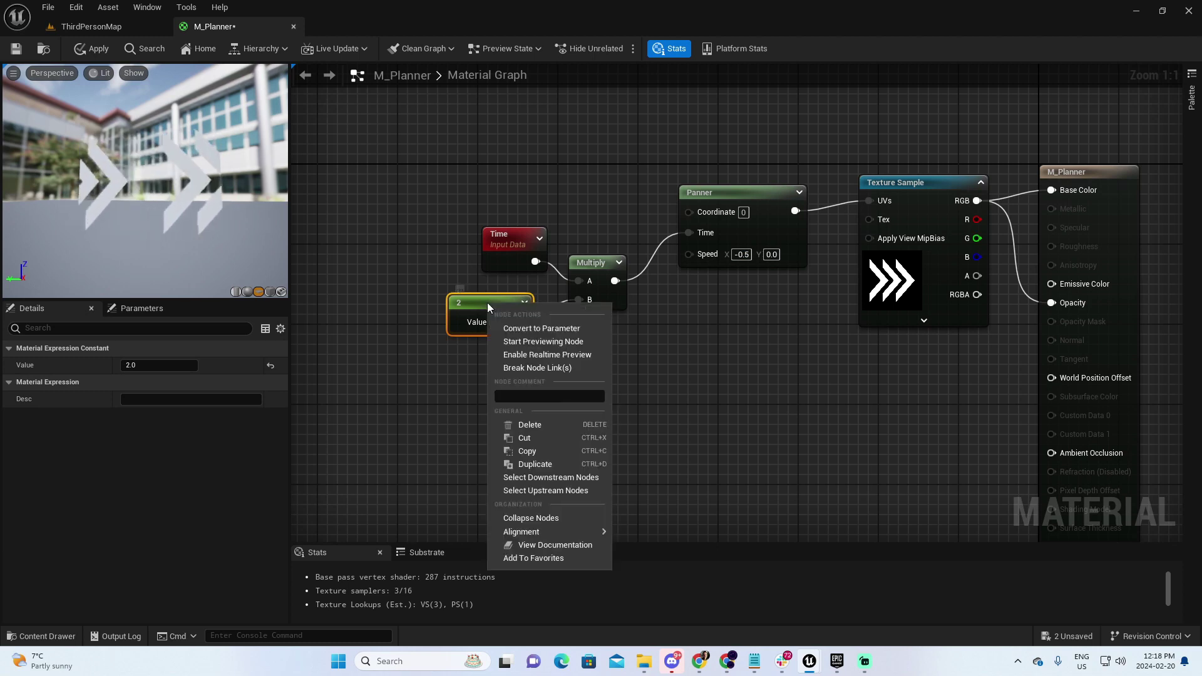
click(527, 328)
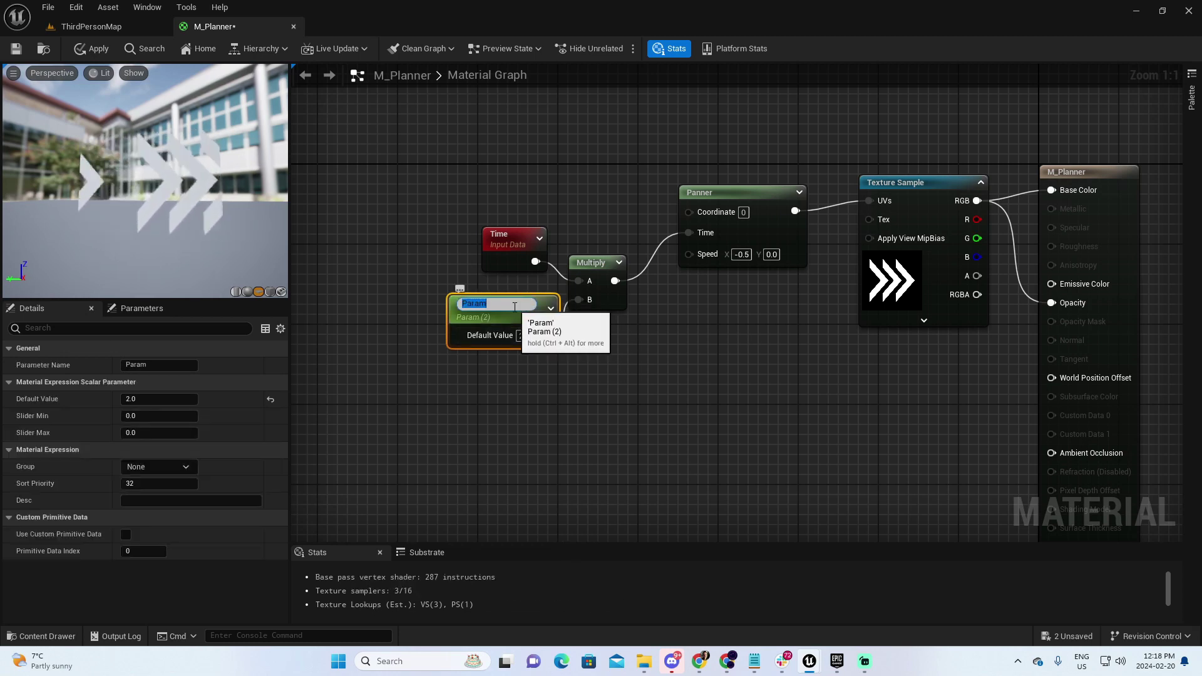
text(ArrowsSpeed)
key(Return)
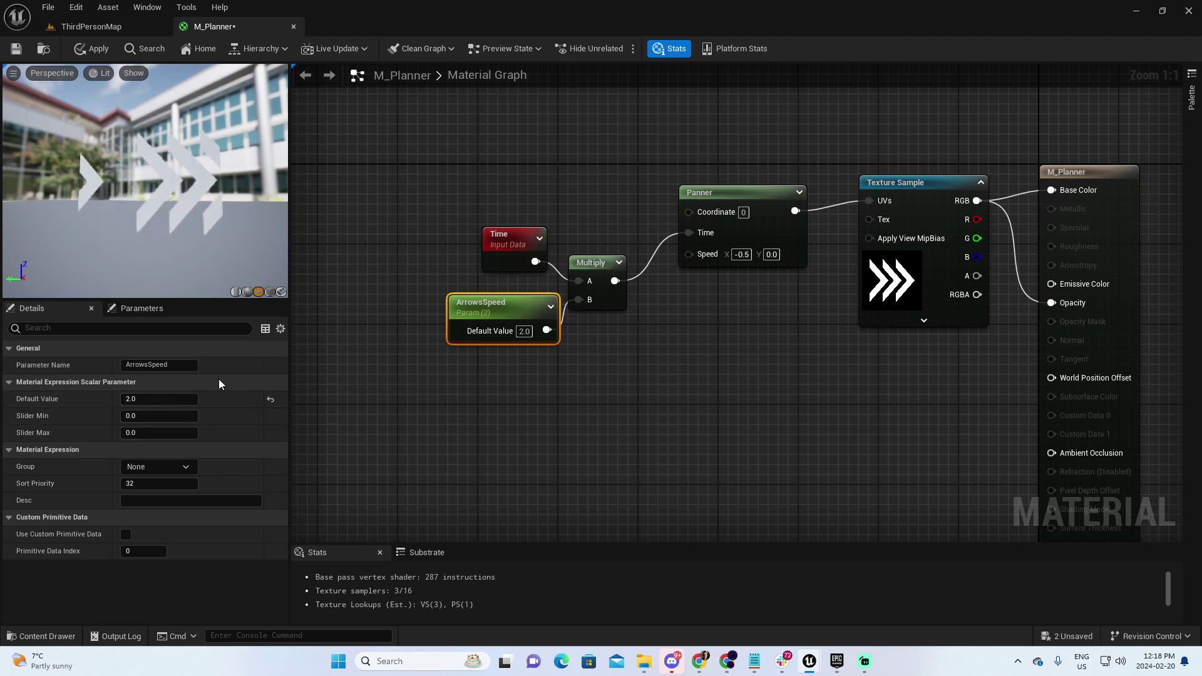
Move the Time, ArrowsSpeed and Multiply nodes lower and to the left together.
drag(531, 303, 511, 293)
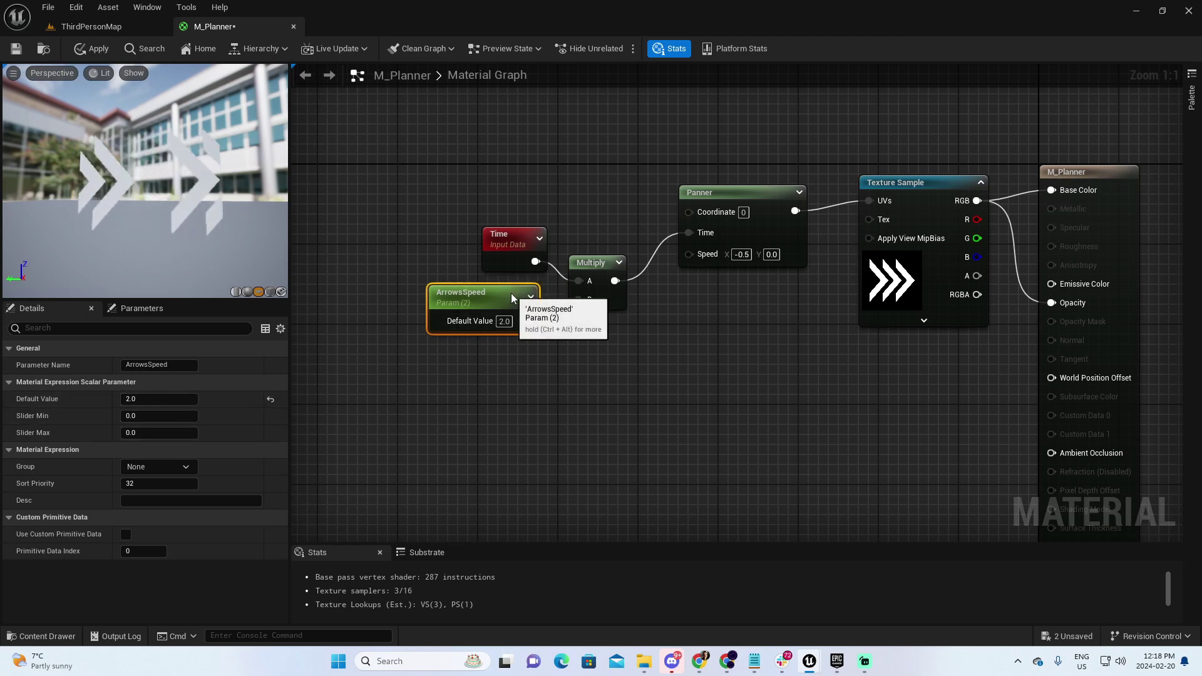
drag(517, 243, 514, 241)
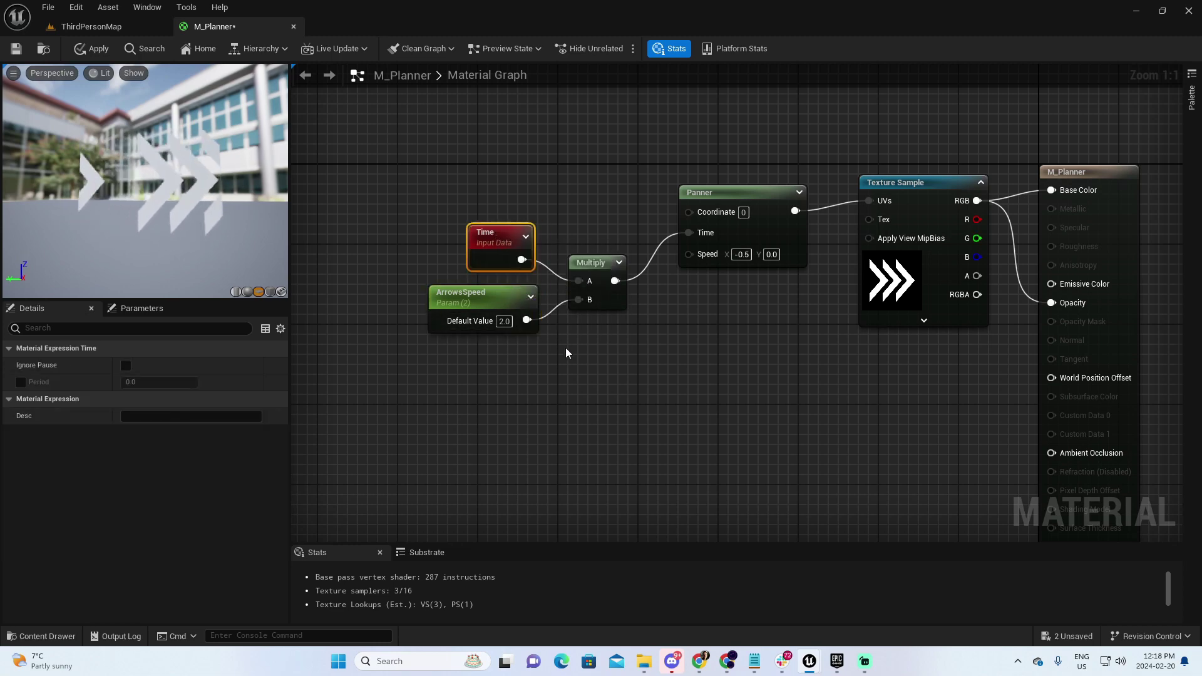
drag(403, 184, 585, 370)
drag(583, 262, 564, 313)
click(659, 340)
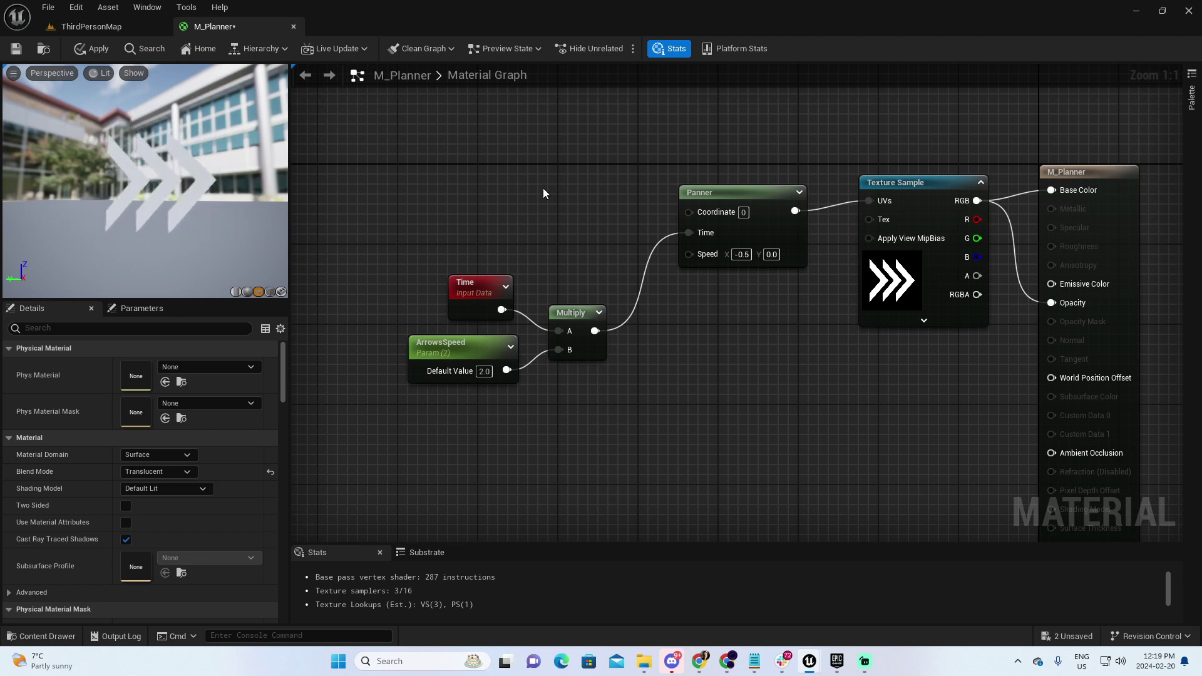
right_drag(543, 188, 587, 271)
Add a TextureCoordinate node and connect it to the Panner's Coordinate input.
right_click(523, 143)
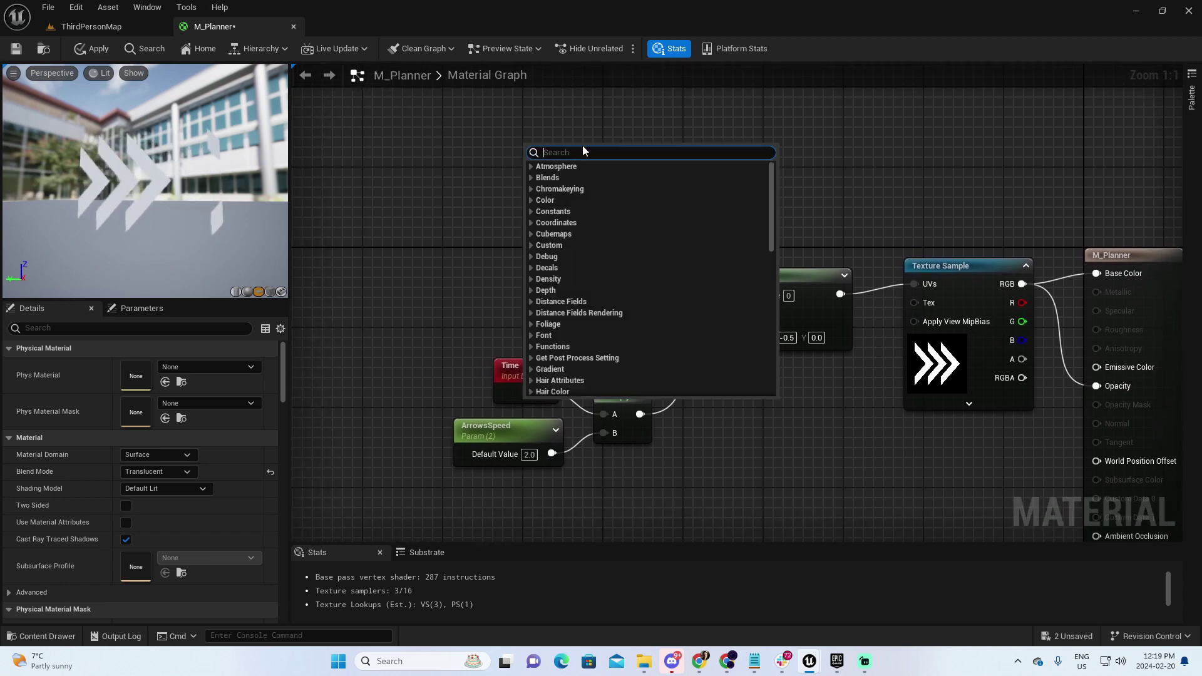
text(text)
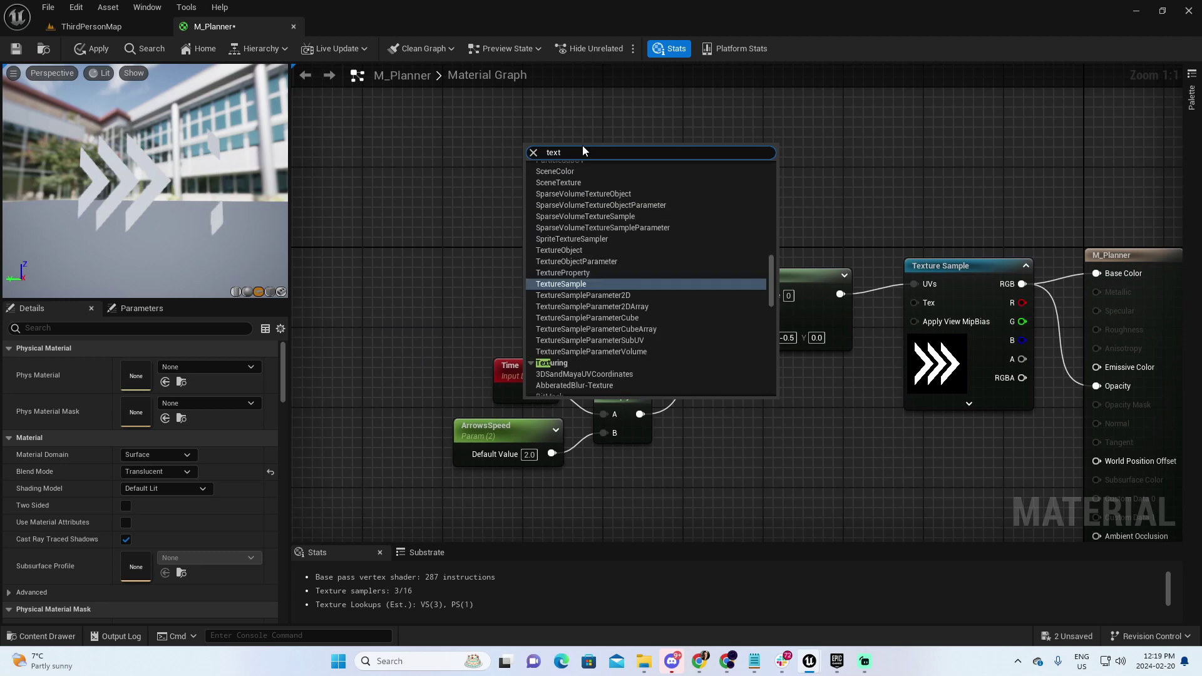
text(u corr)
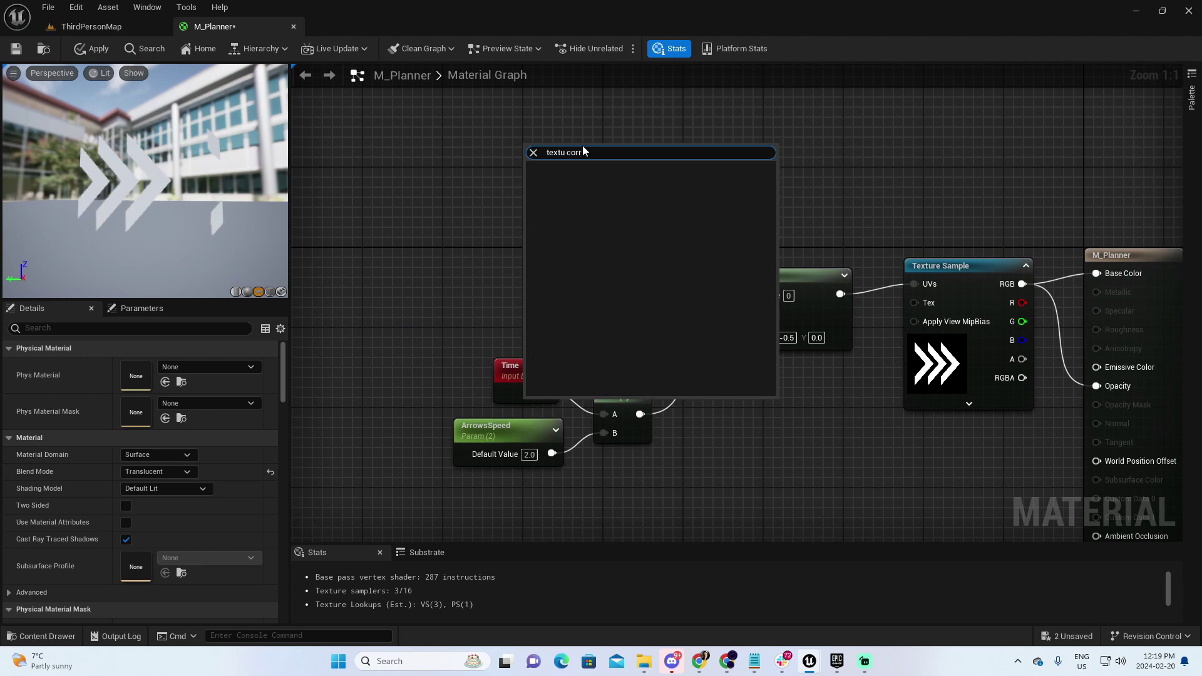
key(BackSpace)
key(BackSpace)
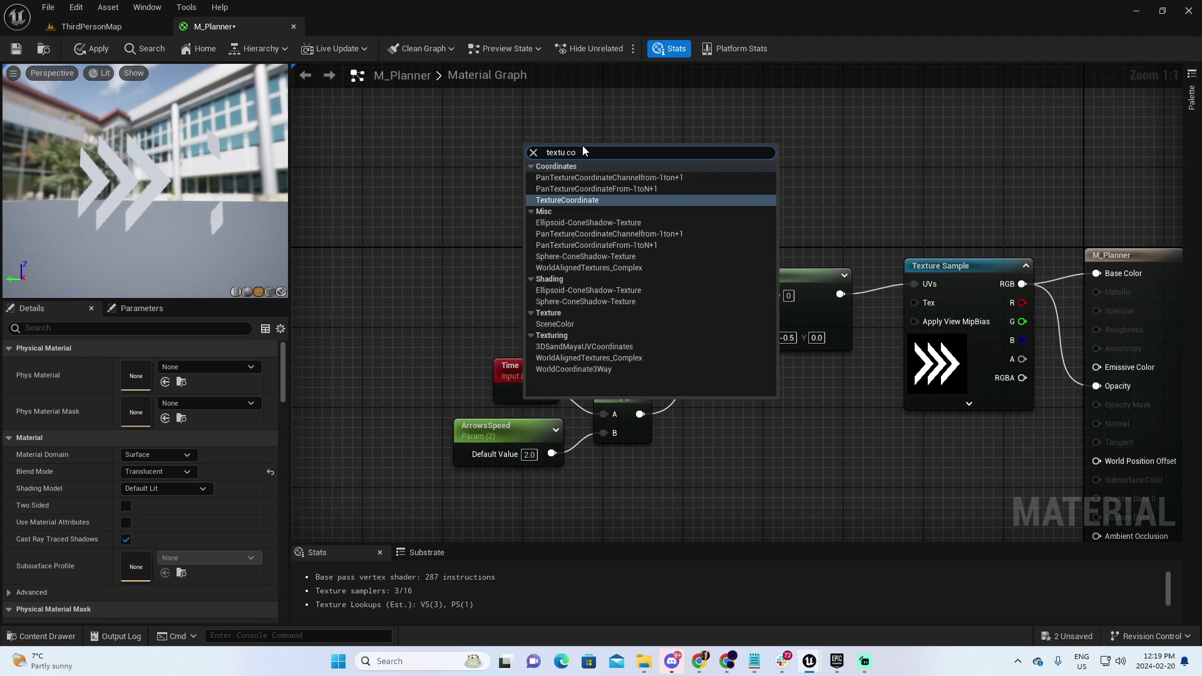
click(577, 199)
drag(603, 151, 542, 156)
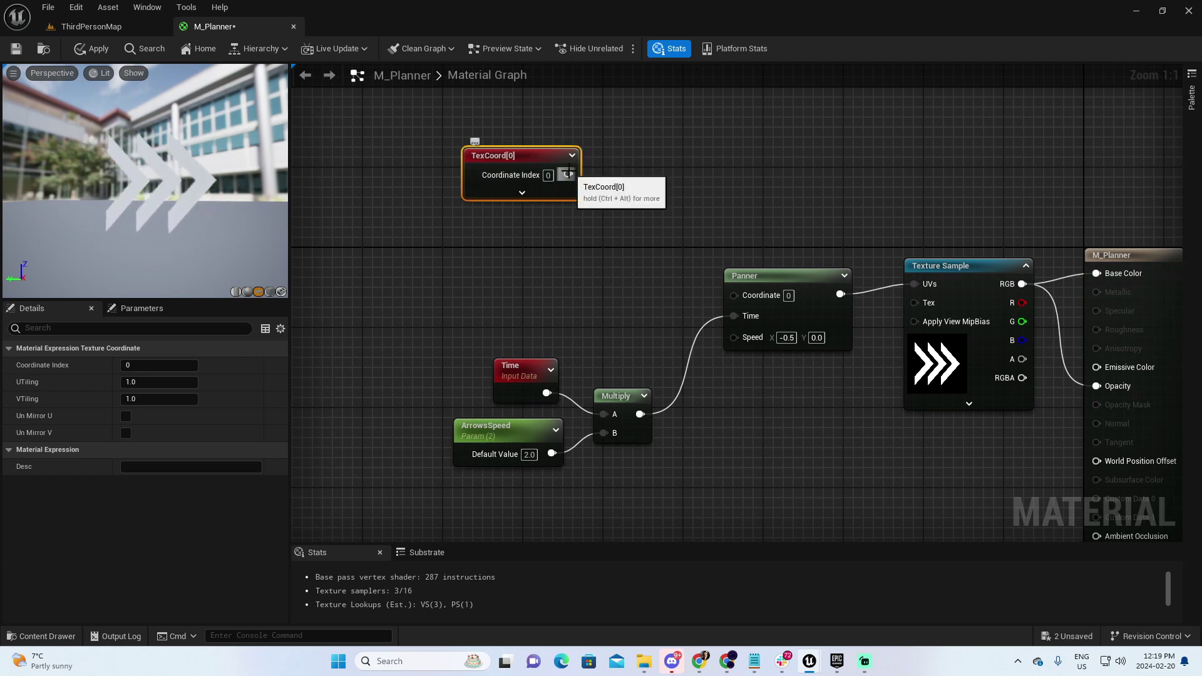
drag(568, 174, 731, 294)
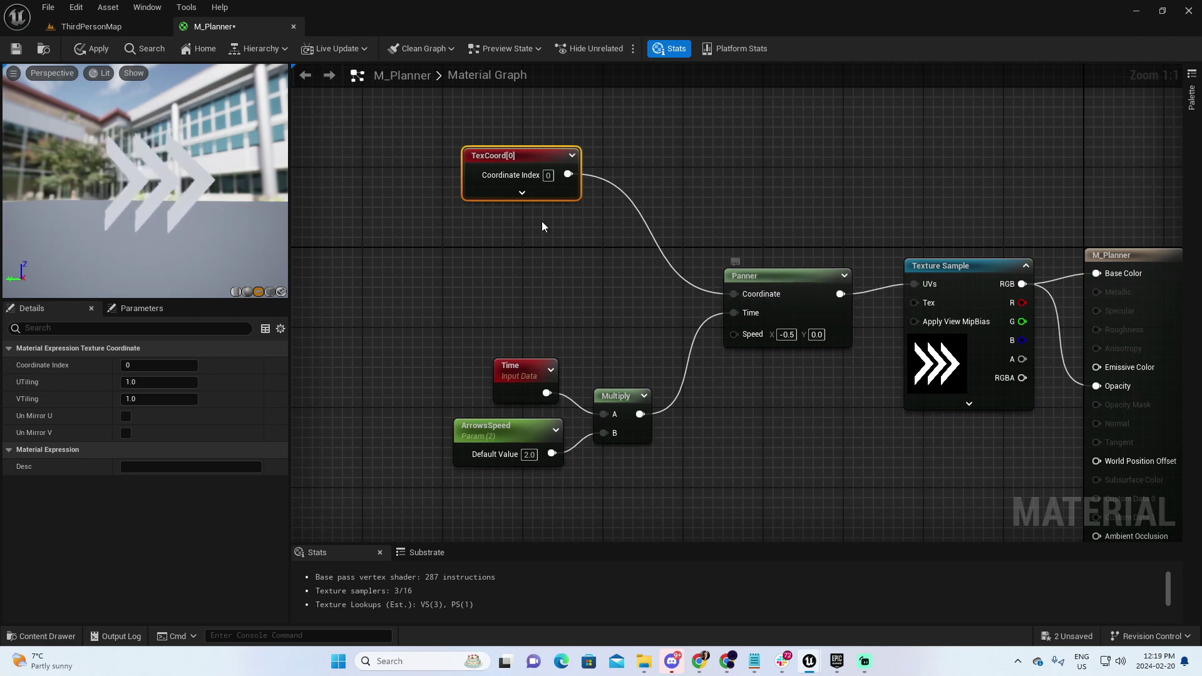
Set the TexCoord node's UTiling and VTiling to 2.0.
click(522, 192)
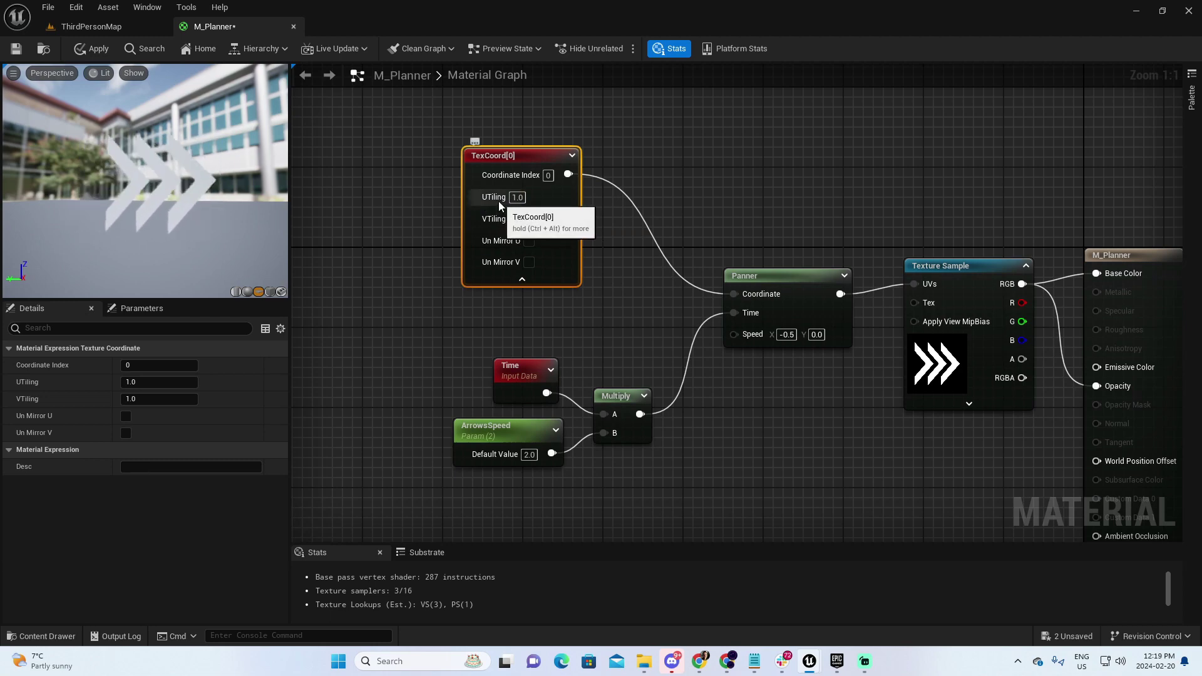
click(517, 198)
text(2)
key(Tab)
text(2)
key(Tab)
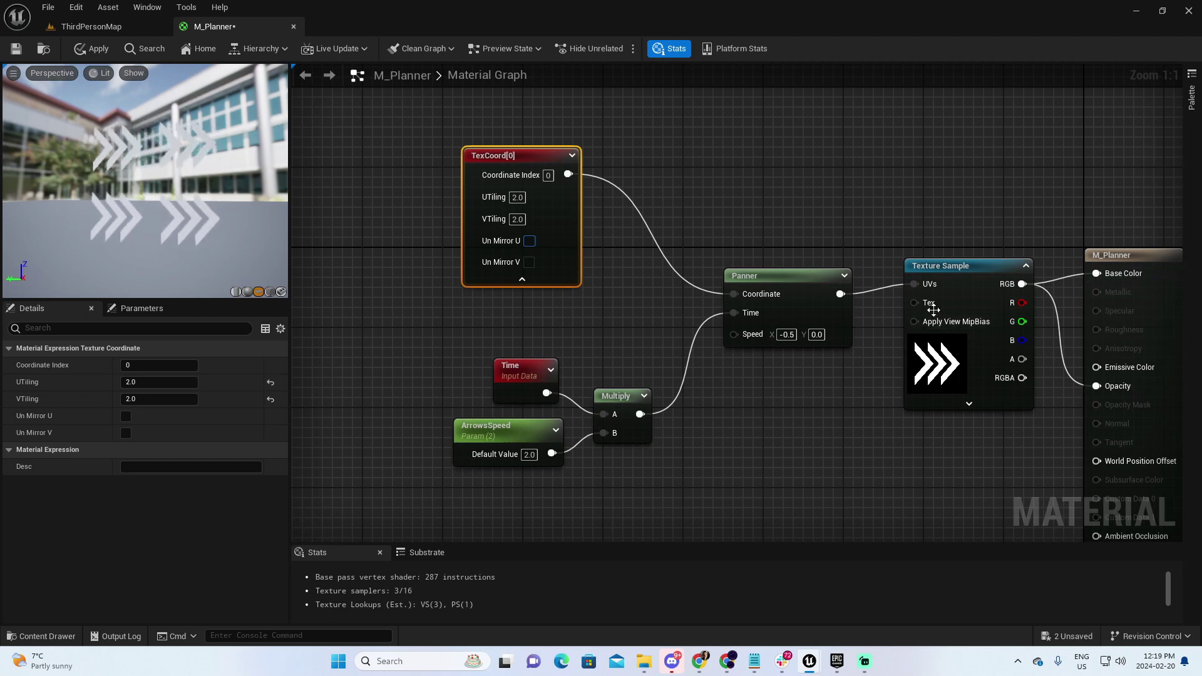
Apply and save M_Planner, then view the tiled arrows in the level at camera speed 0.33.
click(99, 50)
click(15, 53)
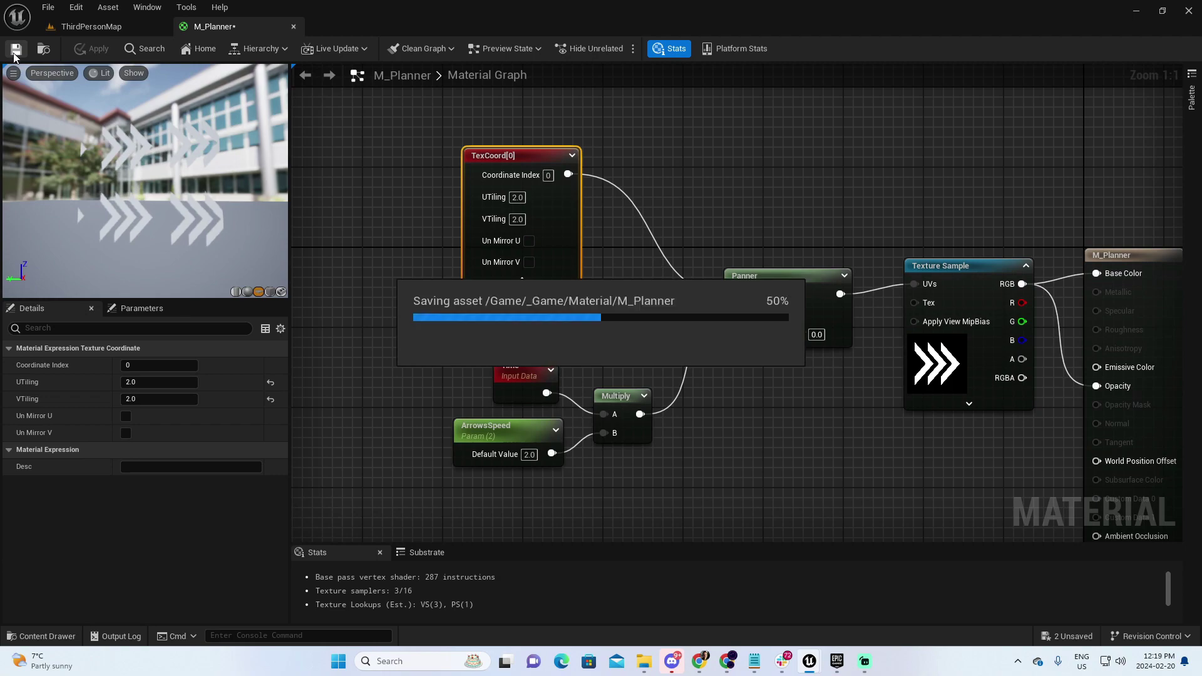
click(119, 28)
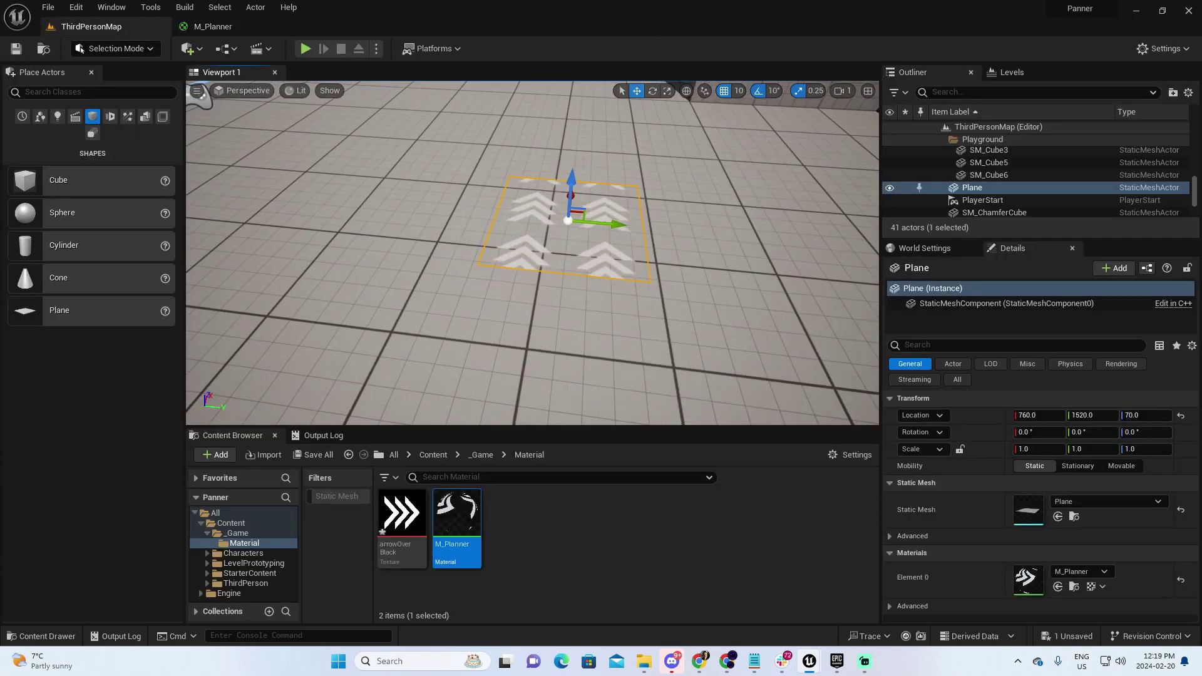
right_drag(532, 260, 566, 276)
click(850, 90)
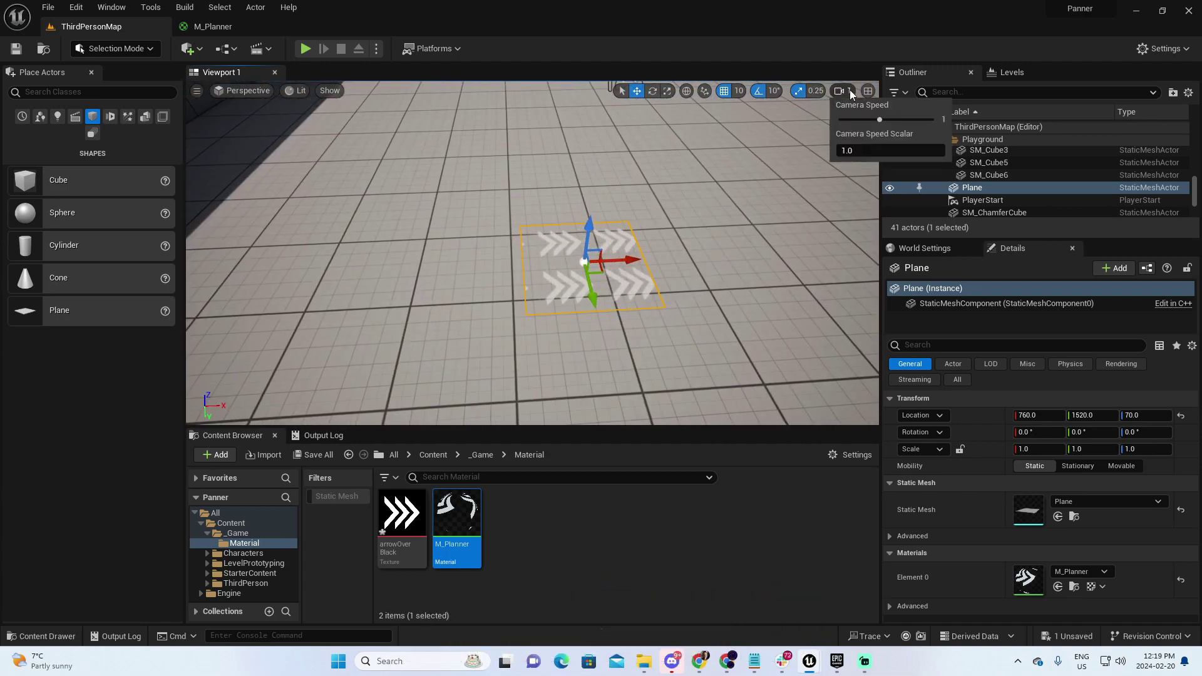
click(863, 119)
right_drag(720, 237, 689, 260)
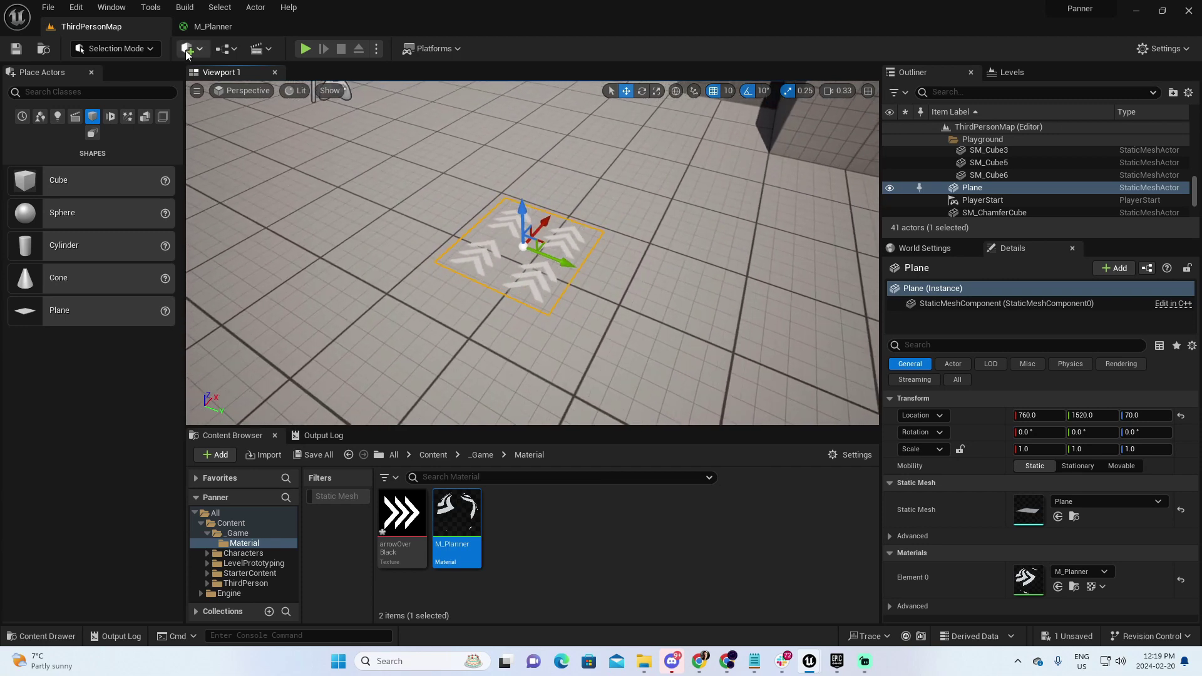
Select the M_Planner material asset in the Content Browser.
click(209, 25)
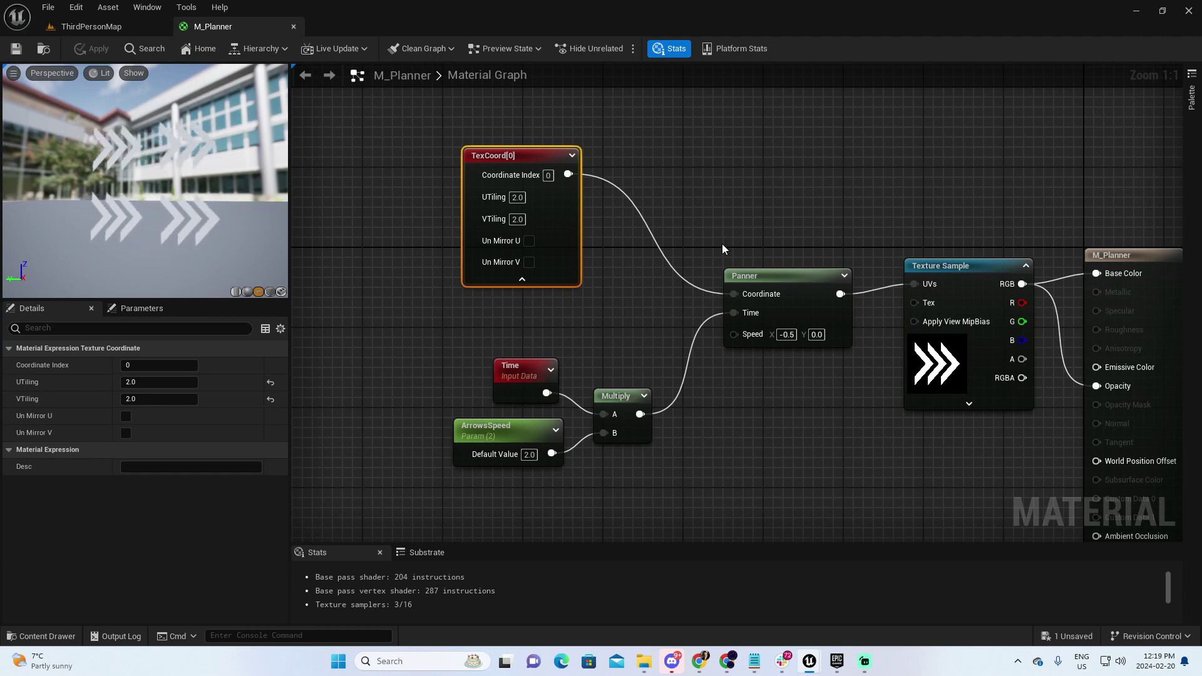
click(130, 31)
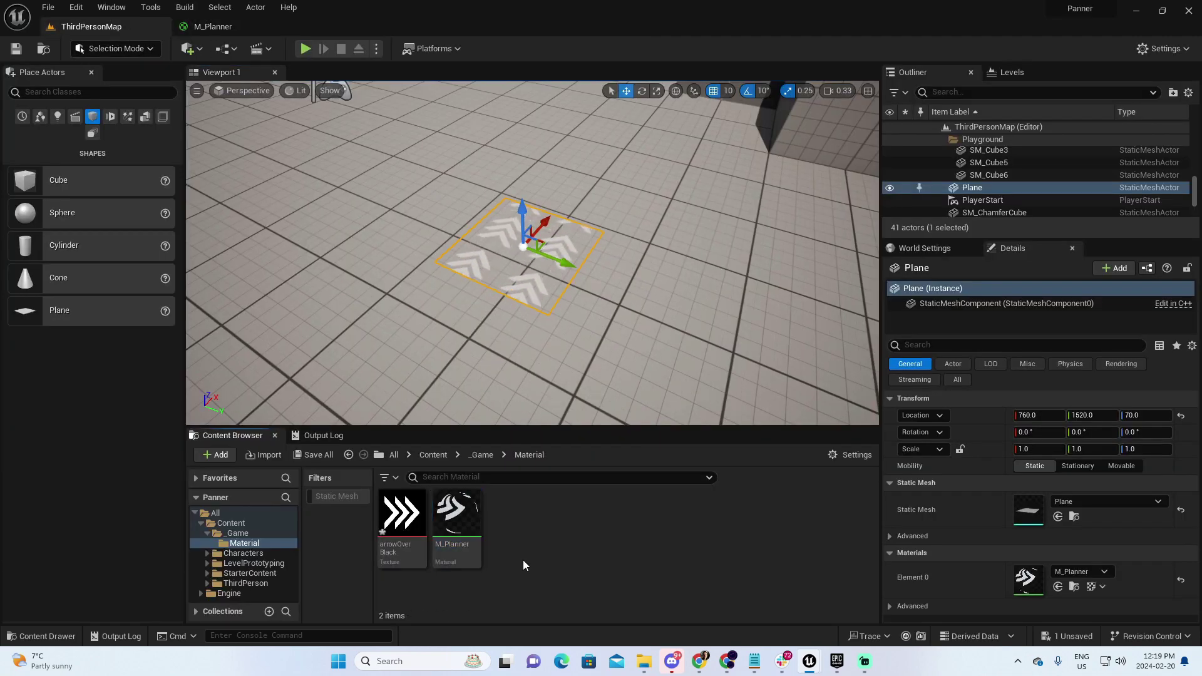
click(460, 529)
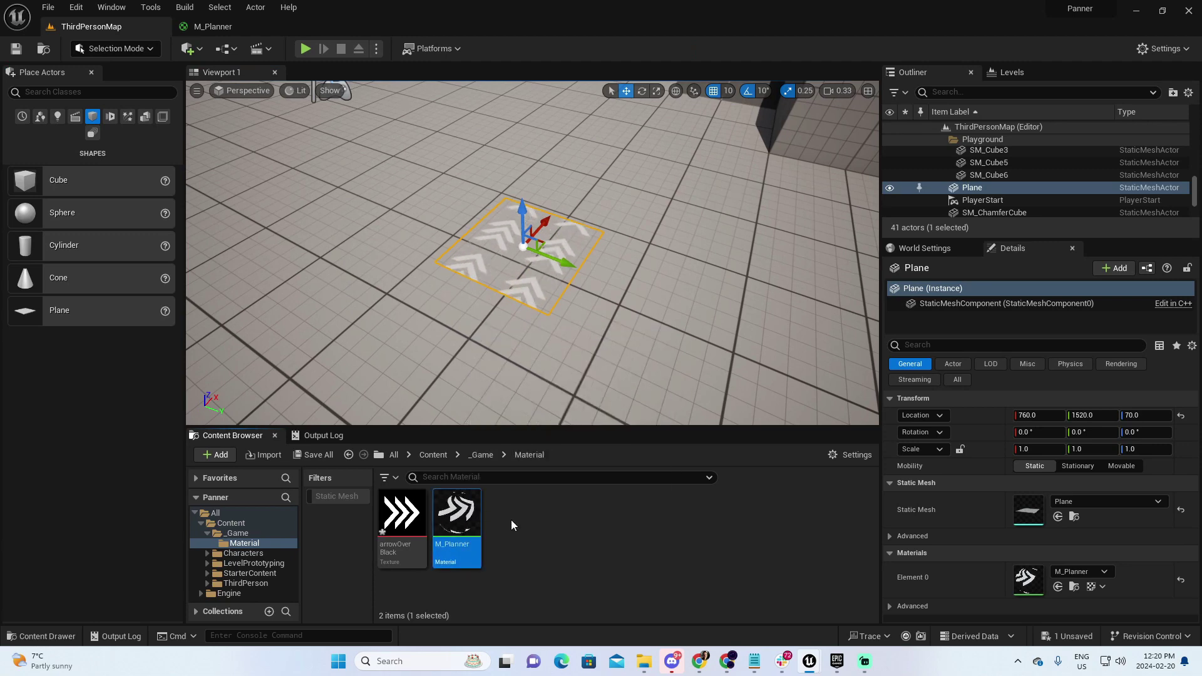
Create a material instance of M_Planner named MI_Panner.
right_click(478, 517)
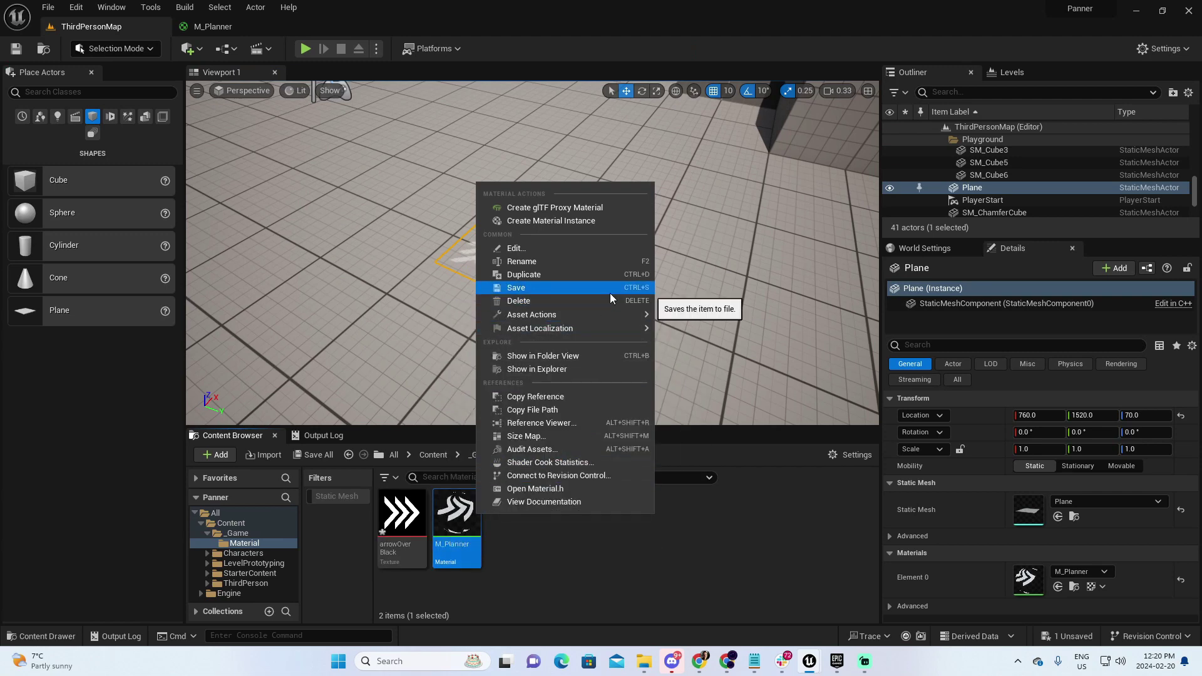
click(581, 219)
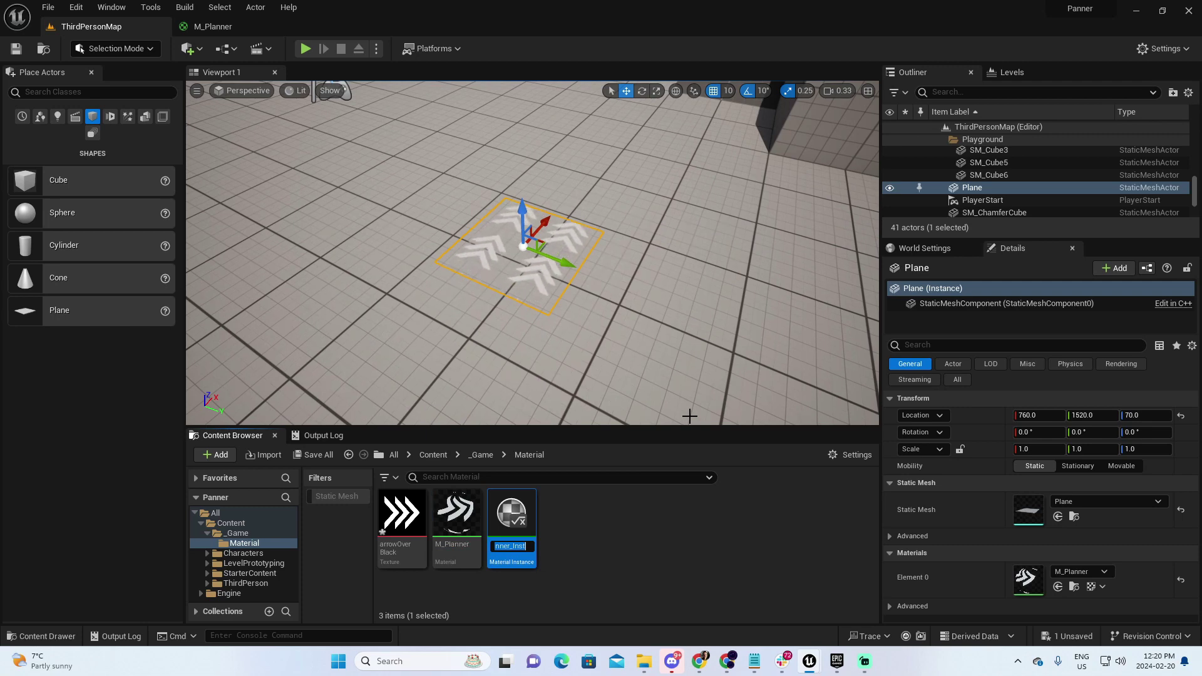
text(MI_Panner)
key(Return)
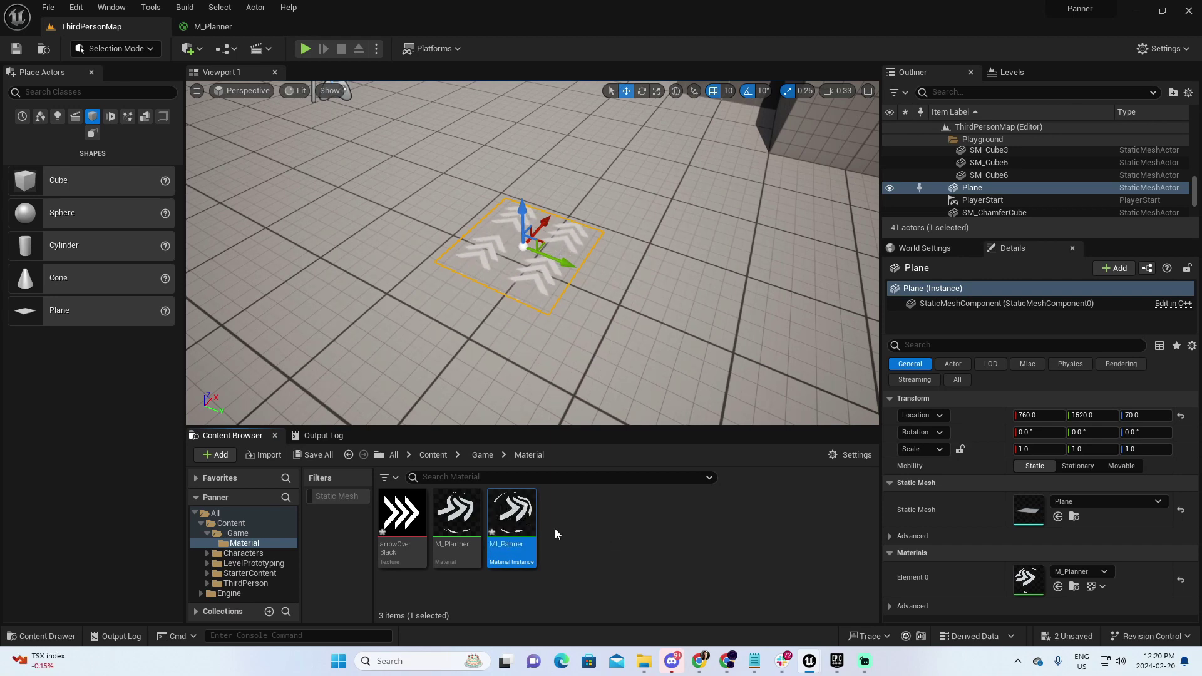
In MI_Panner, preview on a plane and override ArrowsSpeed to 4.0.
double_click(512, 523)
scroll(529, 306, down, 5)
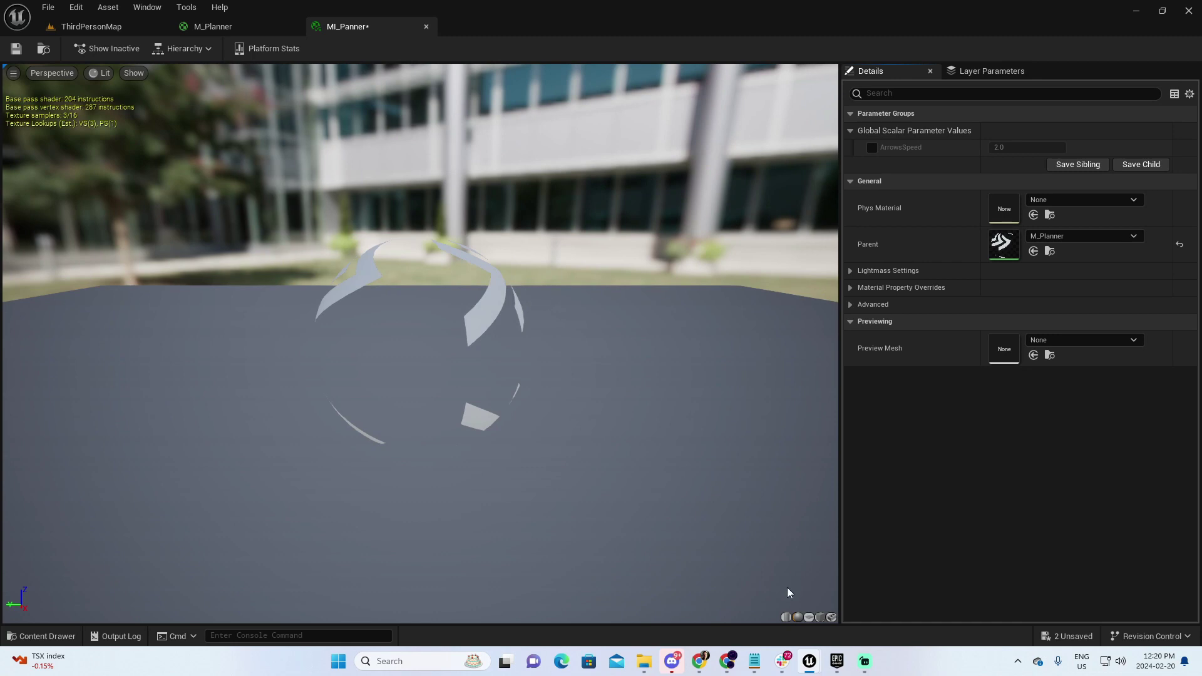
click(809, 616)
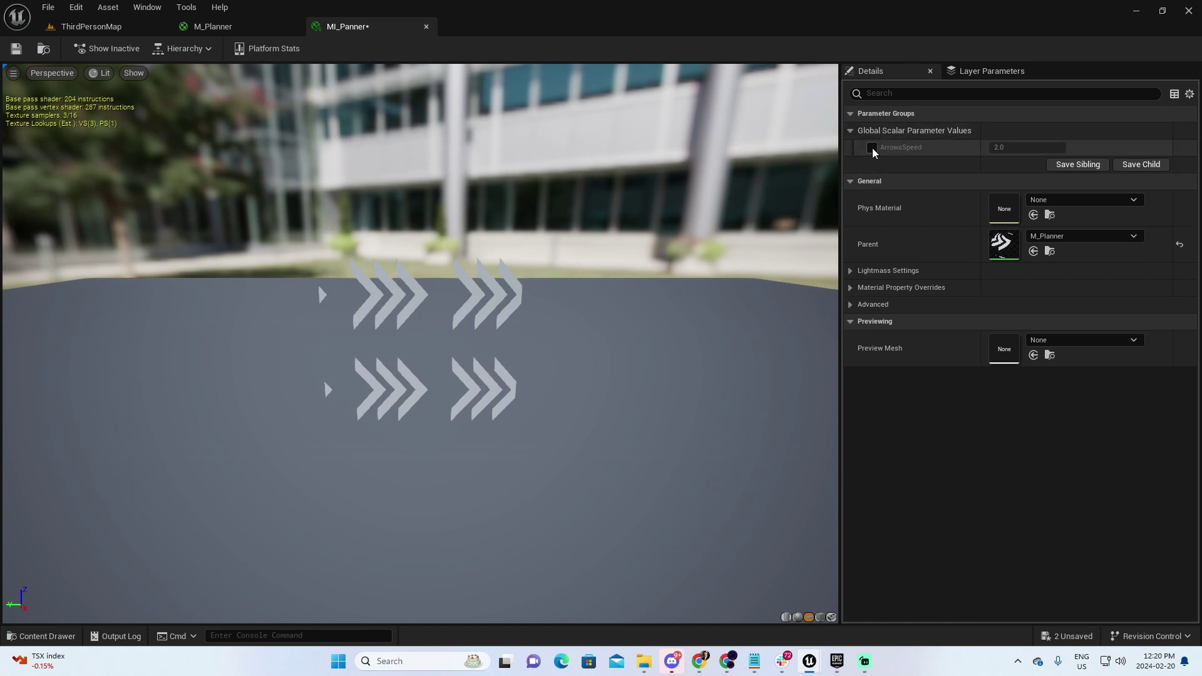
click(872, 147)
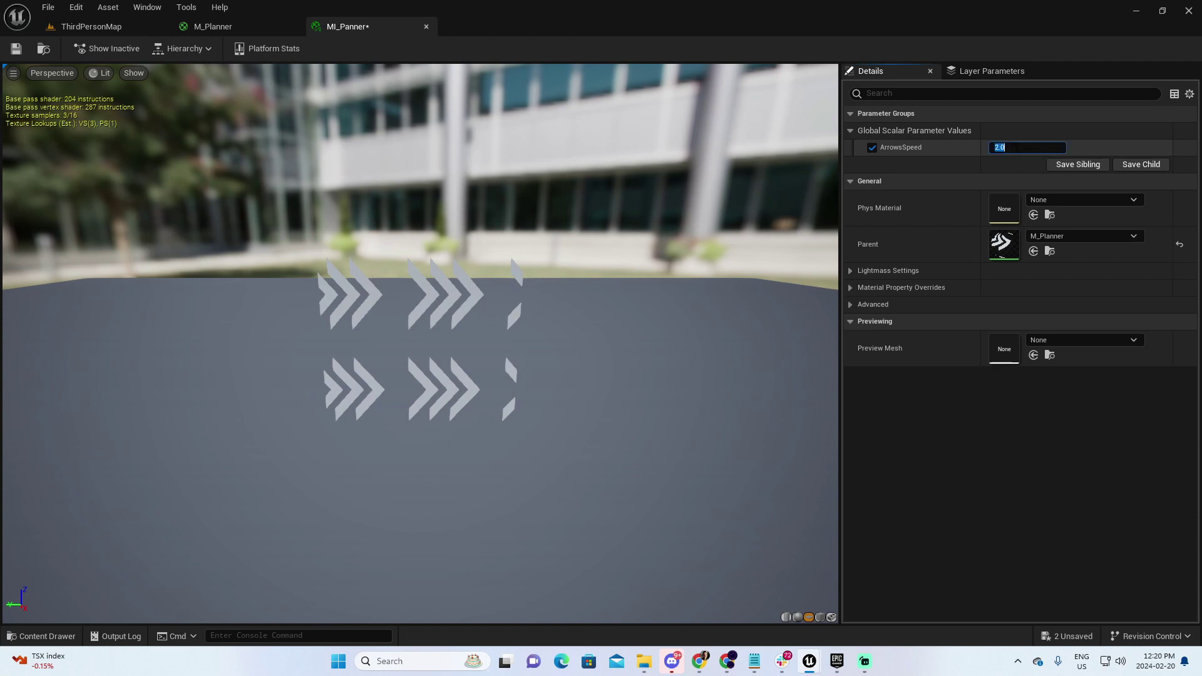
key(Tab)
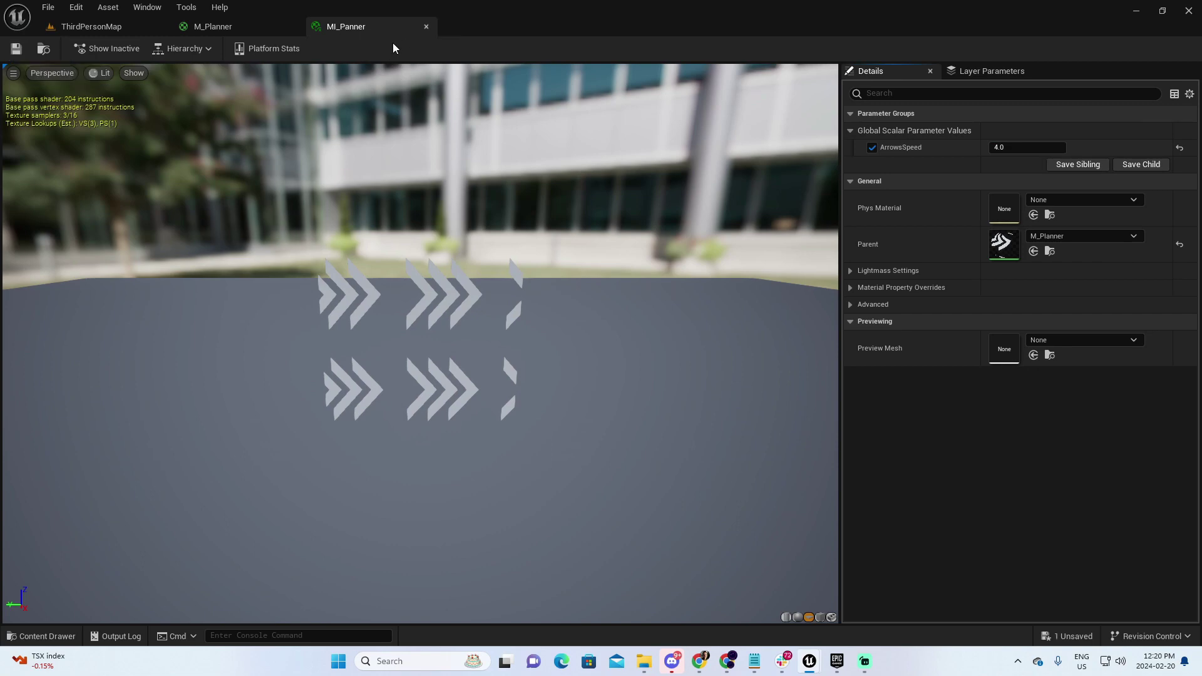
Assign MI_Panner as the plane's Element 0 material in the level.
click(110, 27)
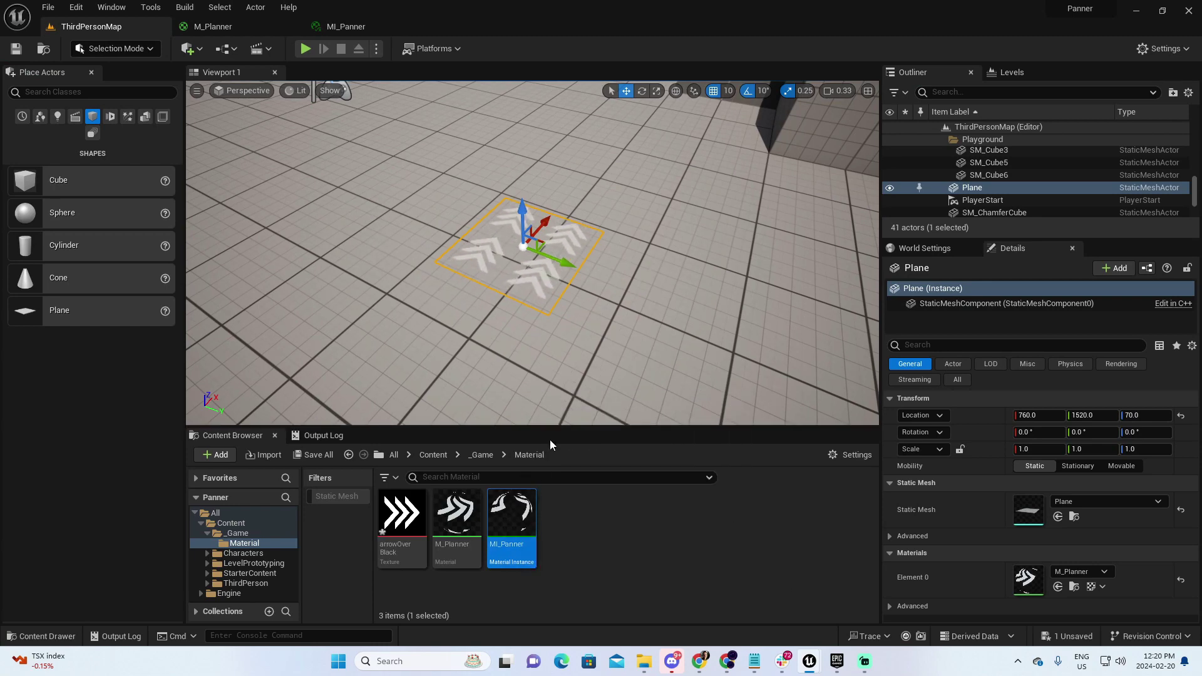
drag(511, 520, 1035, 579)
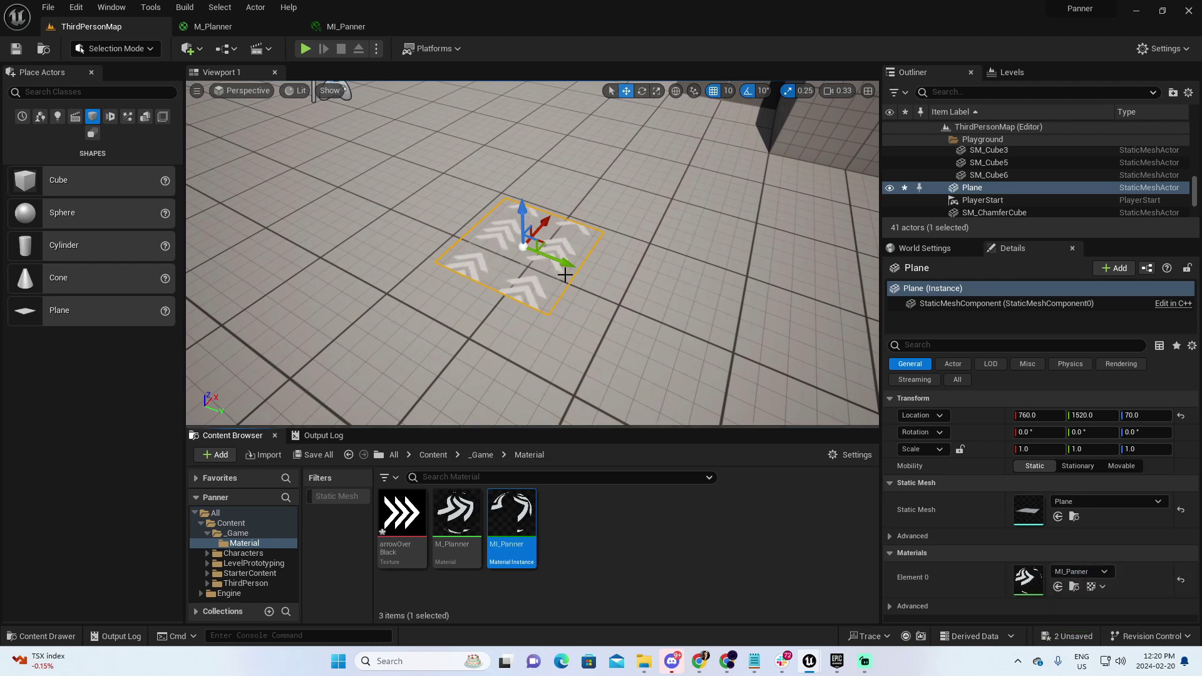
right_drag(636, 306, 636, 308)
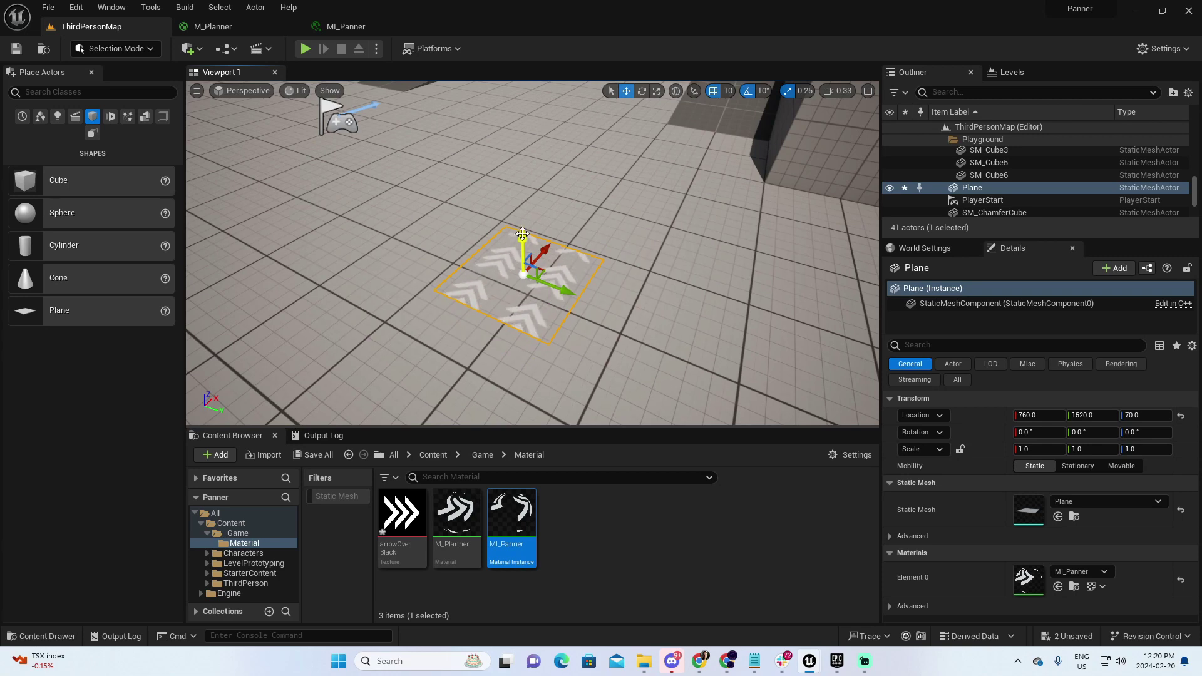
Duplicate the plane as Plane2, move it along Y to 1370, and rotate it 90° upright.
alt+drag(523, 234, 513, 201)
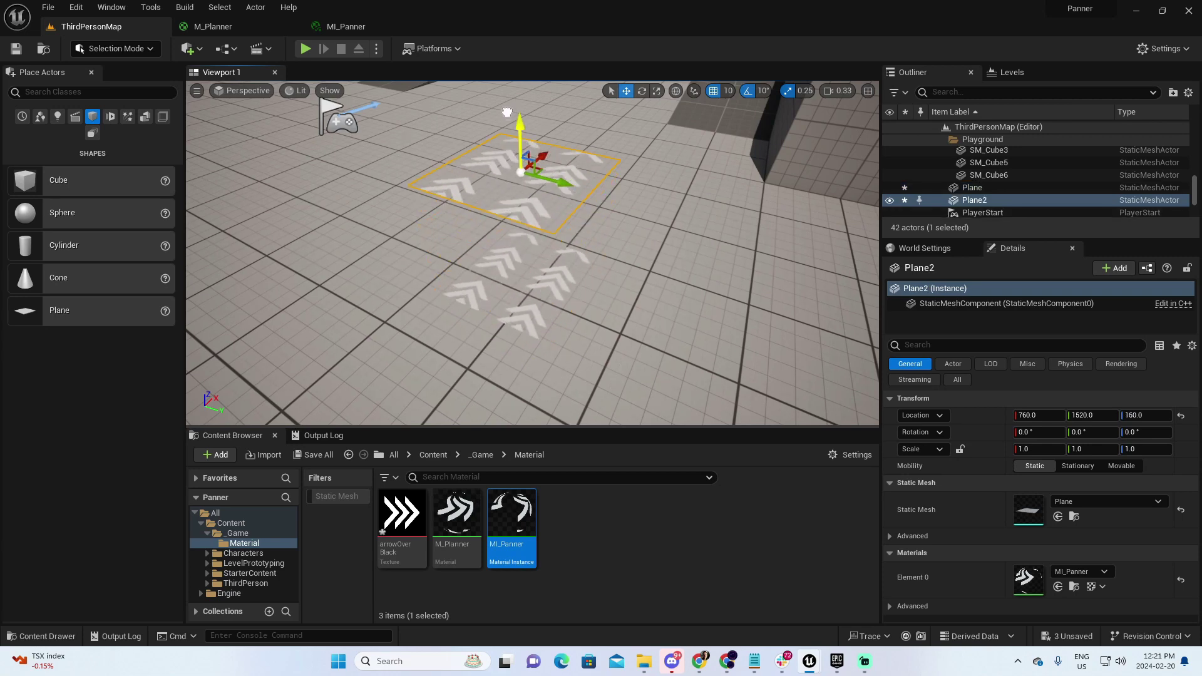
middle_drag(593, 204, 455, 203)
mouse_move(455, 203)
mouse_down()
mouse_move(438, 205)
mouse_move(461, 215)
mouse_up()
middle_drag(462, 215, 548, 172)
drag(467, 180, 432, 207)
key(e)
mouse_move(432, 207)
right_down()
mouse_move(359, 193)
mouse_move(443, 214)
right_up()
drag(438, 152, 510, 295)
mouse_move(509, 294)
right_down()
mouse_move(495, 295)
mouse_move(509, 290)
right_up()
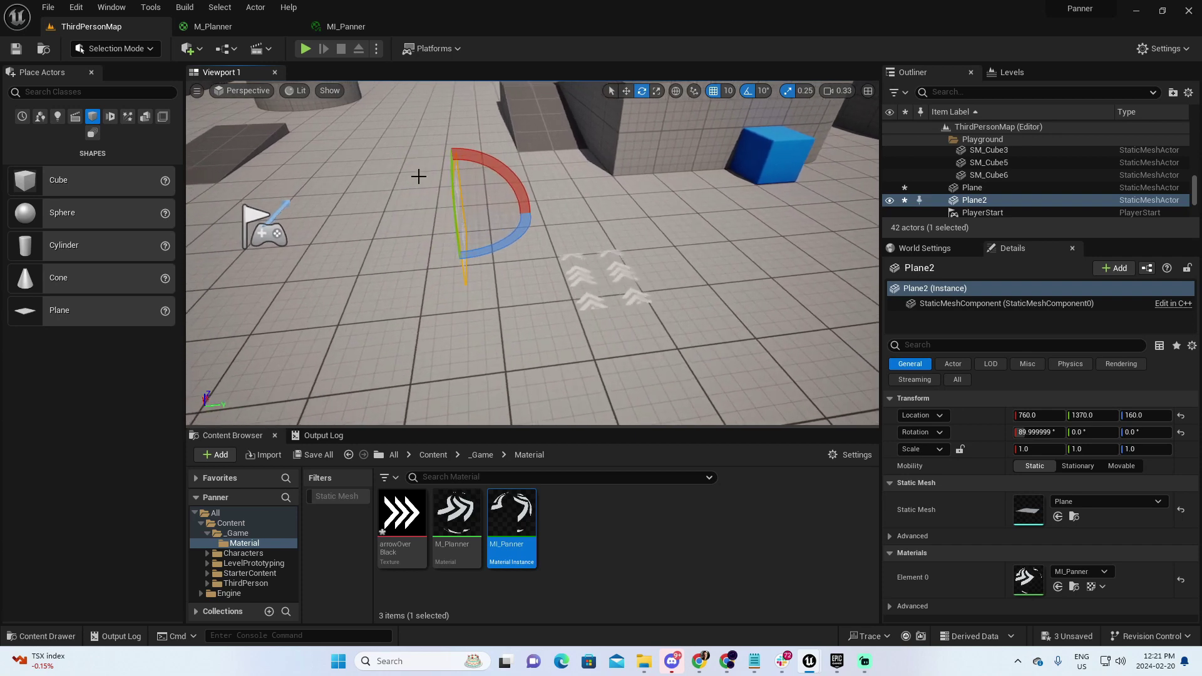
Play the level and walk the character with W and A past both arrow planes.
click(305, 48)
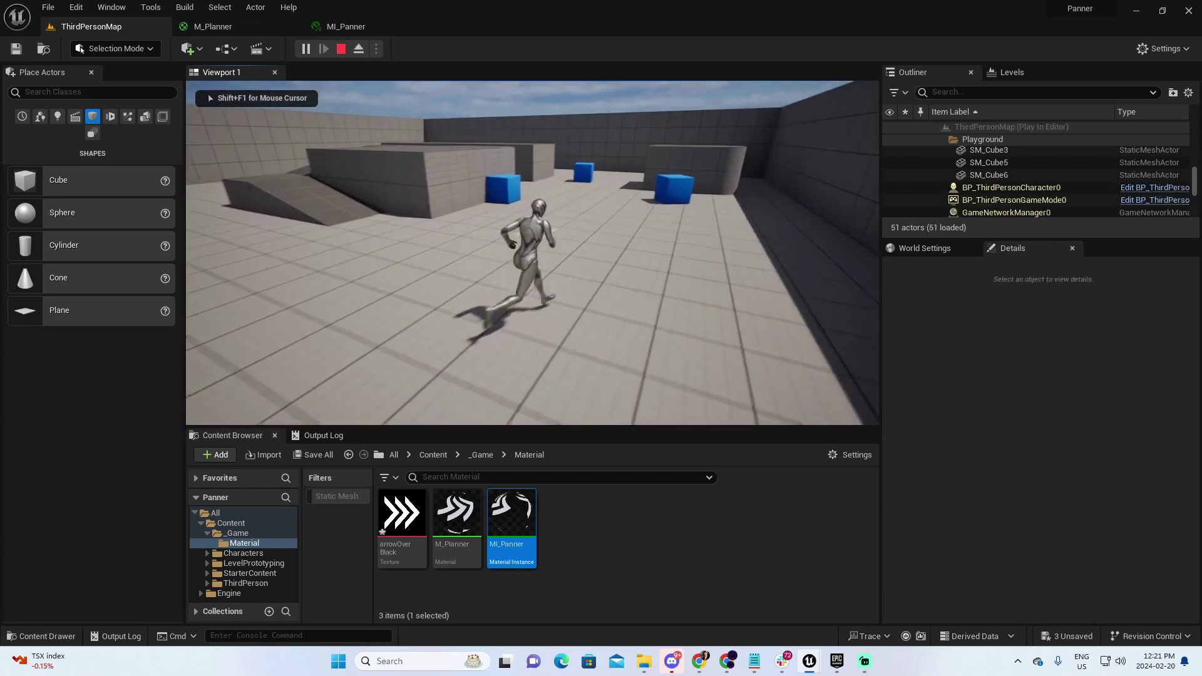
key(w)
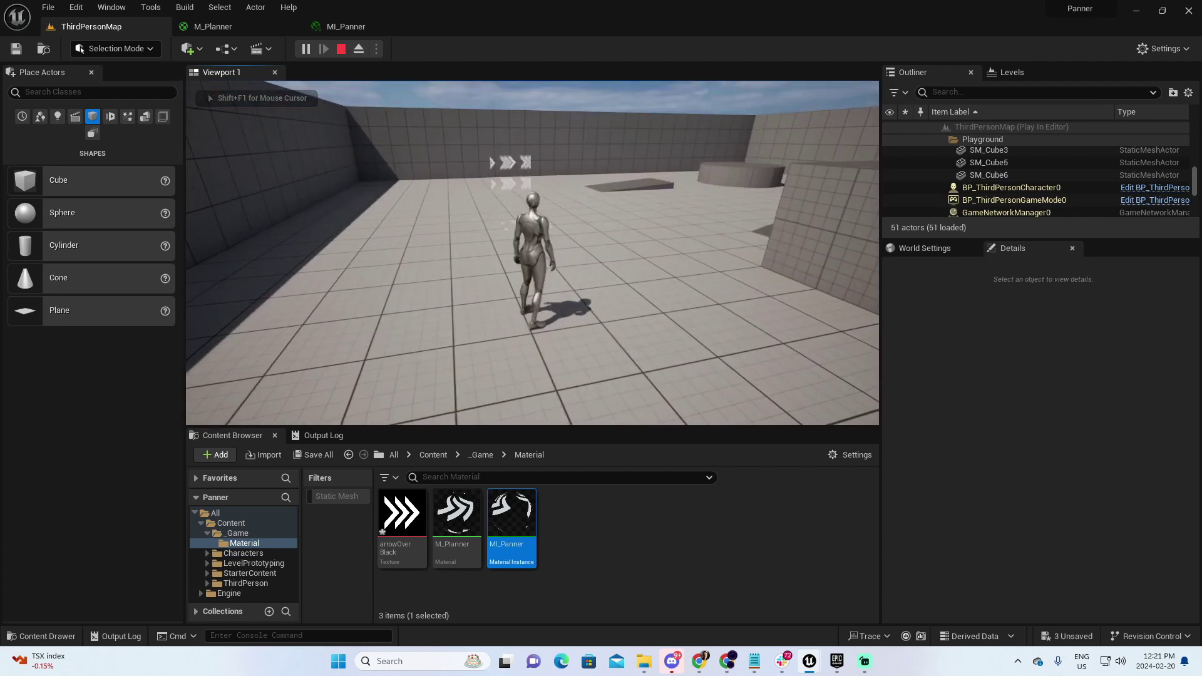
key(w)
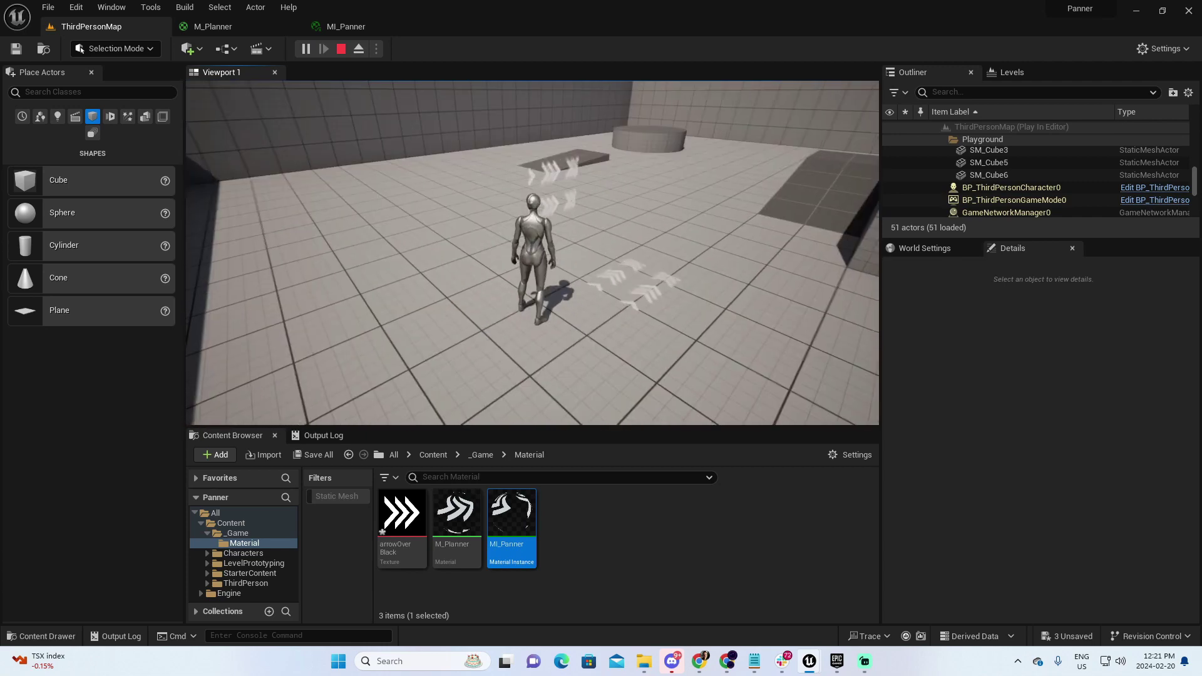
key(w)
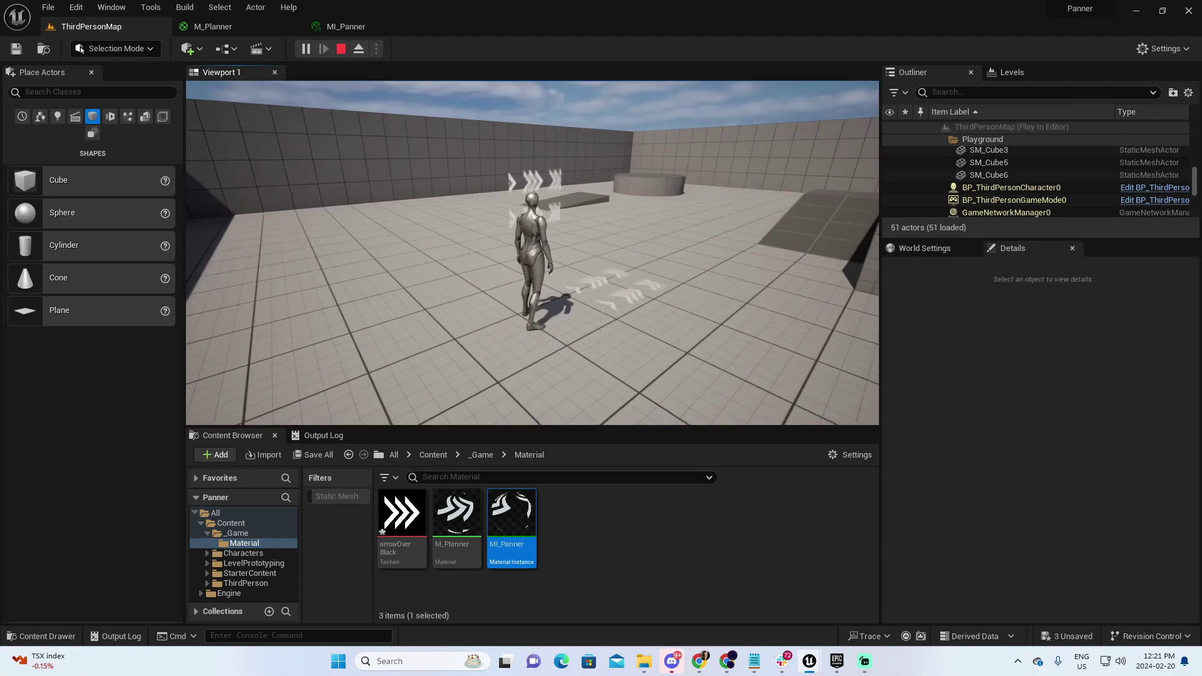
key(a)
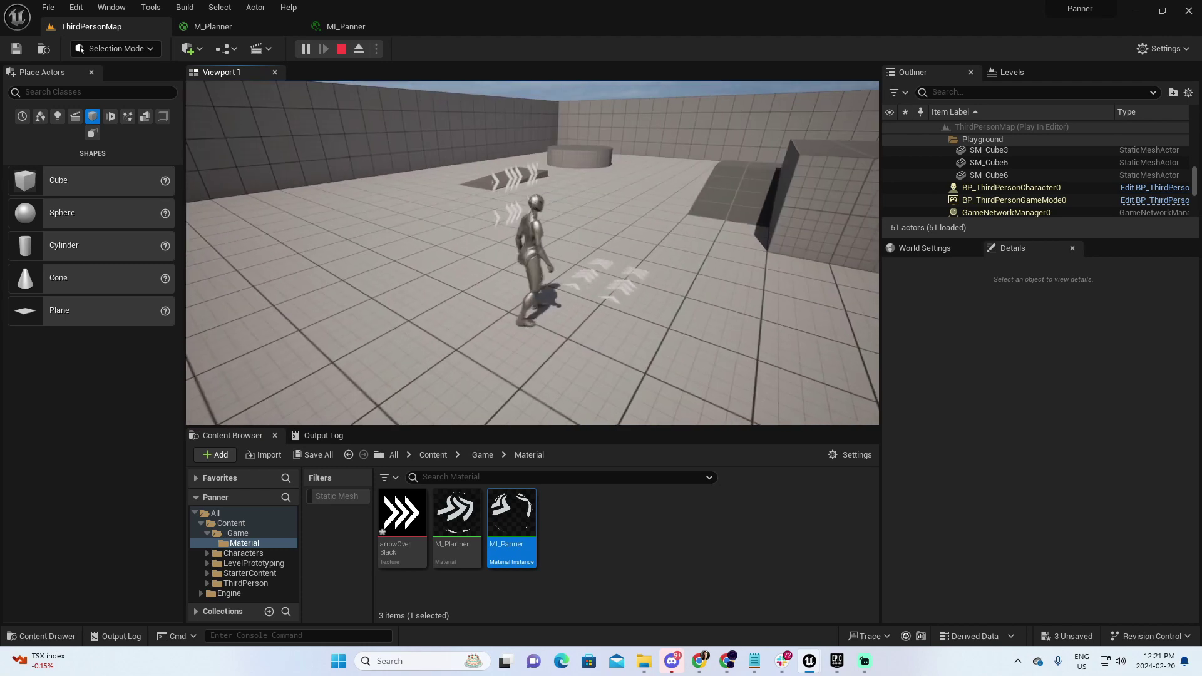